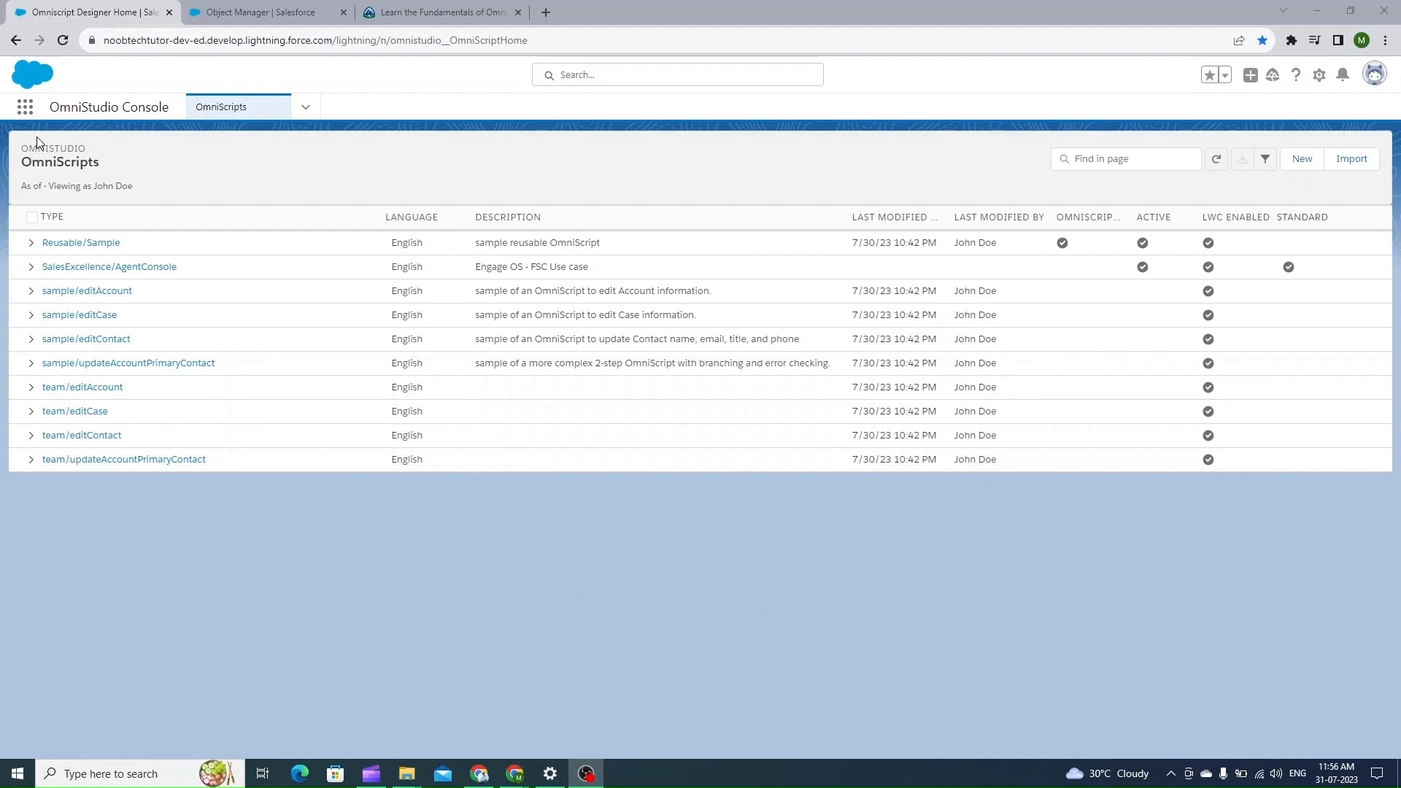
Step: Look through the apps offered by the App Launcher
click(27, 108)
click(27, 109)
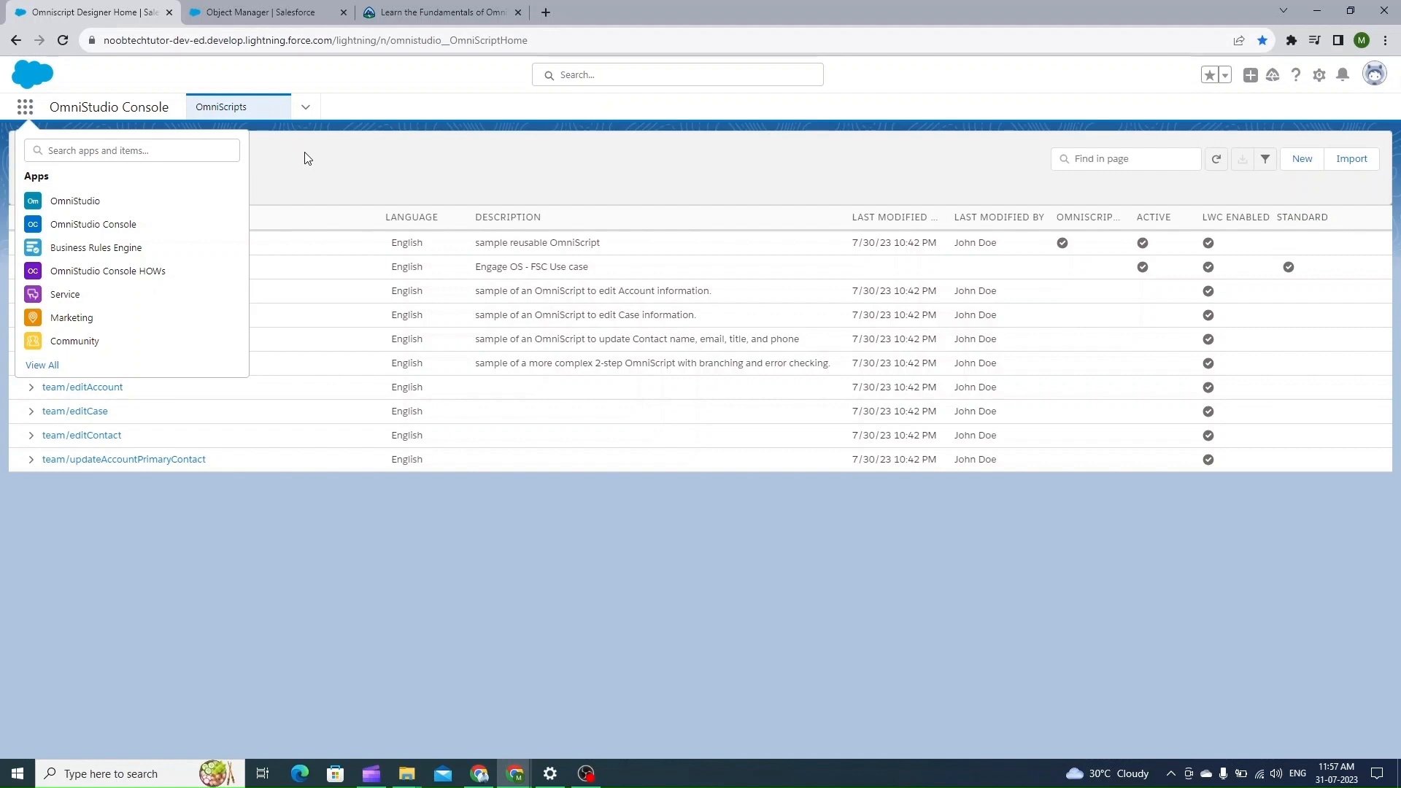
click(22, 107)
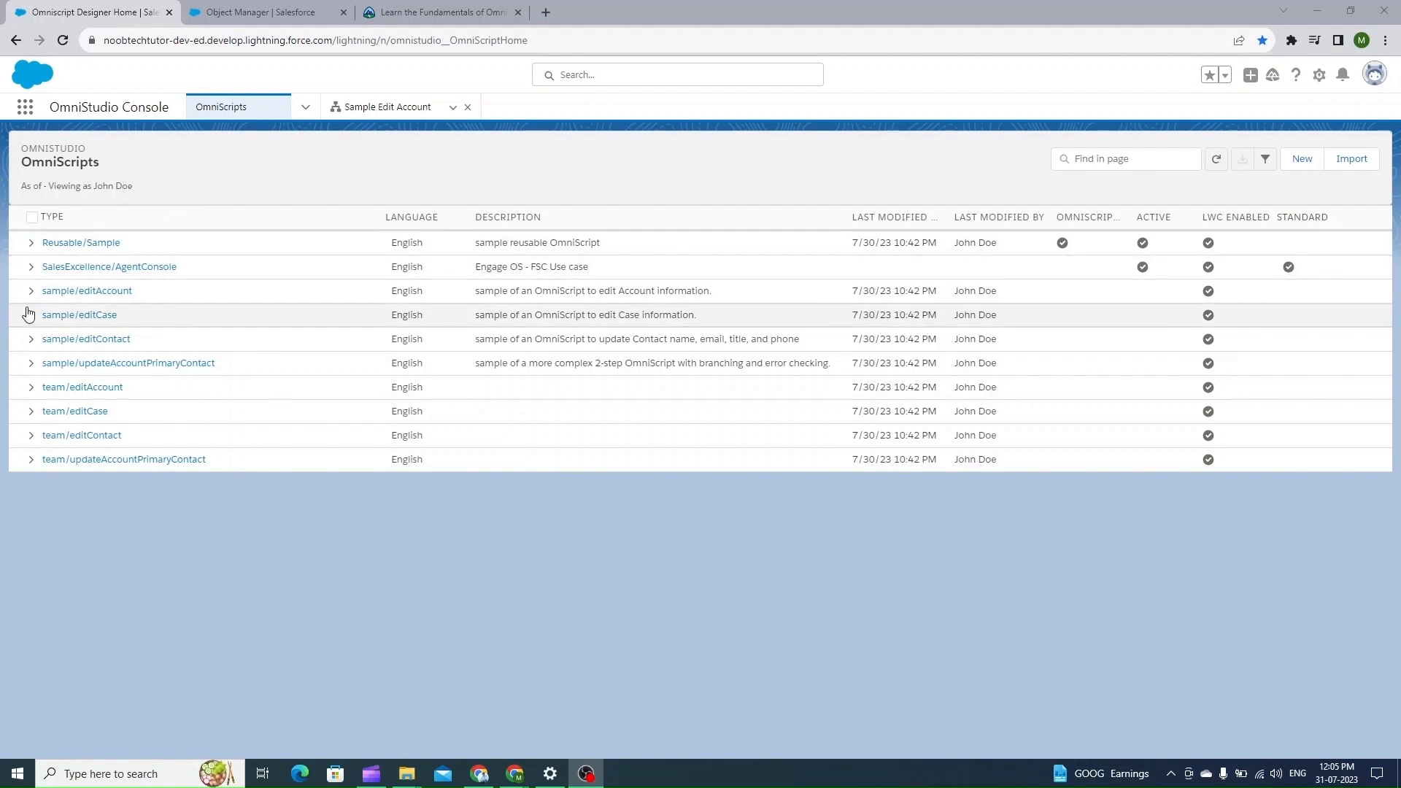
Step: Bring up the Sample Edit Account OmniScript and collapse its StepAccount step on the canvas
click(385, 109)
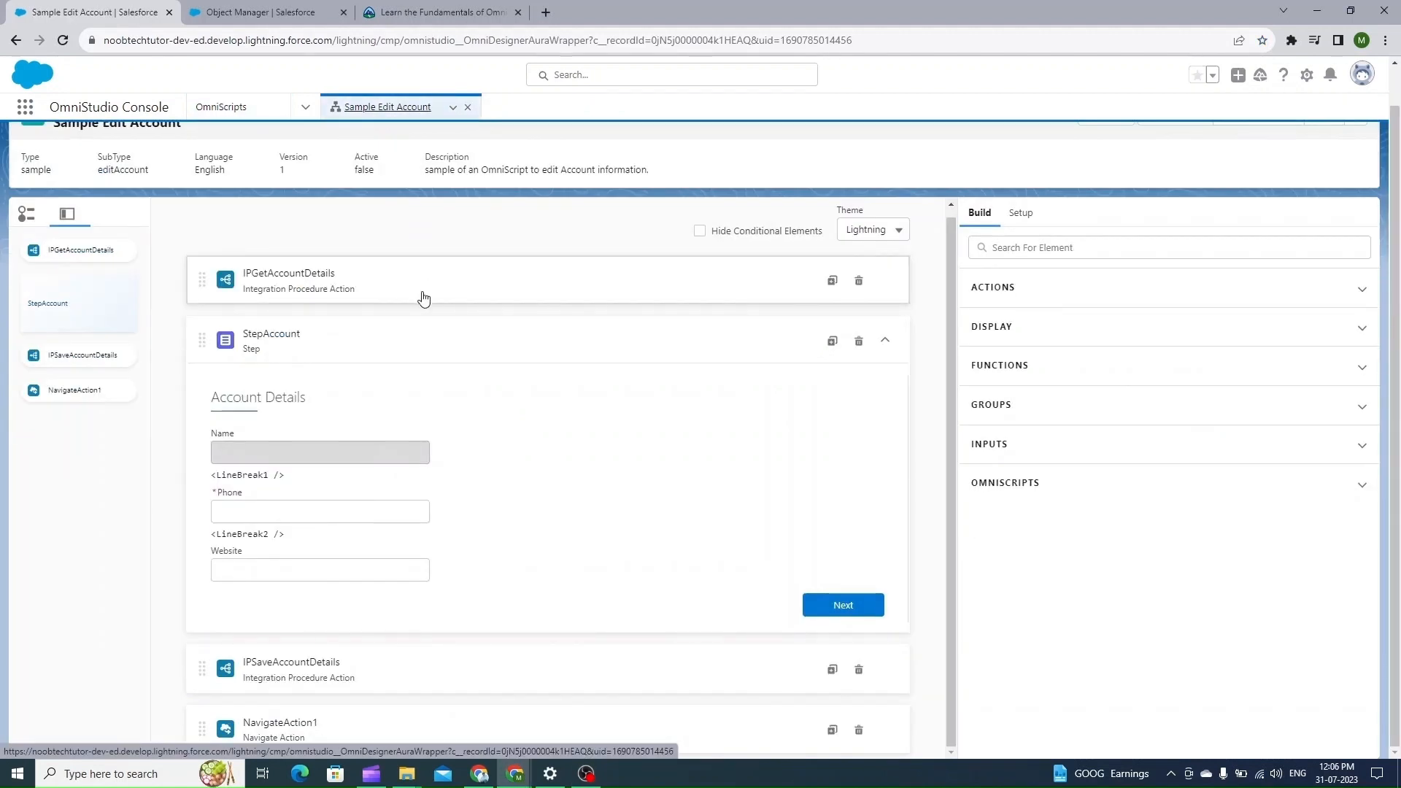
click(891, 348)
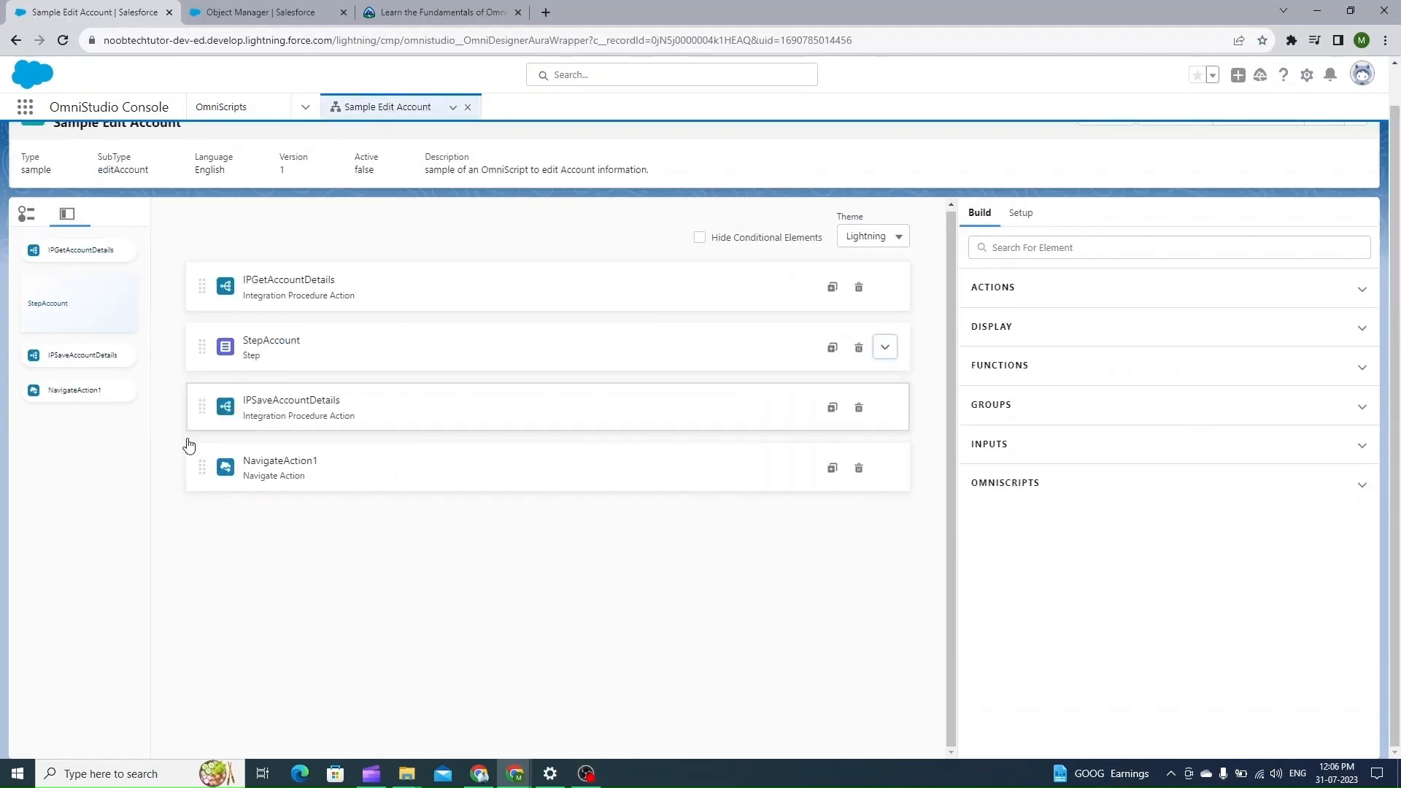
Step: Examine the elements available in the Actions, Display and Functions groups of the build palette
click(1352, 301)
scroll(1297, 393, down, 5)
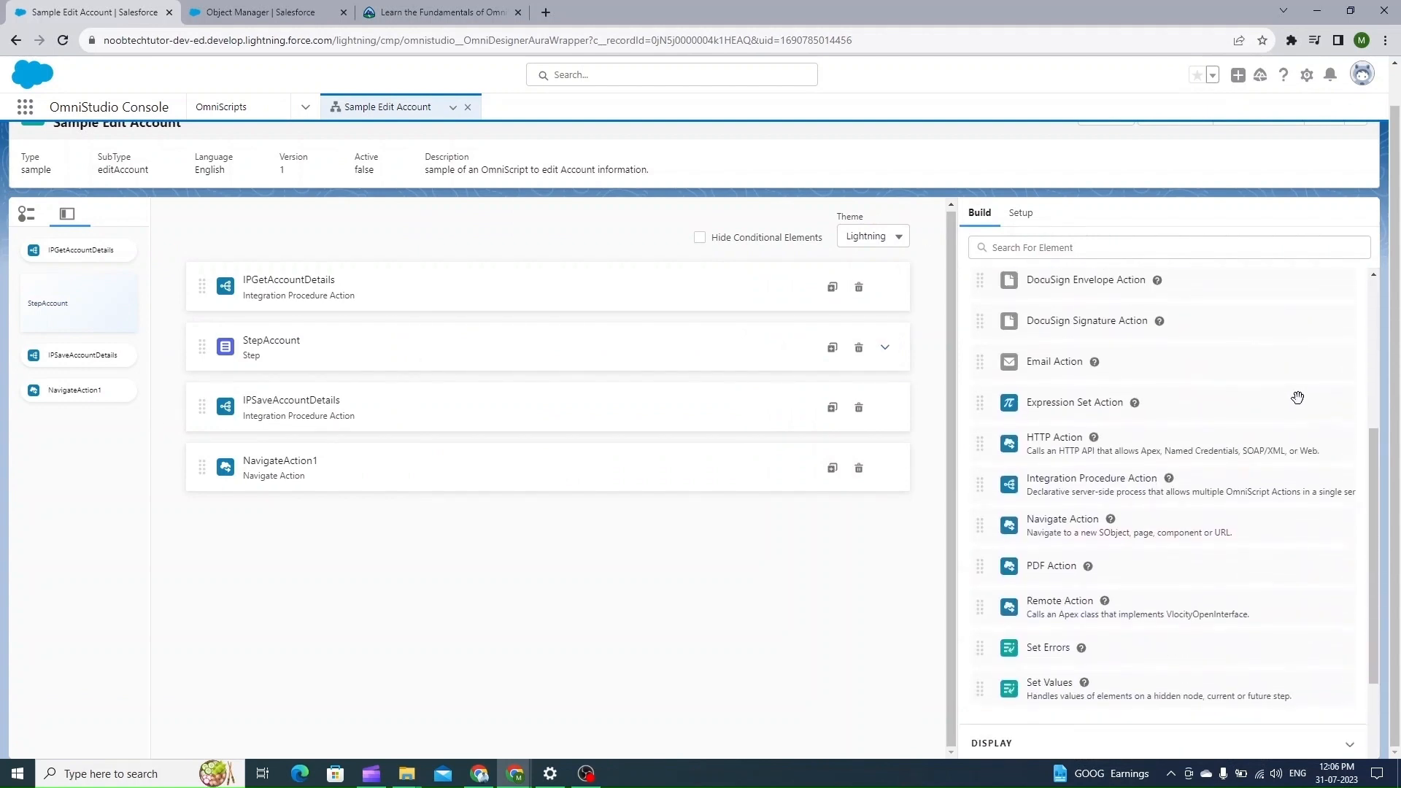
scroll(1297, 397, up, 5)
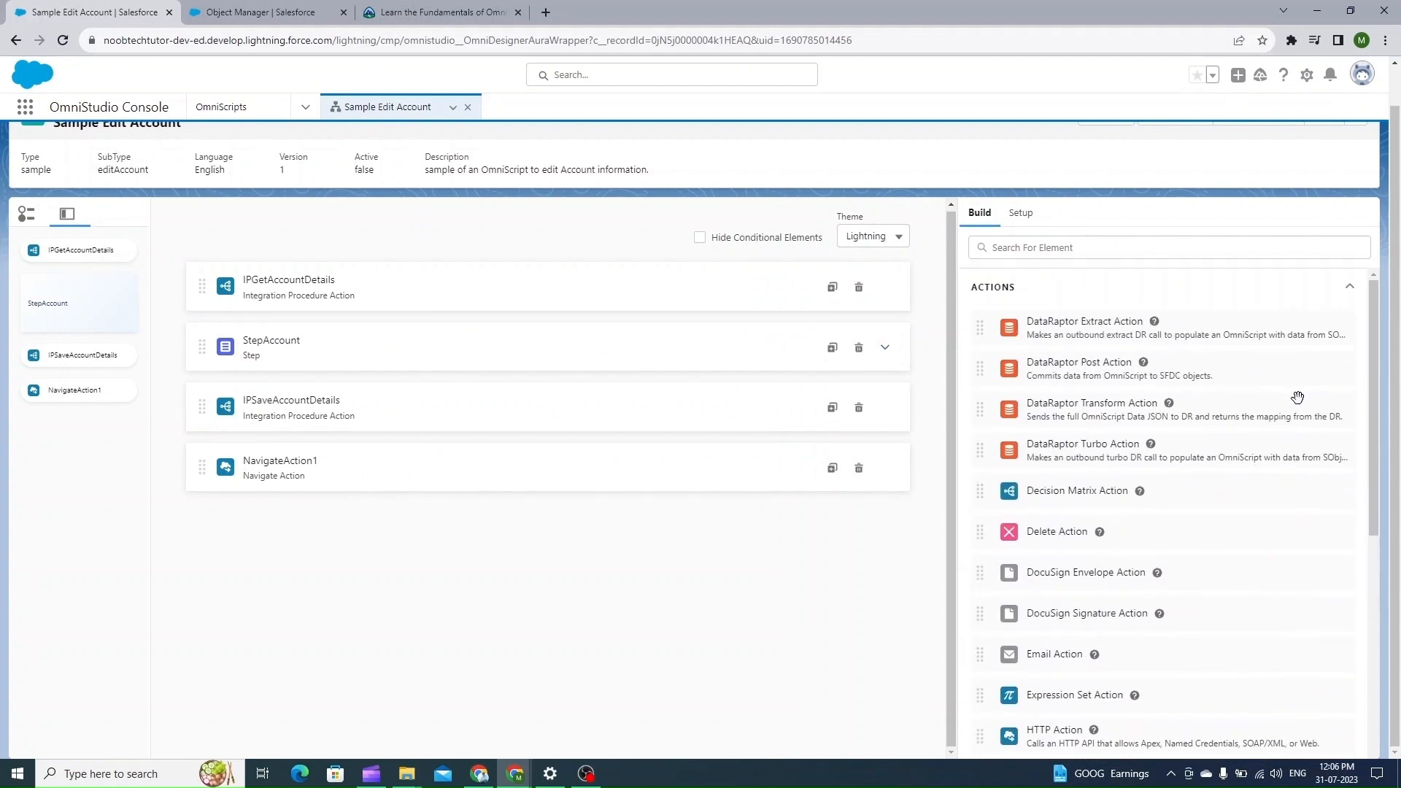
click(1349, 287)
click(1223, 336)
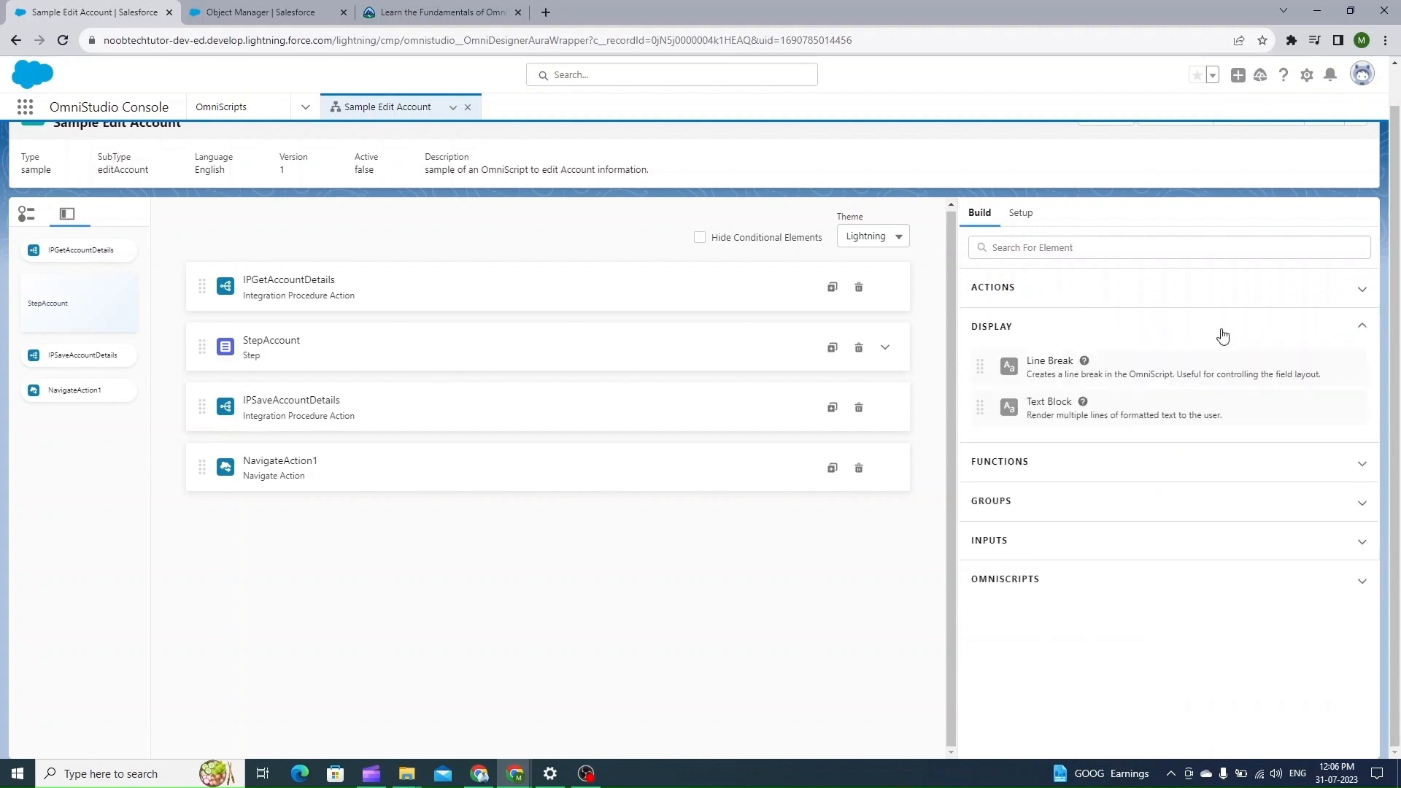
click(1223, 336)
click(1176, 369)
click(1175, 374)
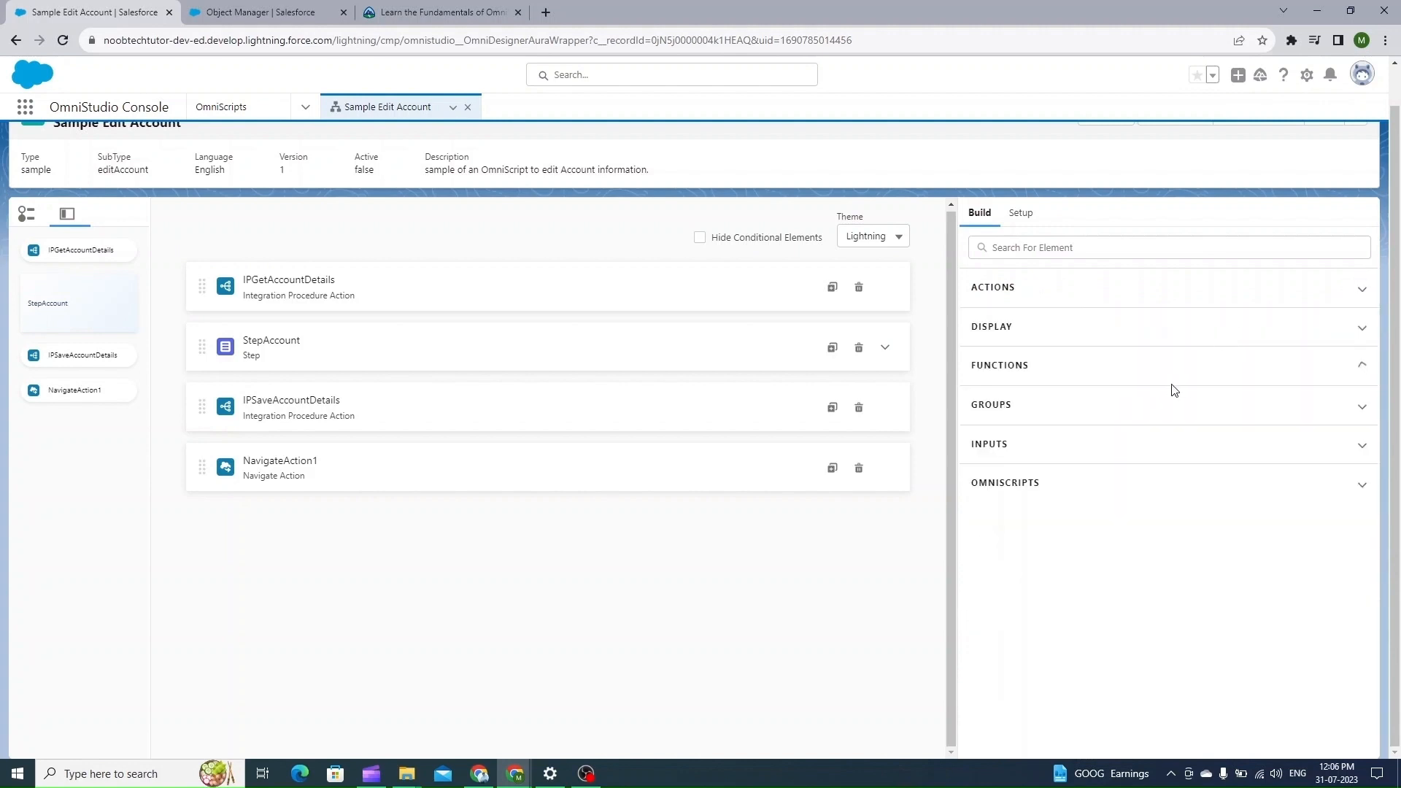
Step: Examine the Groups, Inputs and OmniScripts sections of the build palette
click(1199, 408)
click(1199, 408)
click(1171, 448)
scroll(1053, 563, down, 5)
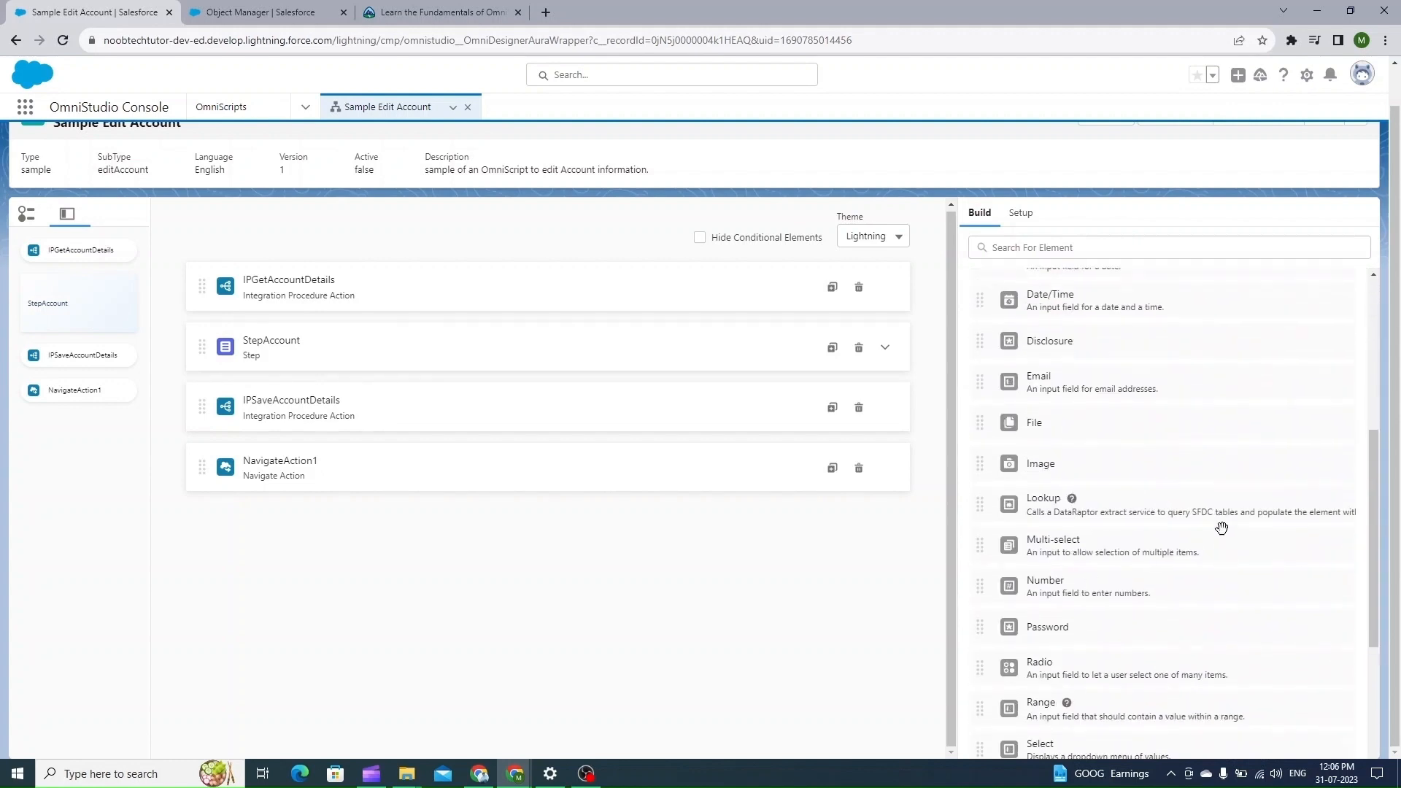
scroll(1167, 525, up, 5)
click(1335, 454)
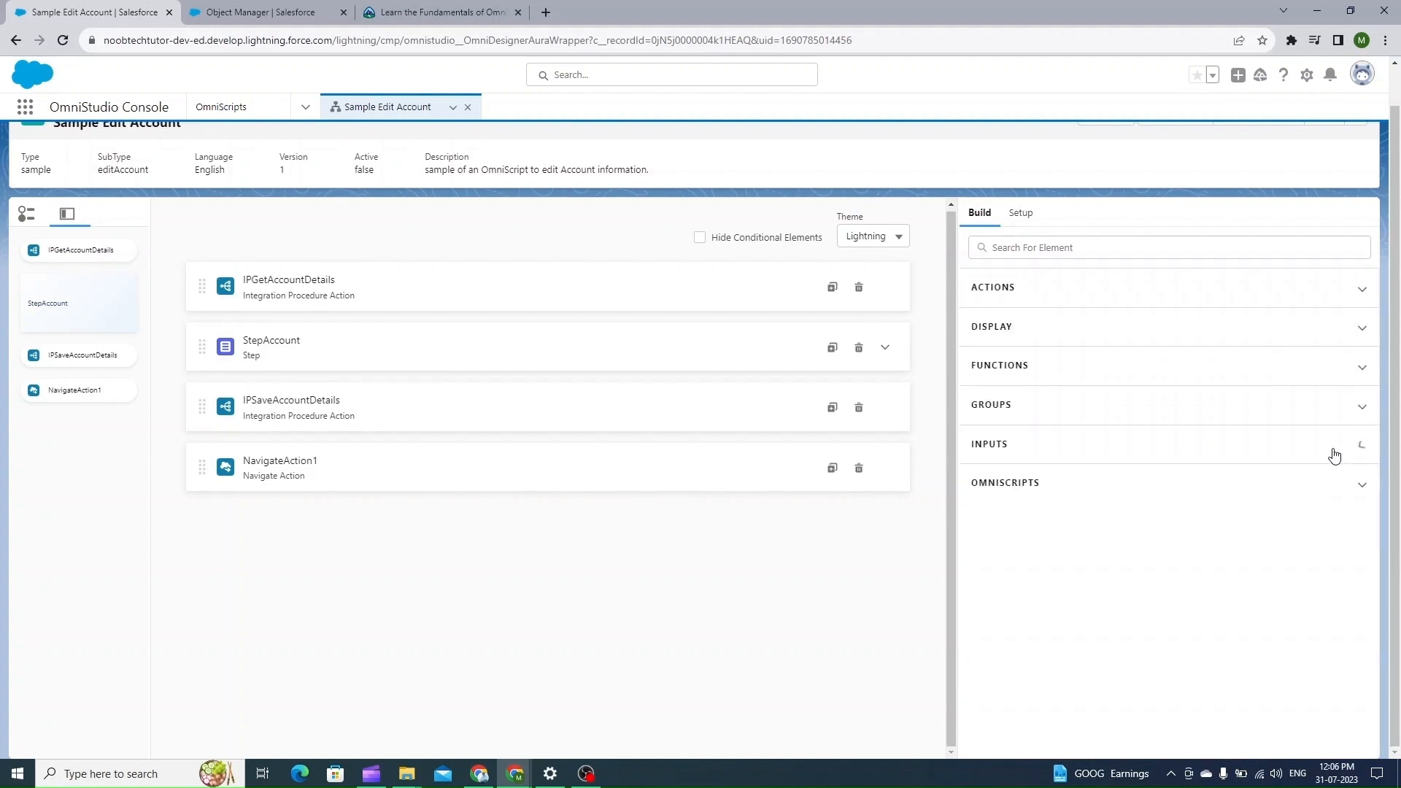
click(1304, 489)
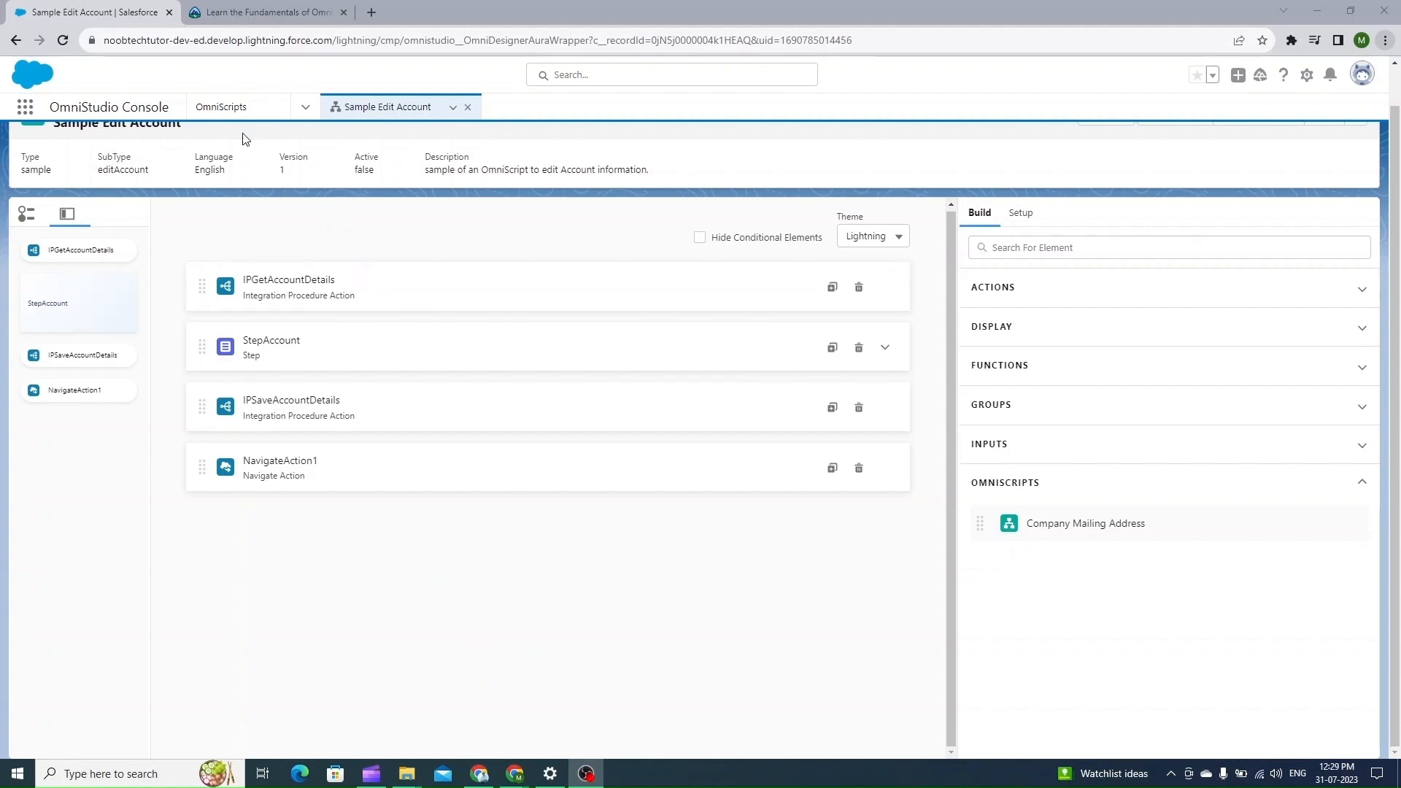
Step: View the versions of Reusable/Sample and sample/editAccount in the OmniScripts list, and check the header details of Sample Edit Account
click(243, 110)
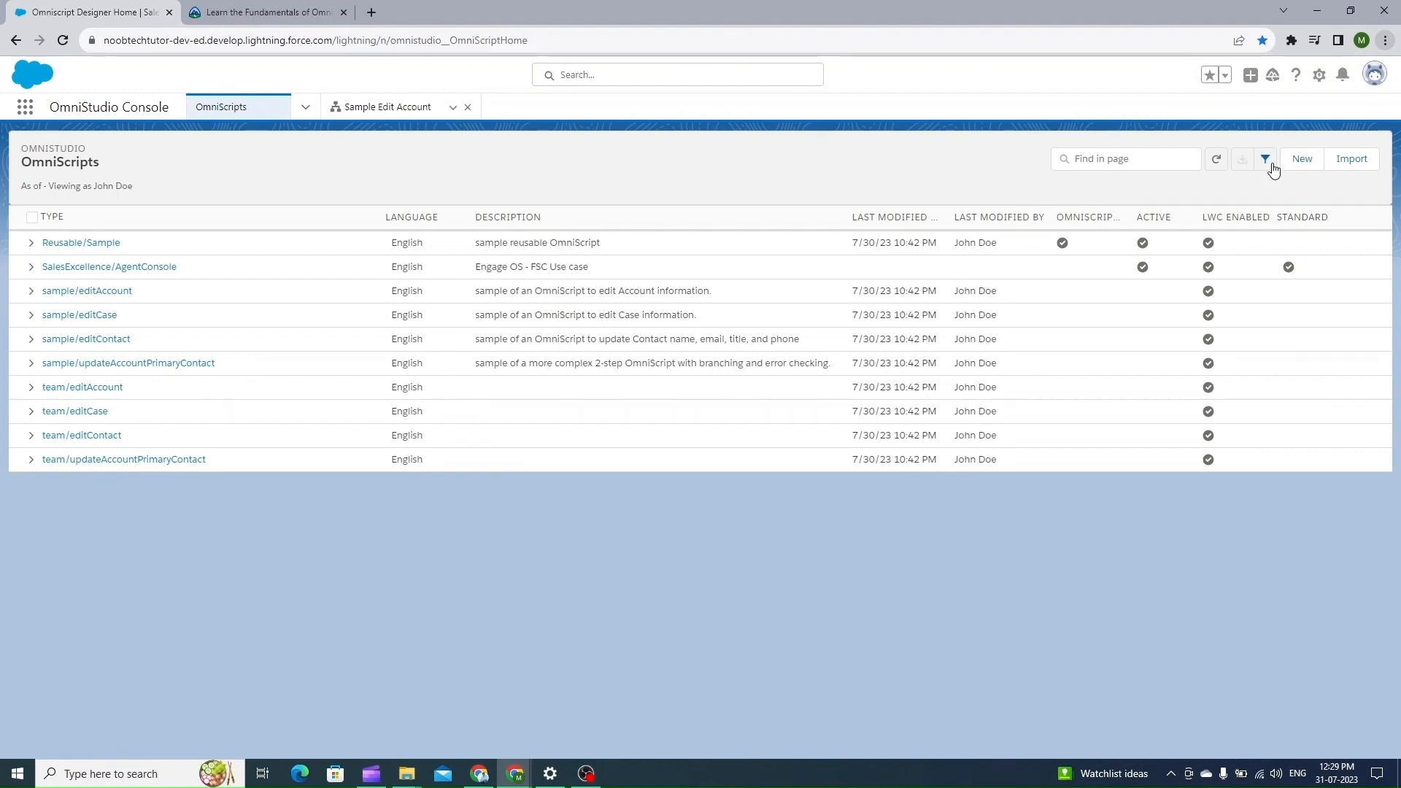
click(31, 243)
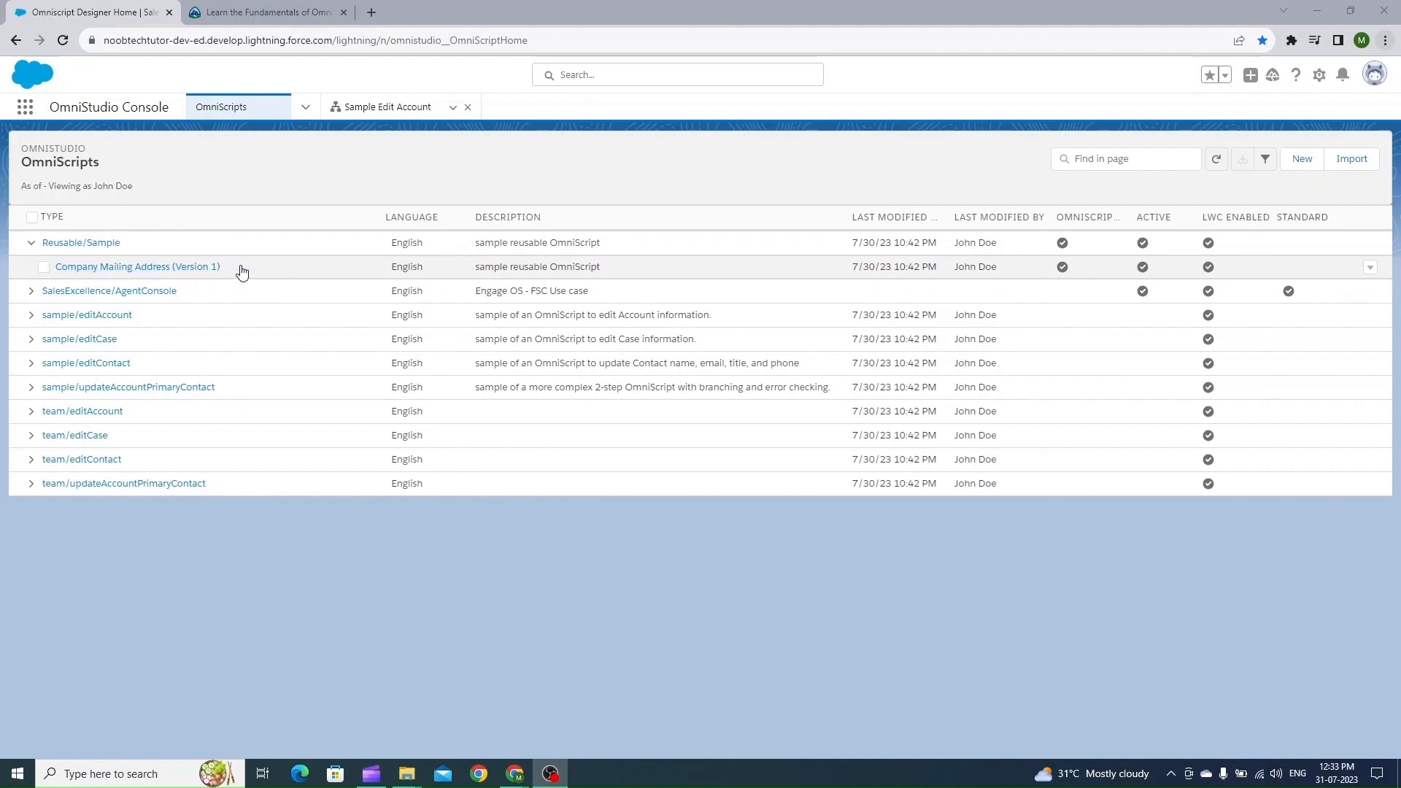
click(30, 314)
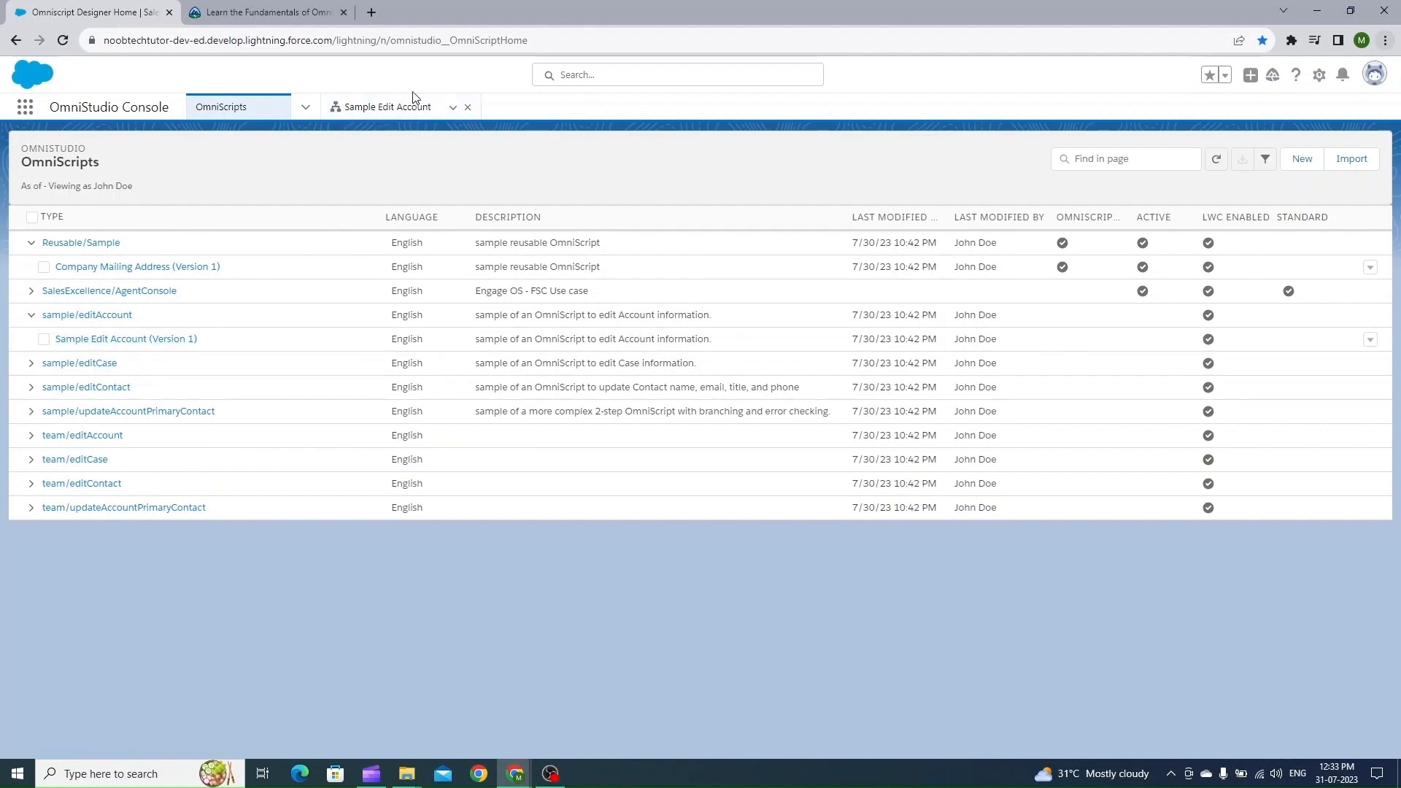
click(396, 108)
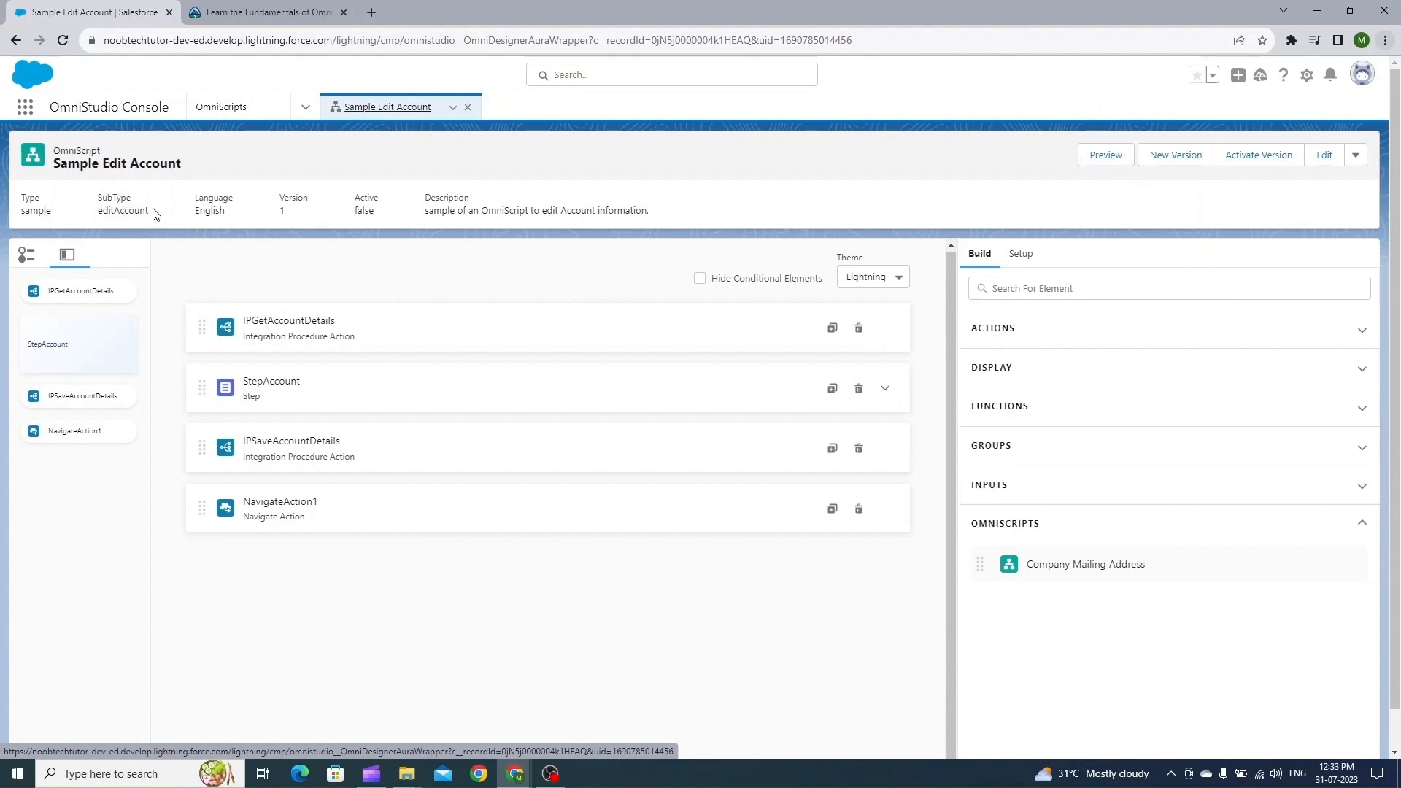
Step: Create an English OmniScript named Create New Account with type Create and subtype Account
click(232, 107)
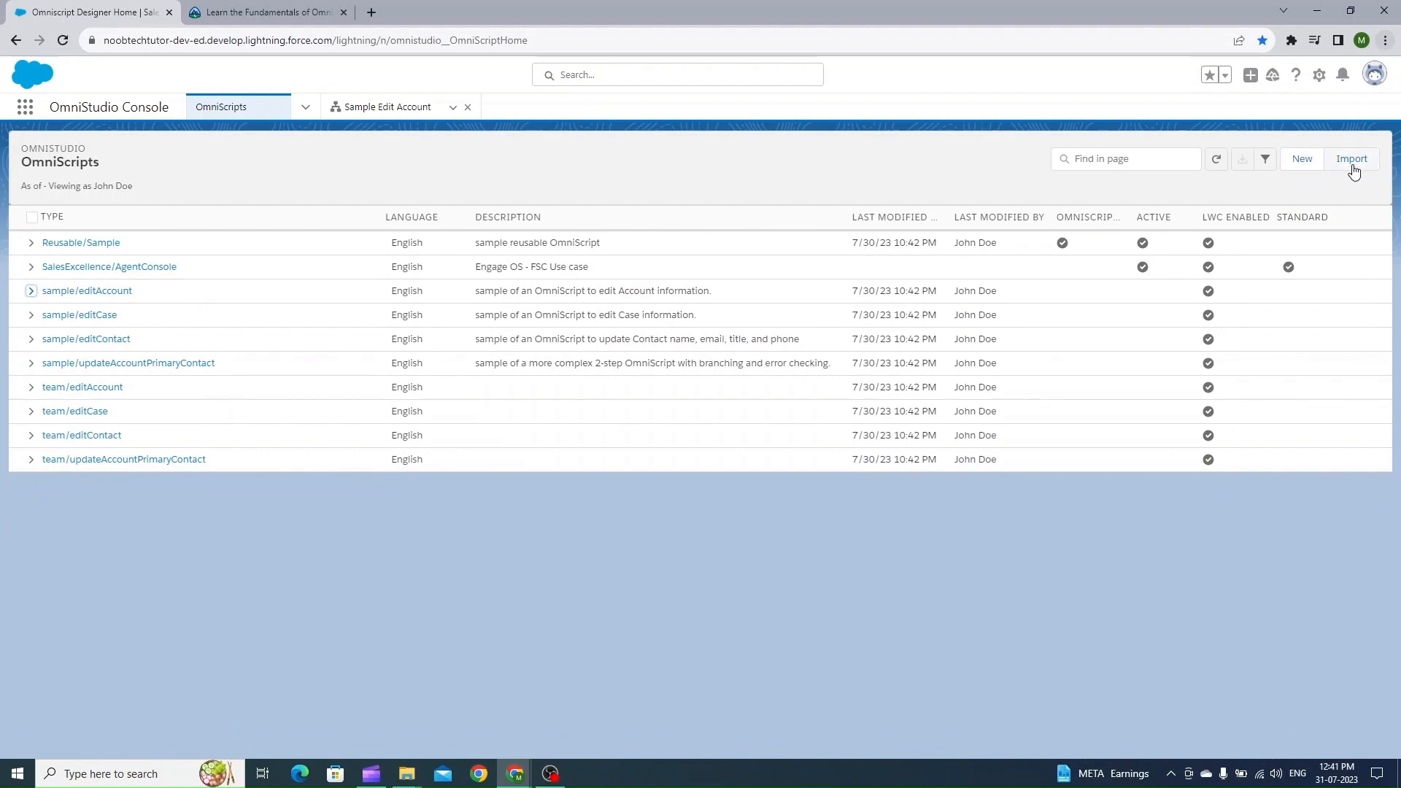
click(1303, 160)
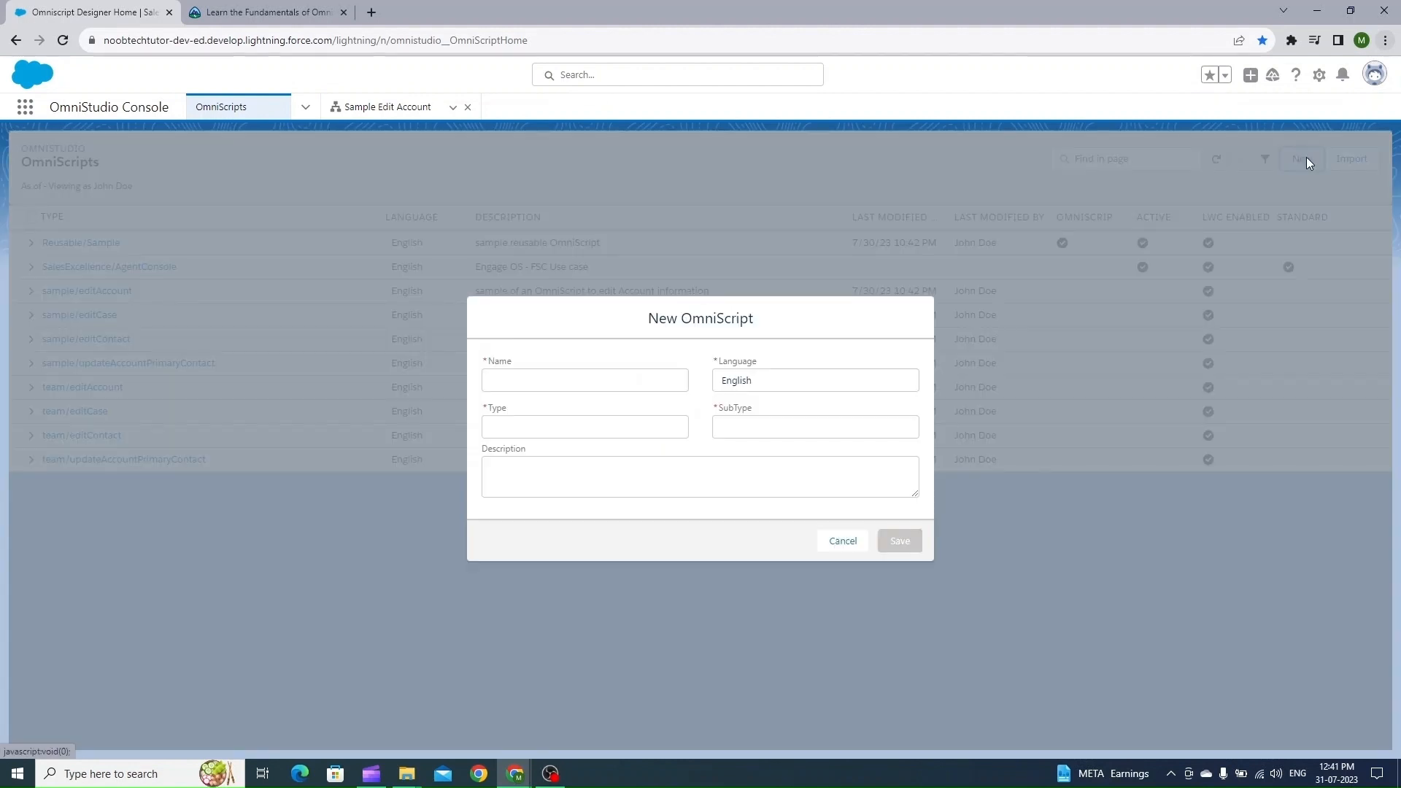
click(555, 373)
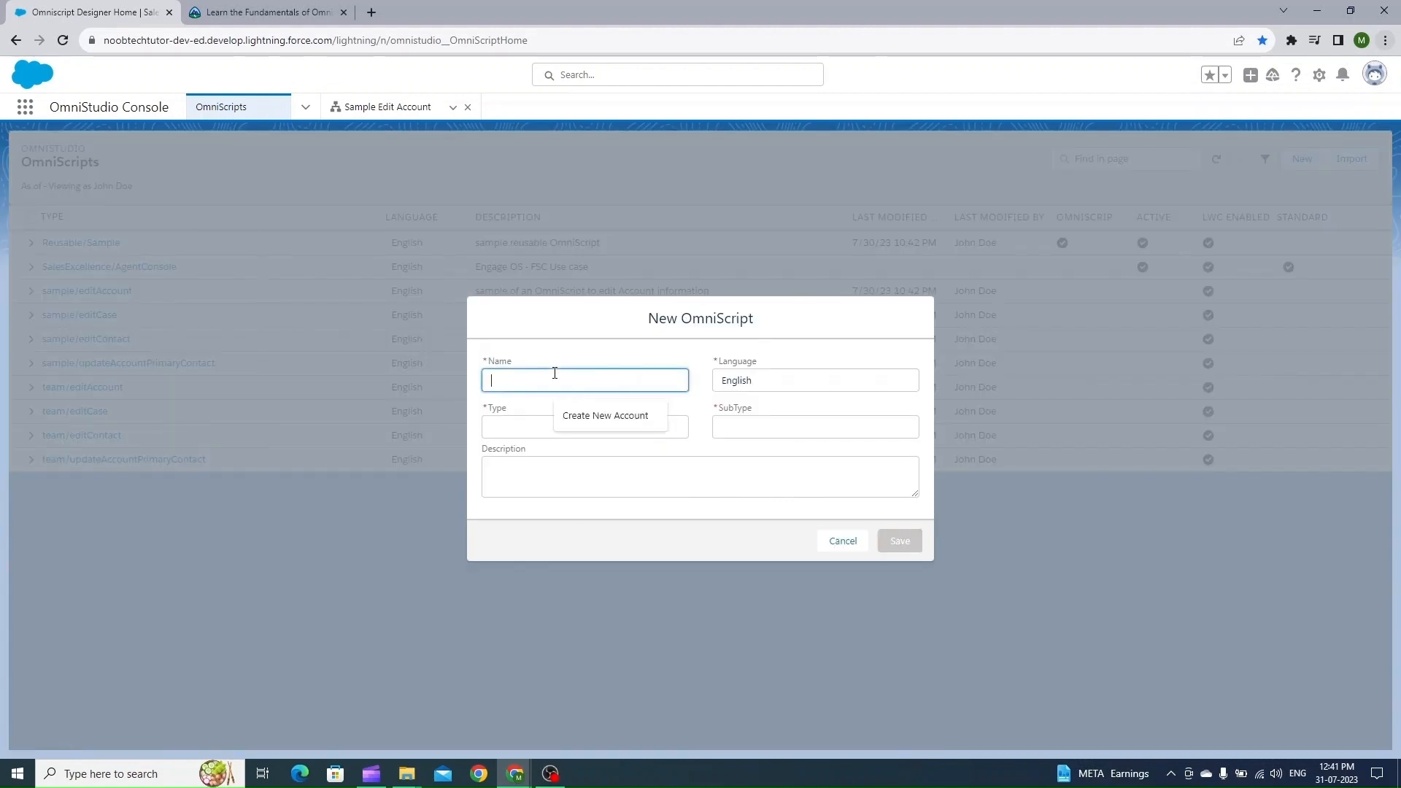
click(605, 416)
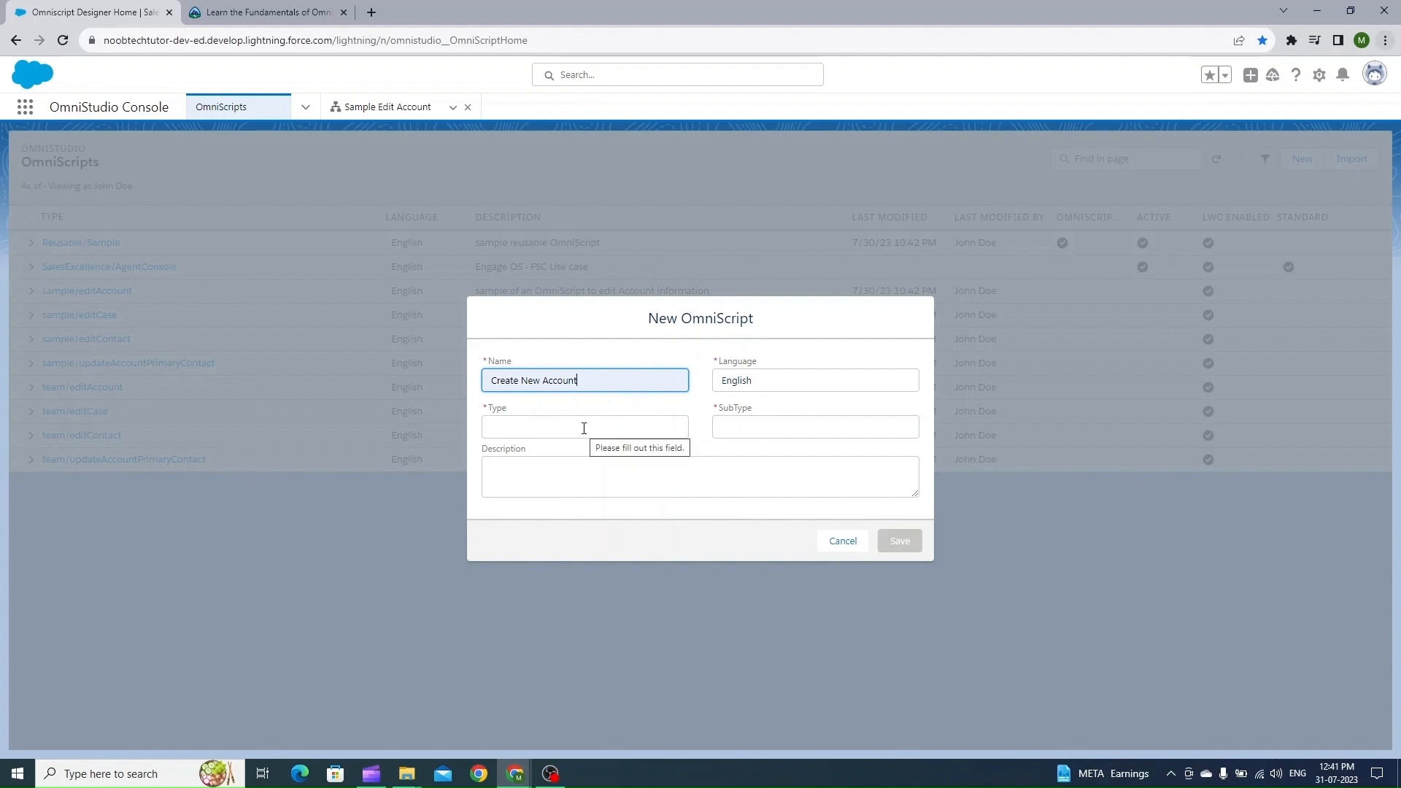
click(530, 429)
text(C)
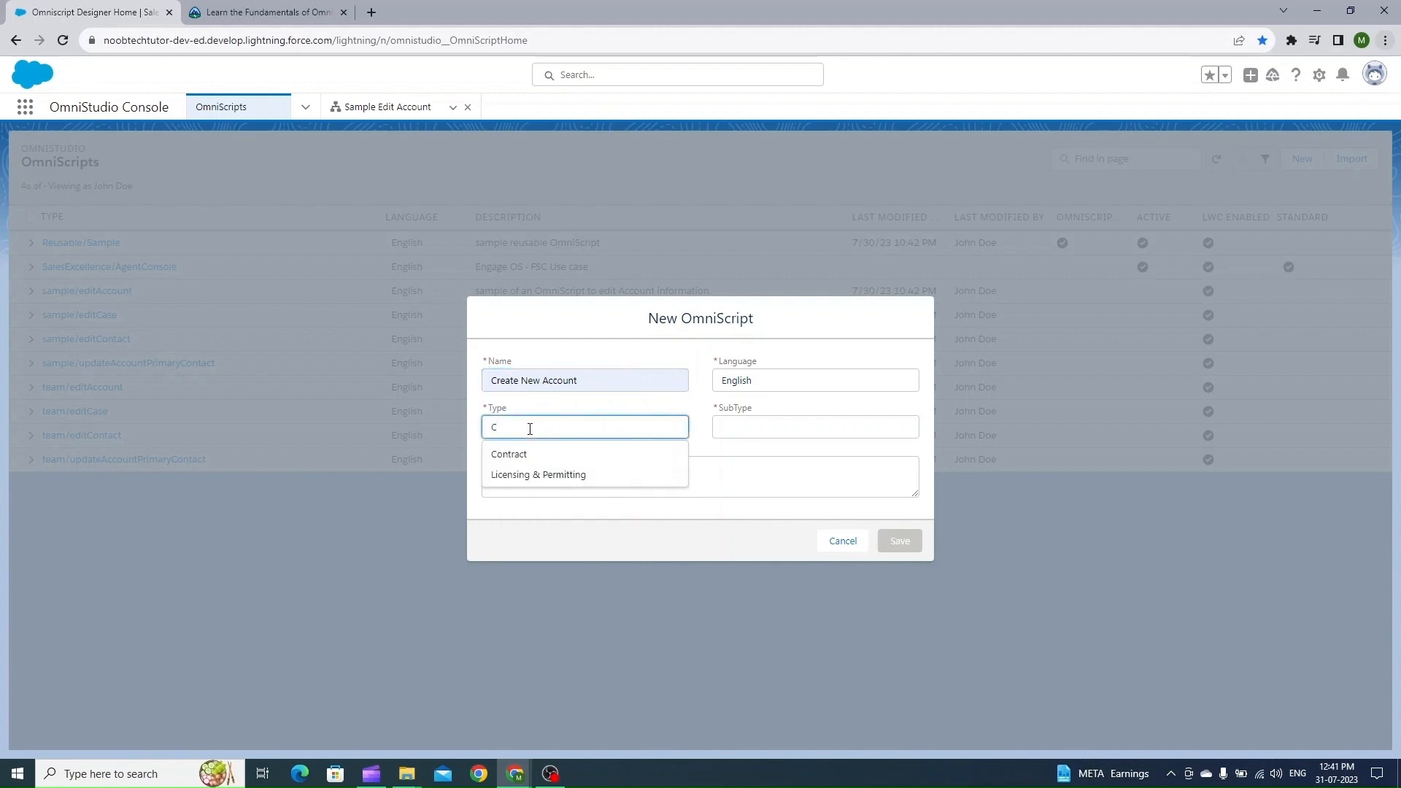
text(reate)
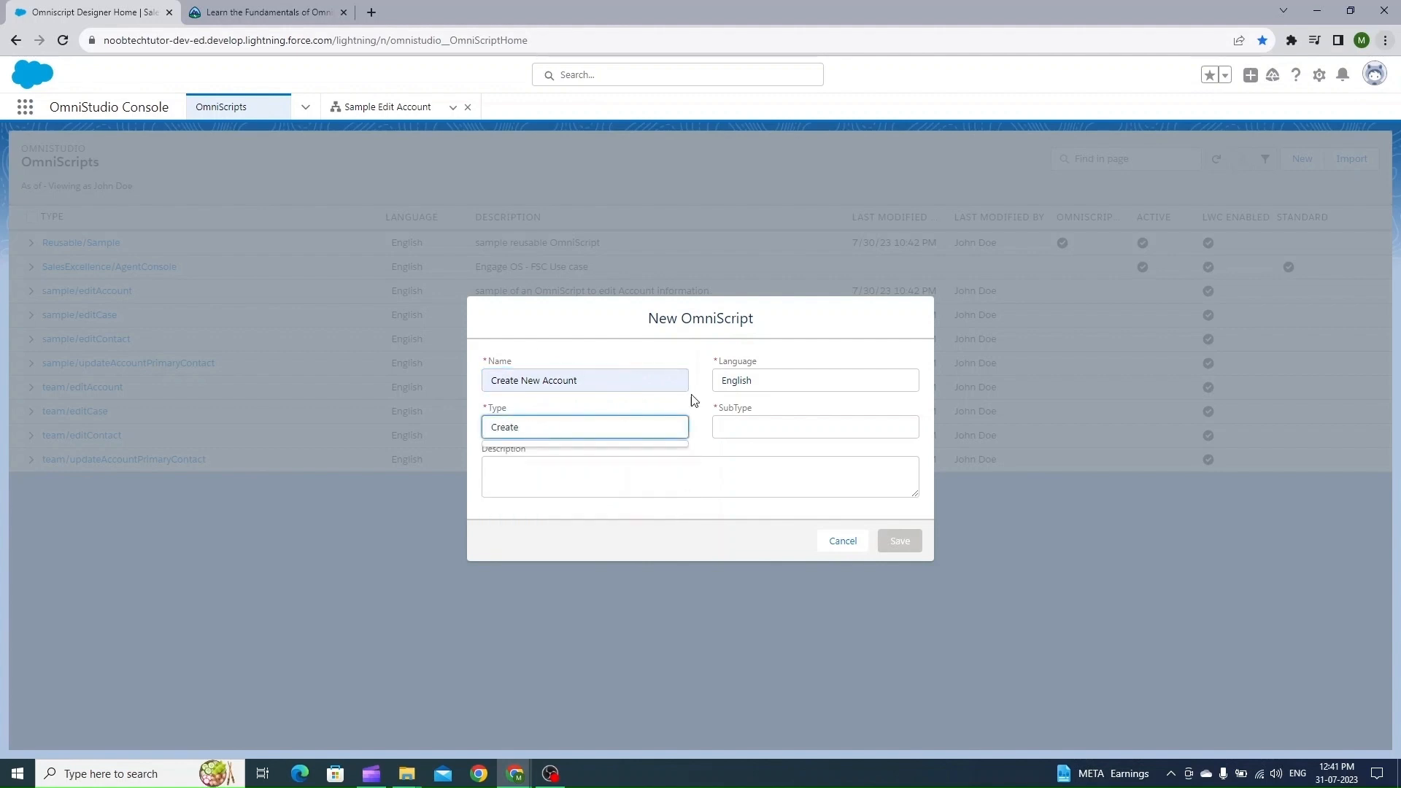
click(748, 423)
text(Acco)
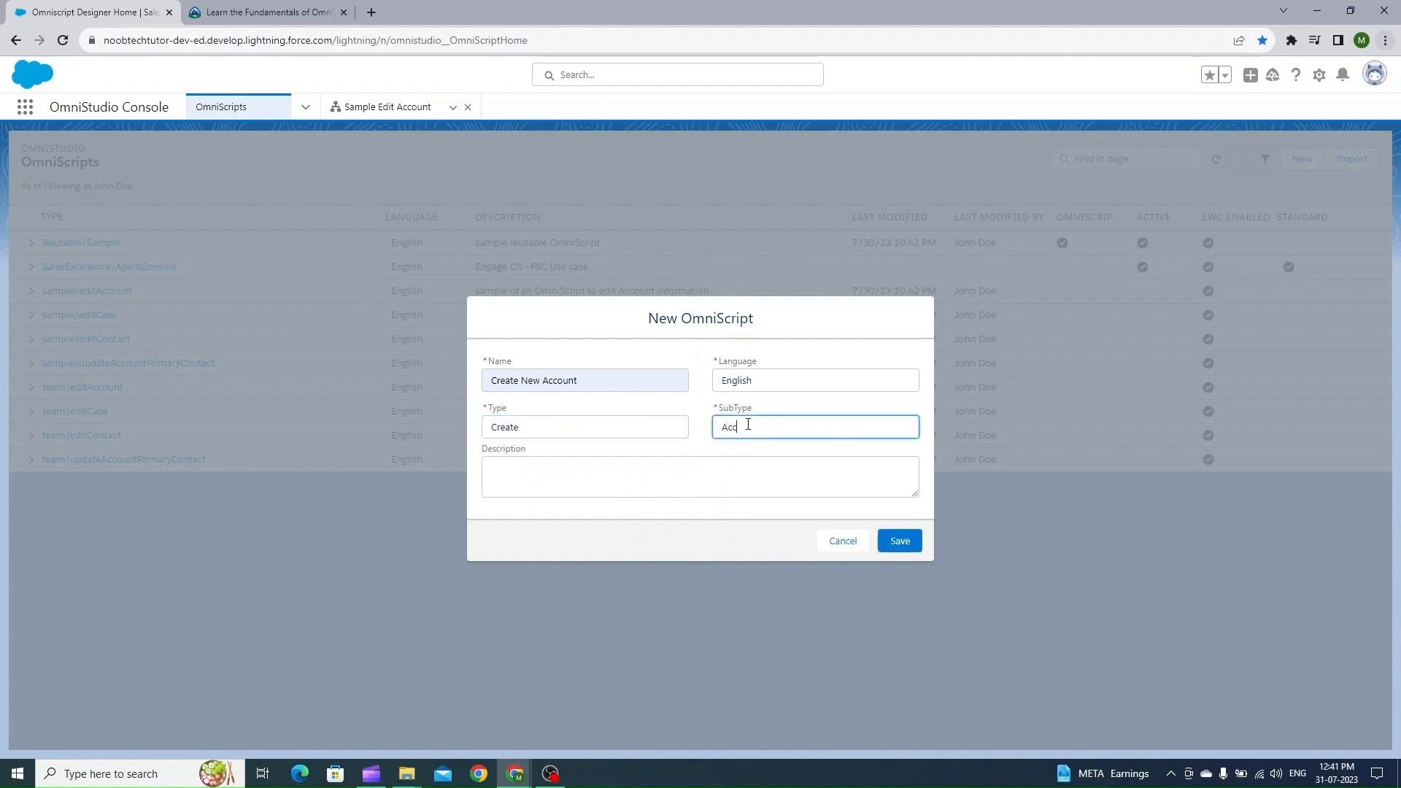
text(unt)
click(904, 545)
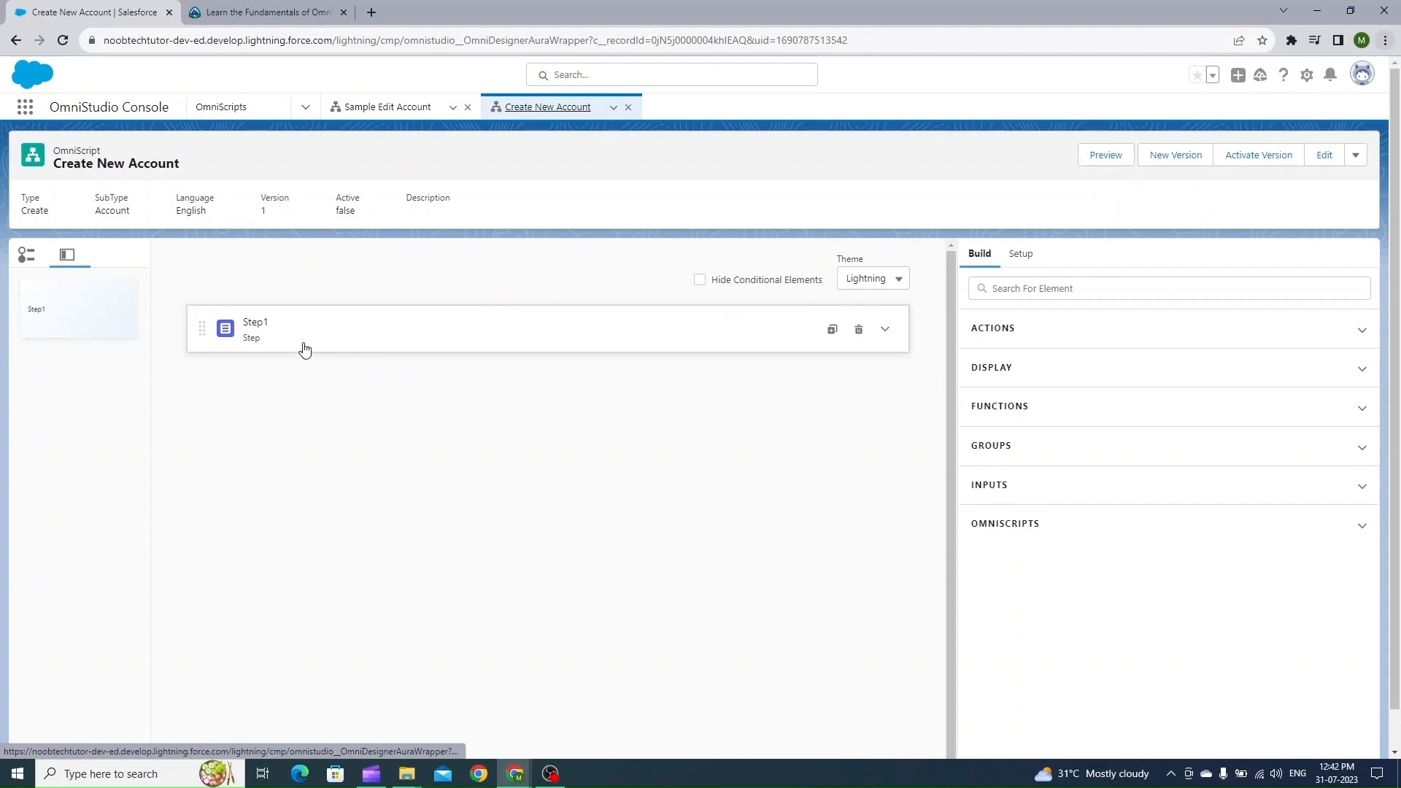
Step: Expand Step1 of the new OmniScript and review the action elements available for it
click(886, 330)
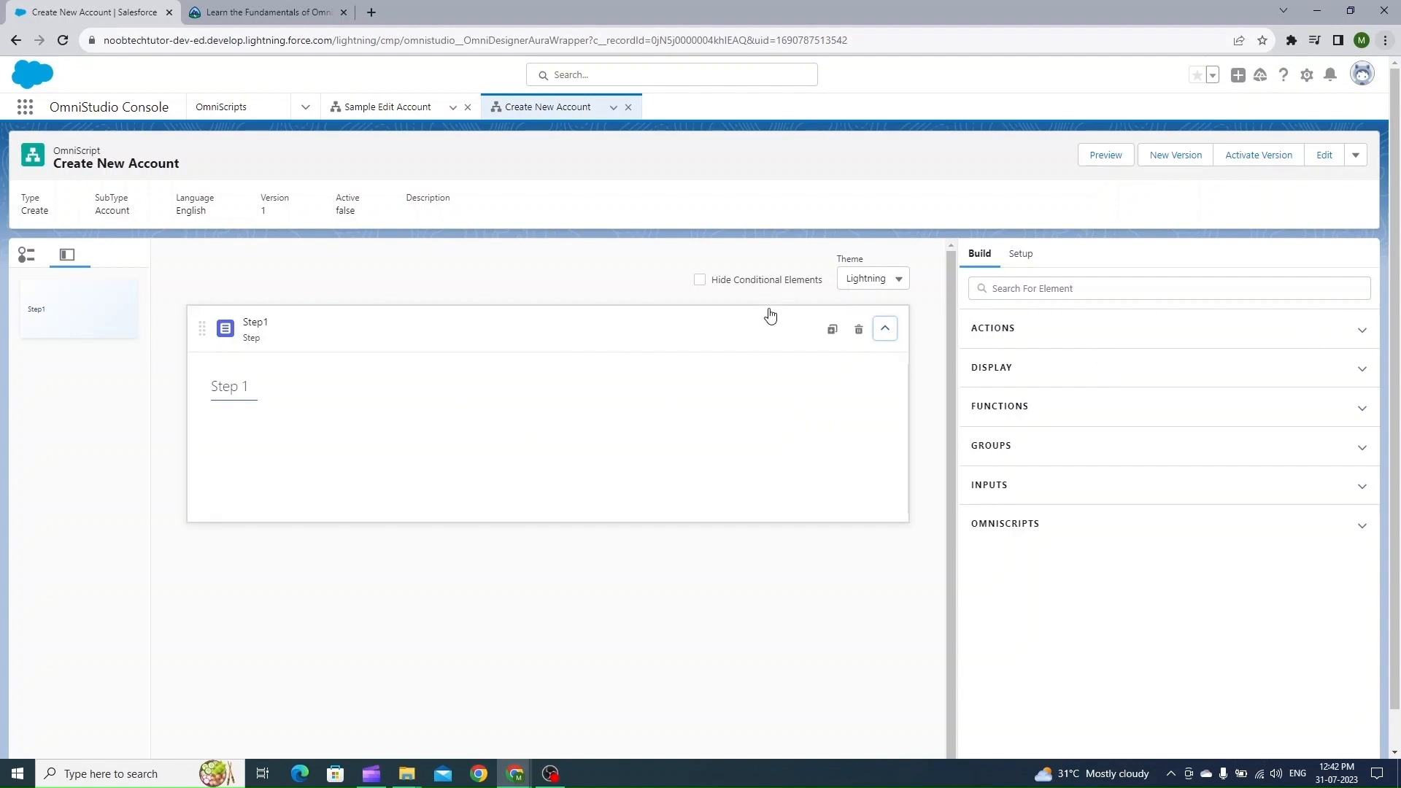
click(1255, 335)
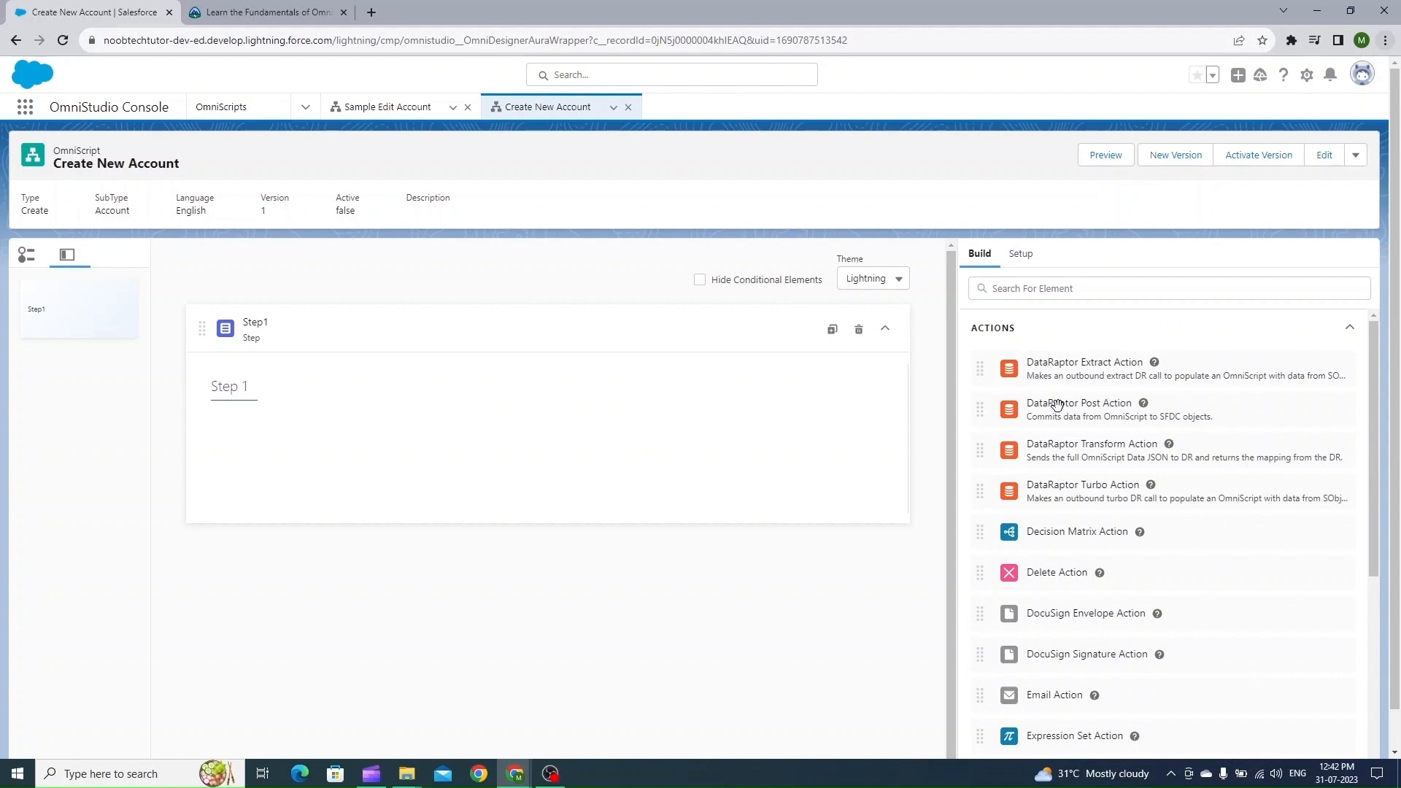
scroll(1106, 530, down, 1)
scroll(1106, 530, down, 4)
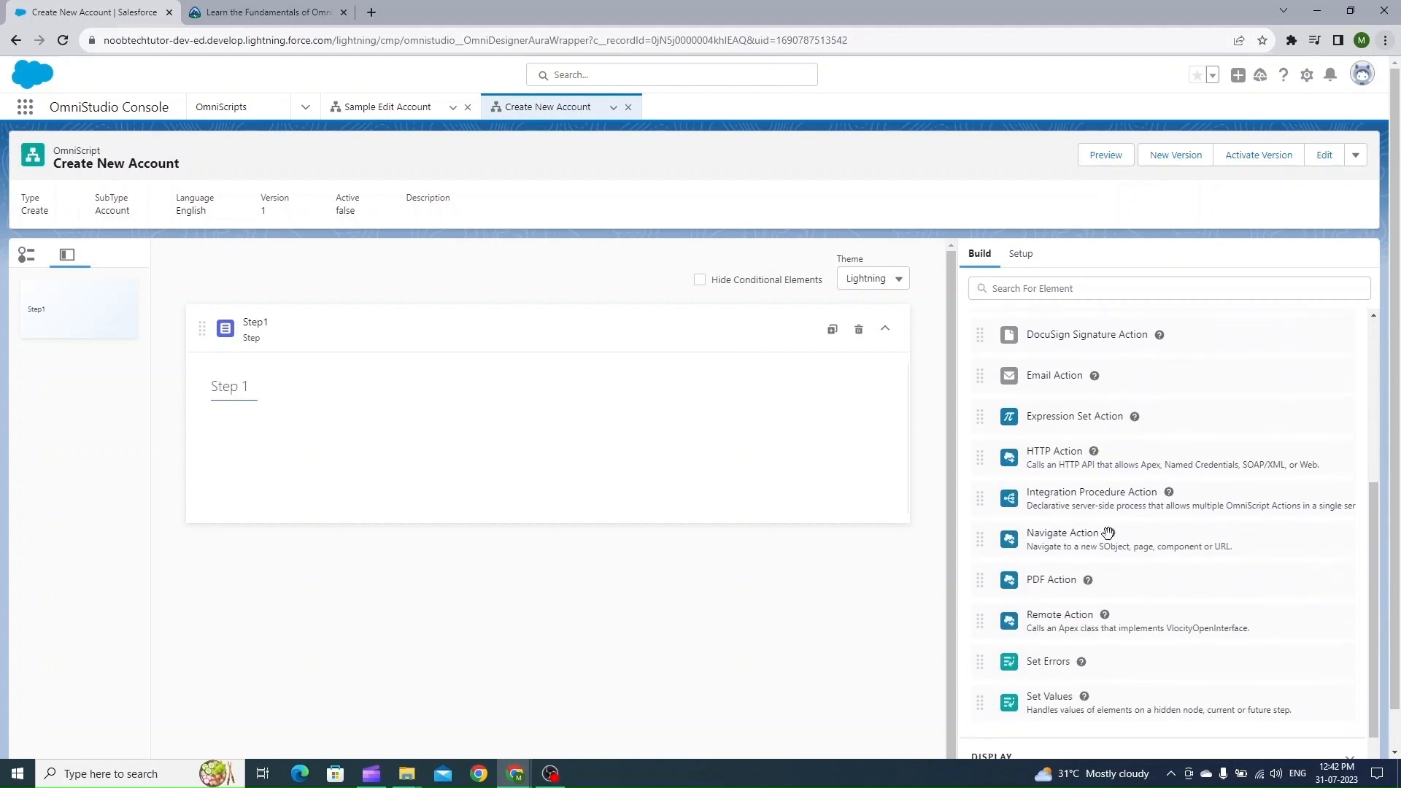
scroll(1107, 531, up, 4)
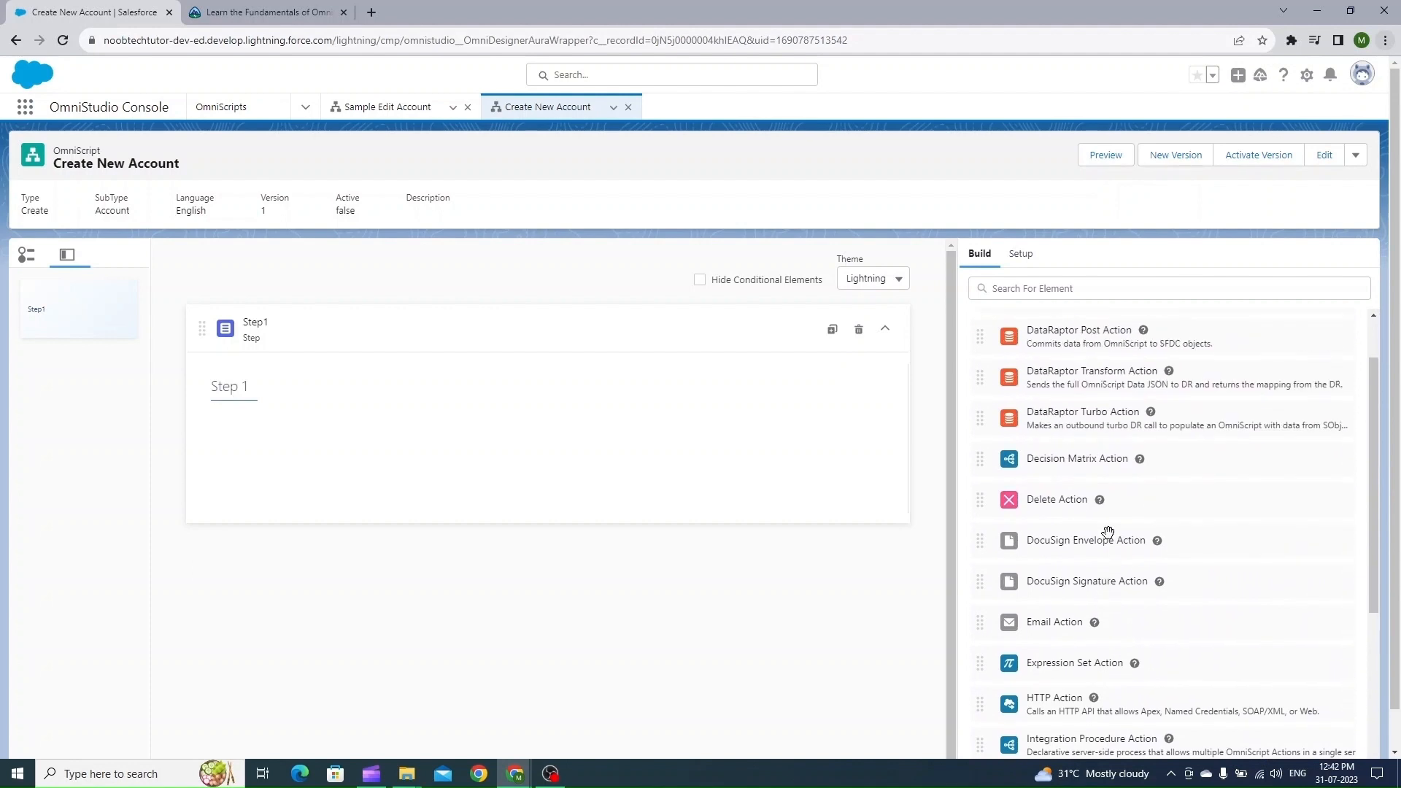
scroll(1107, 531, up, 1)
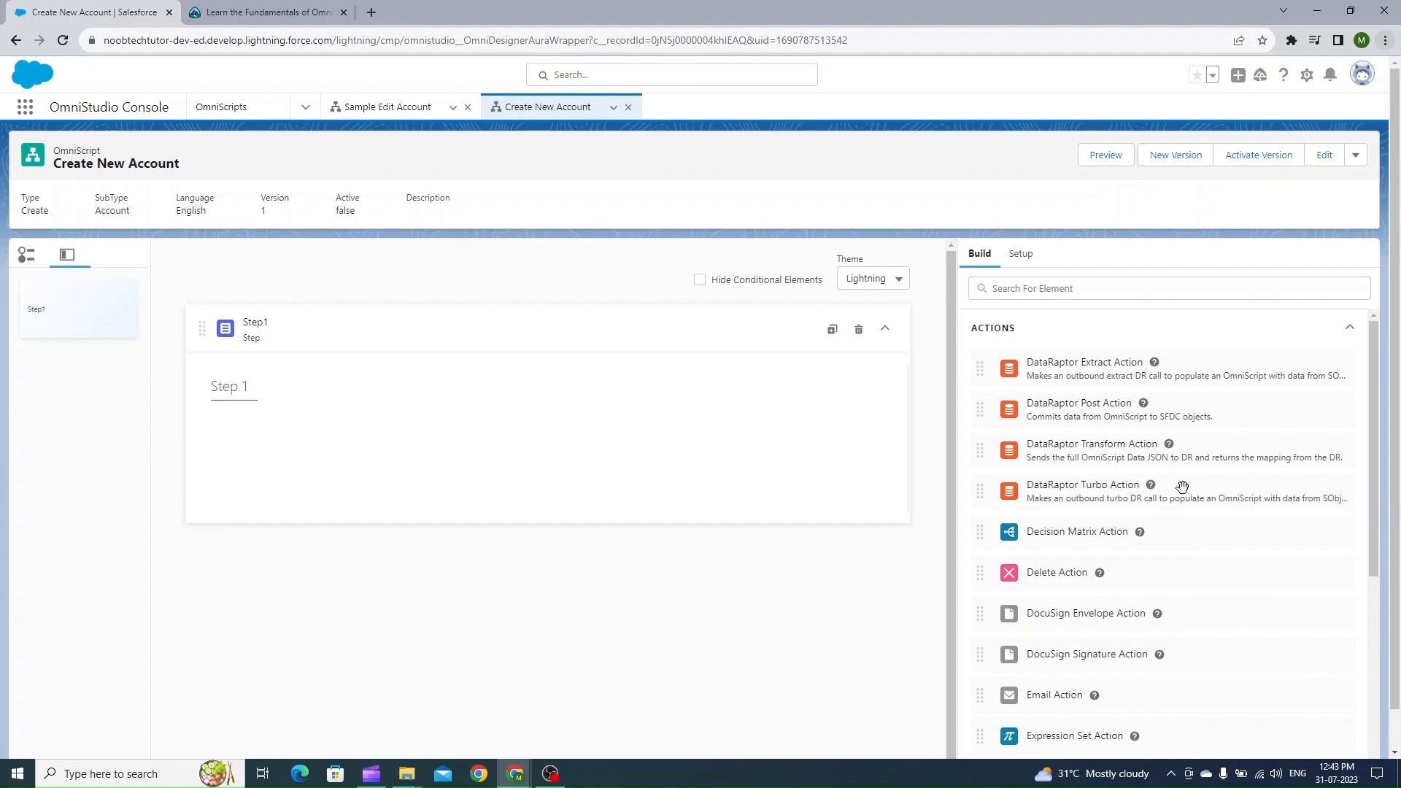
Step: Consult the Decision Matrix Action's help and its external documentation page, and close both
scroll(1184, 487, down, 1)
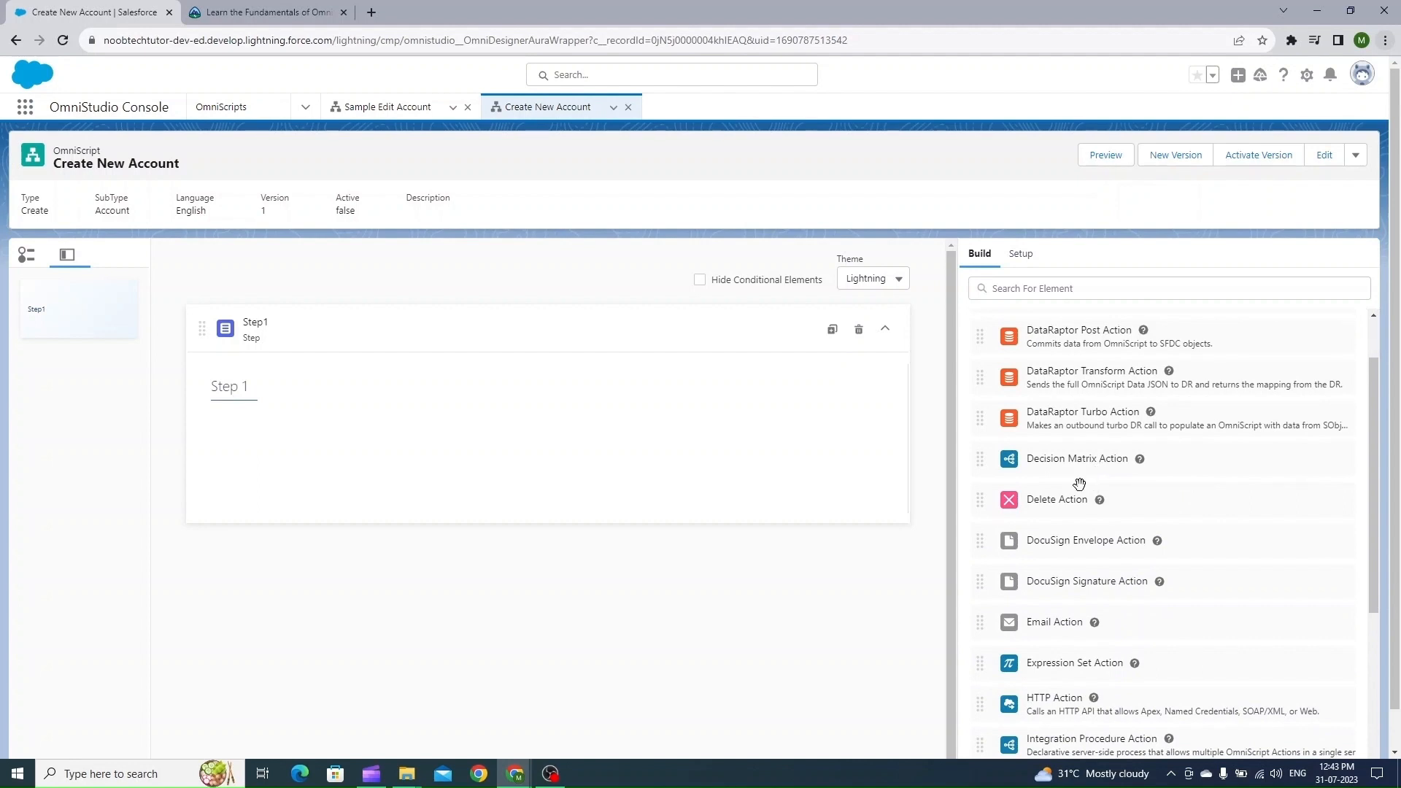
click(1139, 460)
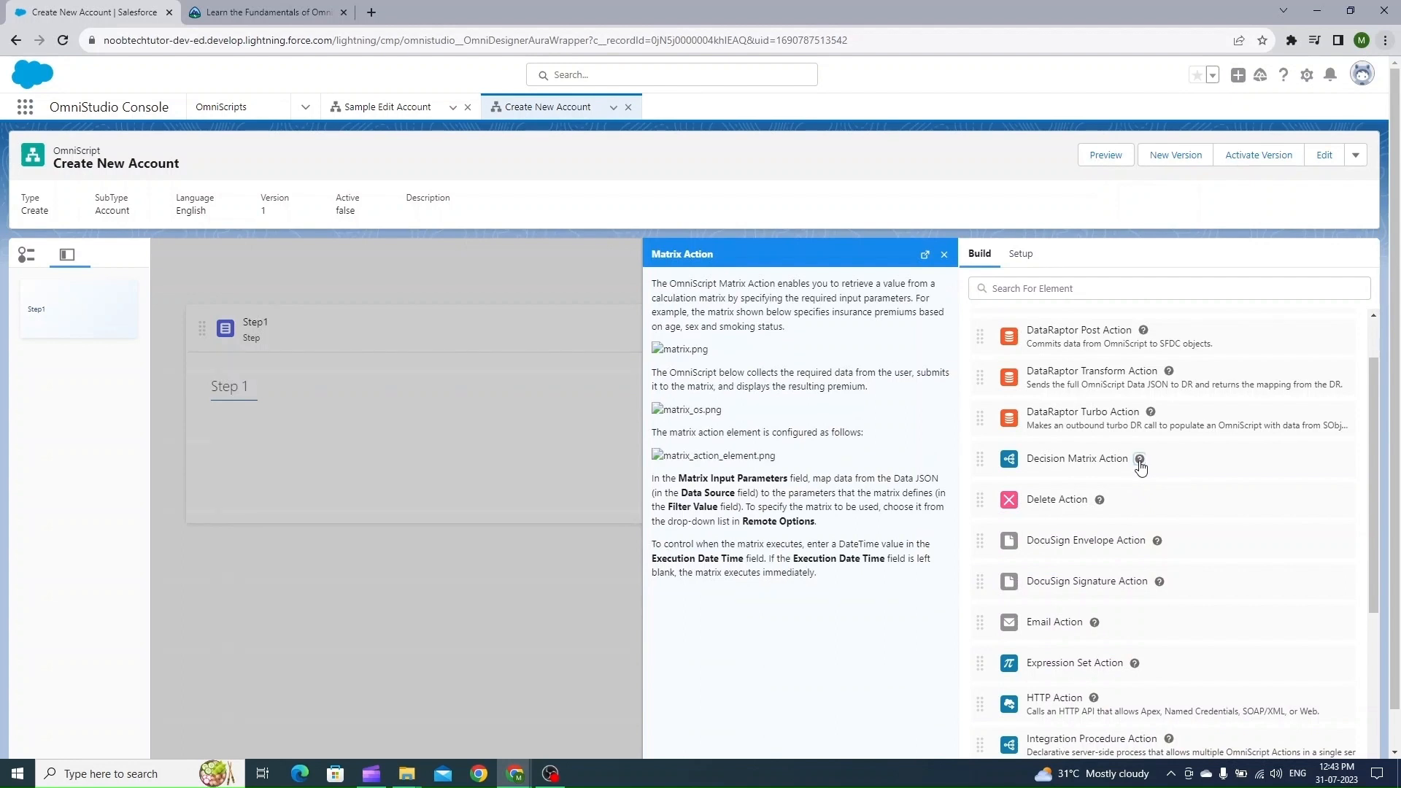
click(924, 254)
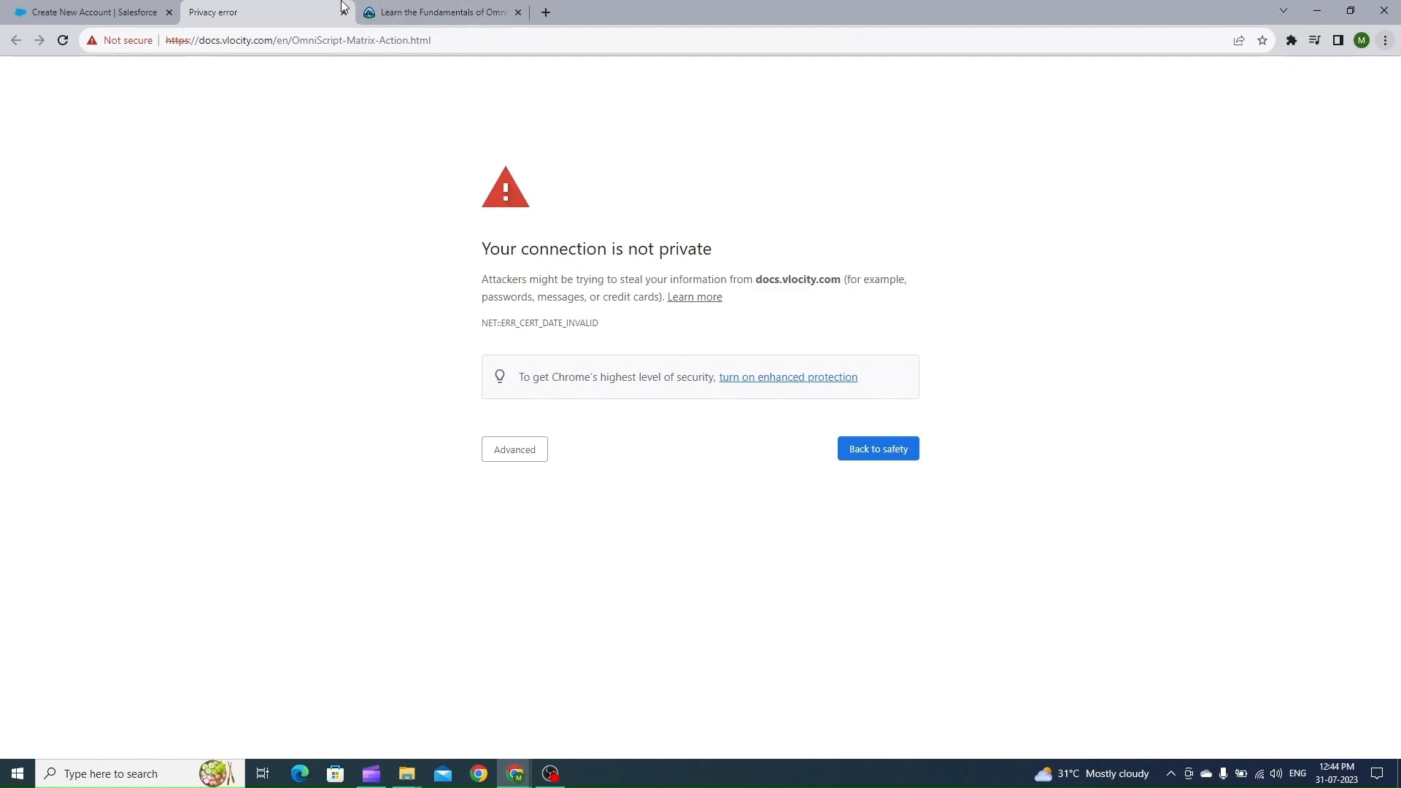
click(344, 13)
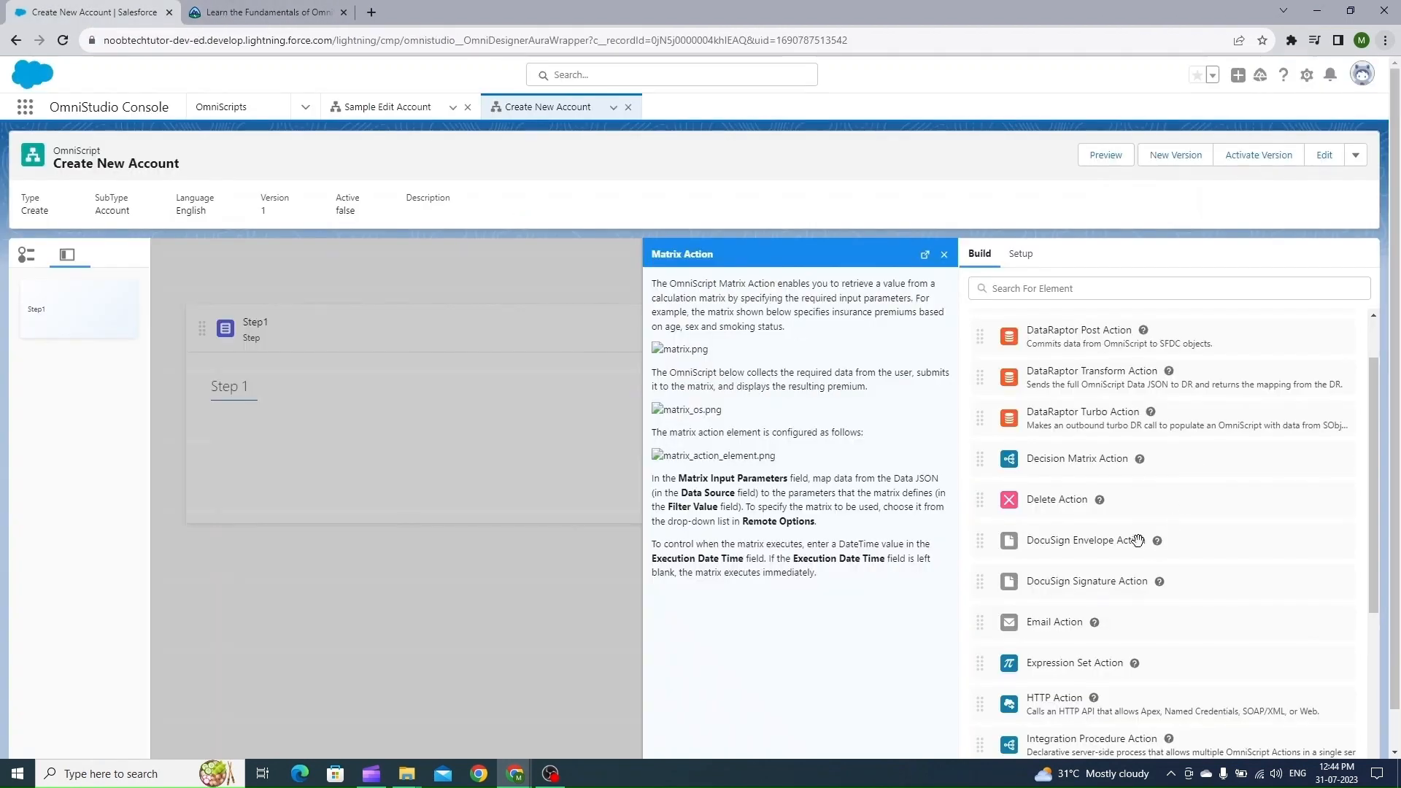
scroll(1138, 539, down, 3)
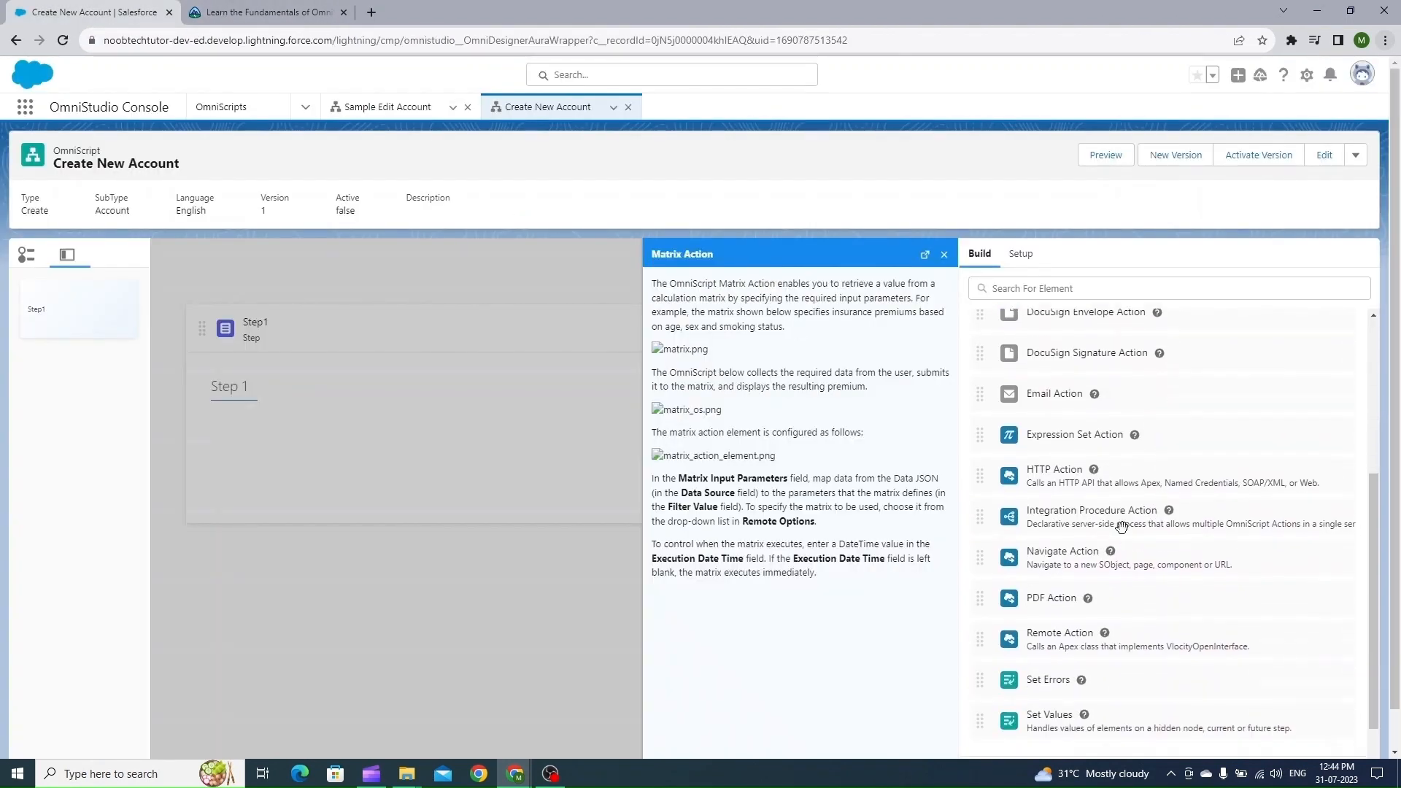
scroll(1127, 531, down, 2)
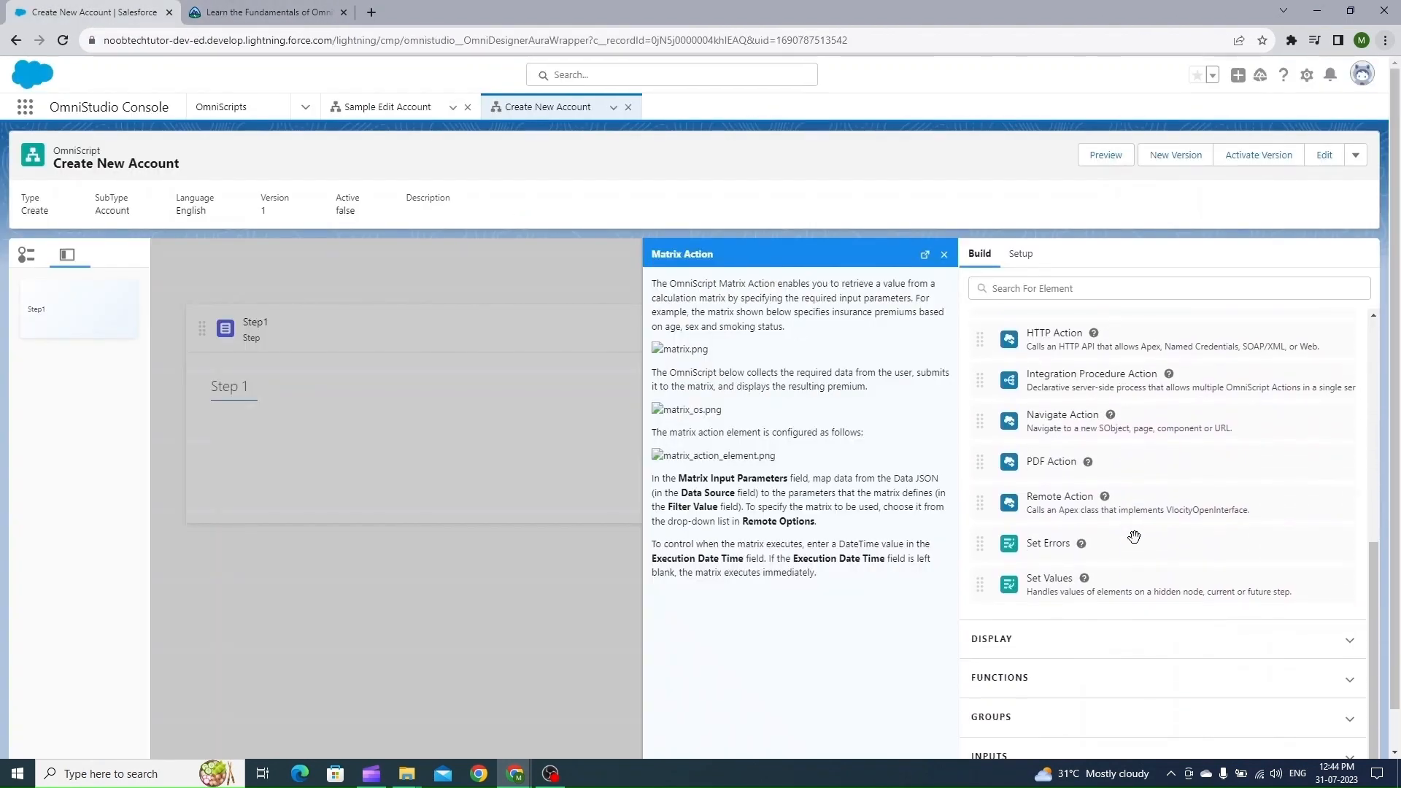
click(944, 257)
scroll(1112, 458, up, 4)
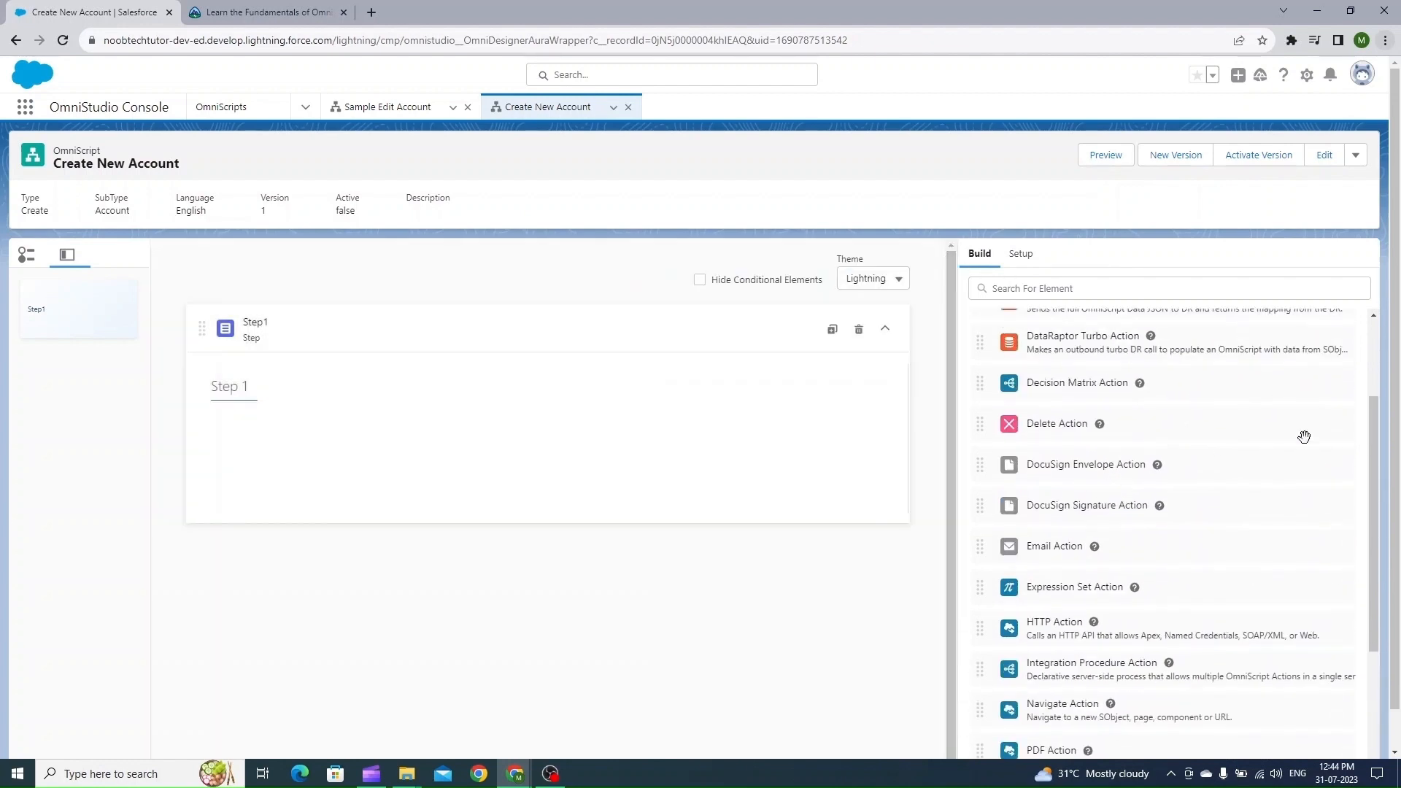
Step: Review the Display and Functions elements available for the OmniScript, collapsing each element group after viewing
scroll(1304, 437, up, 2)
click(1344, 332)
click(1181, 374)
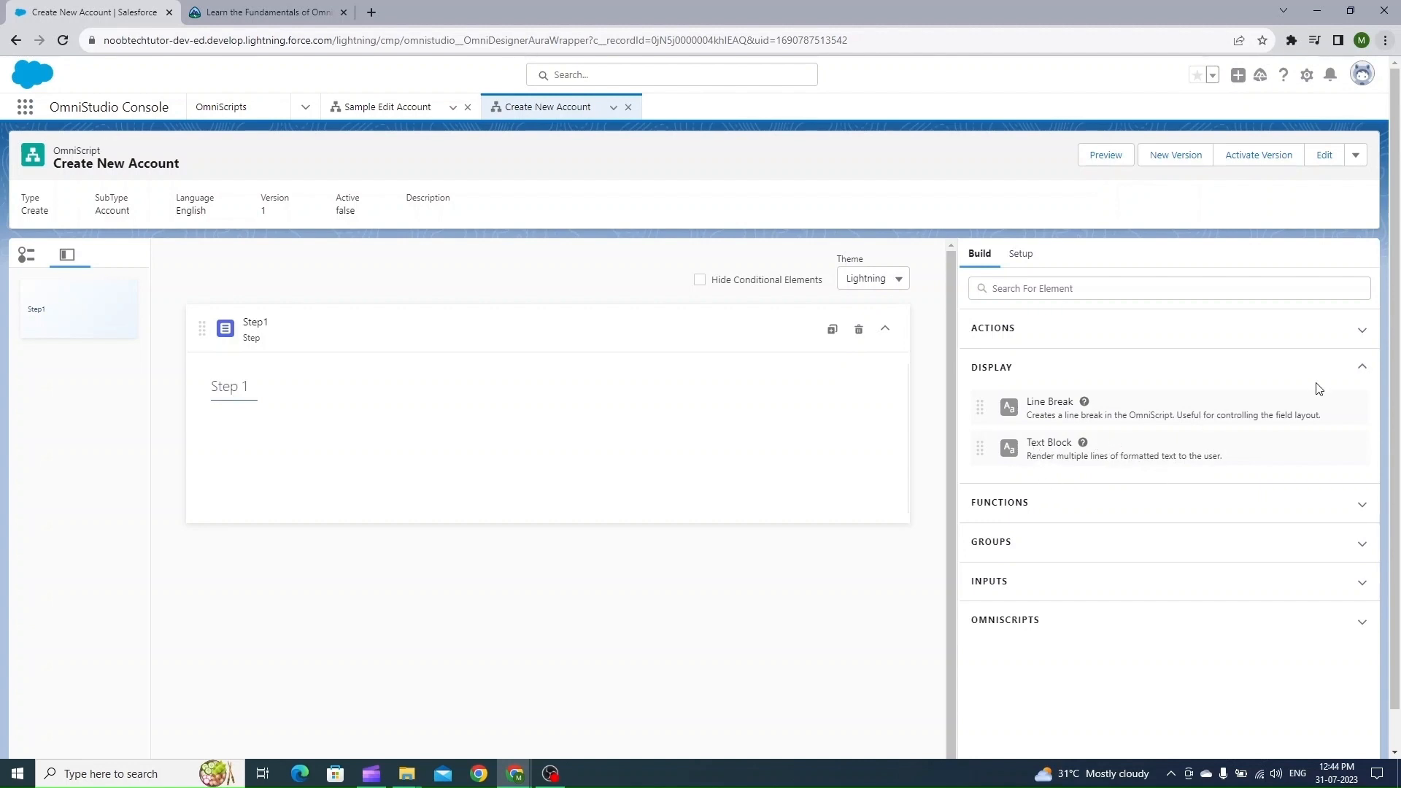
click(1362, 366)
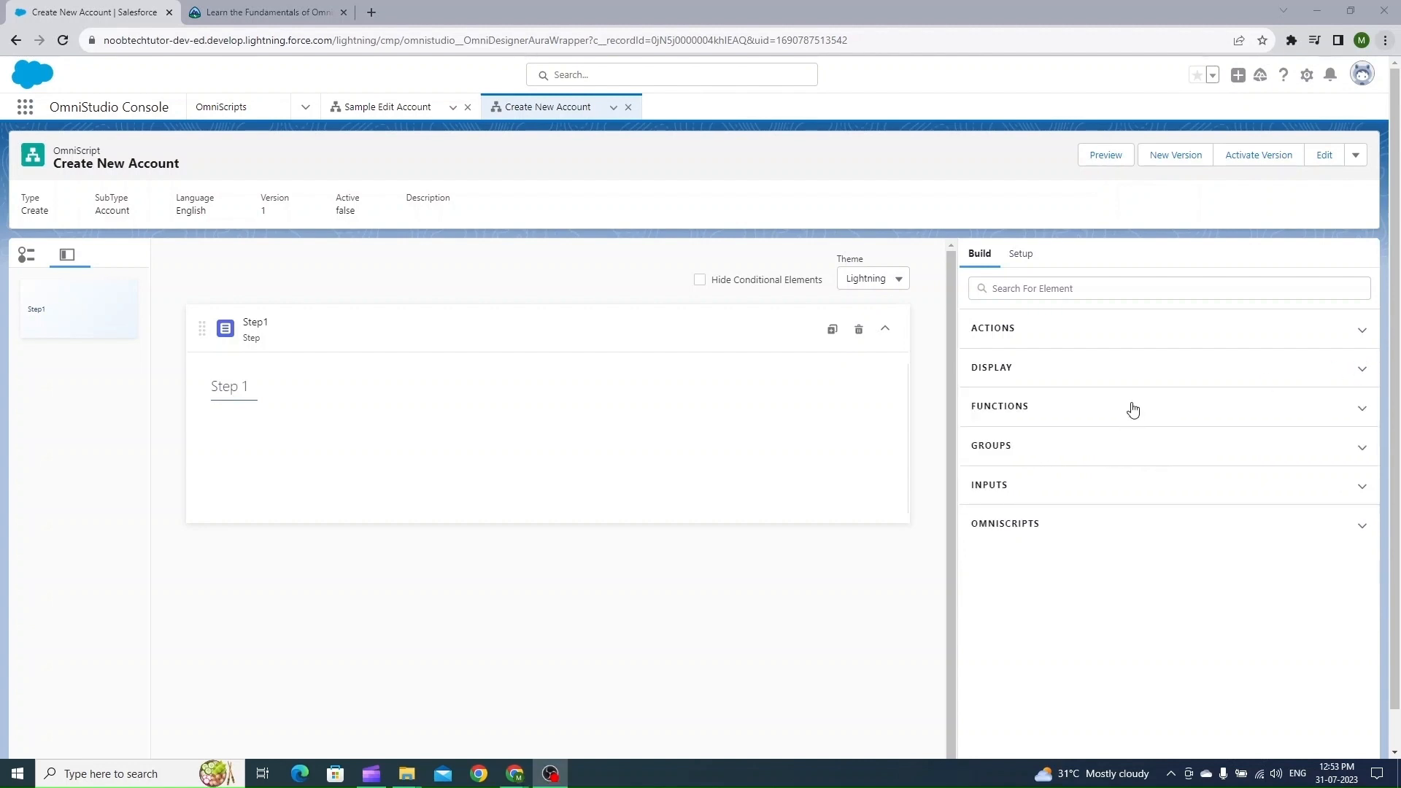
click(1132, 409)
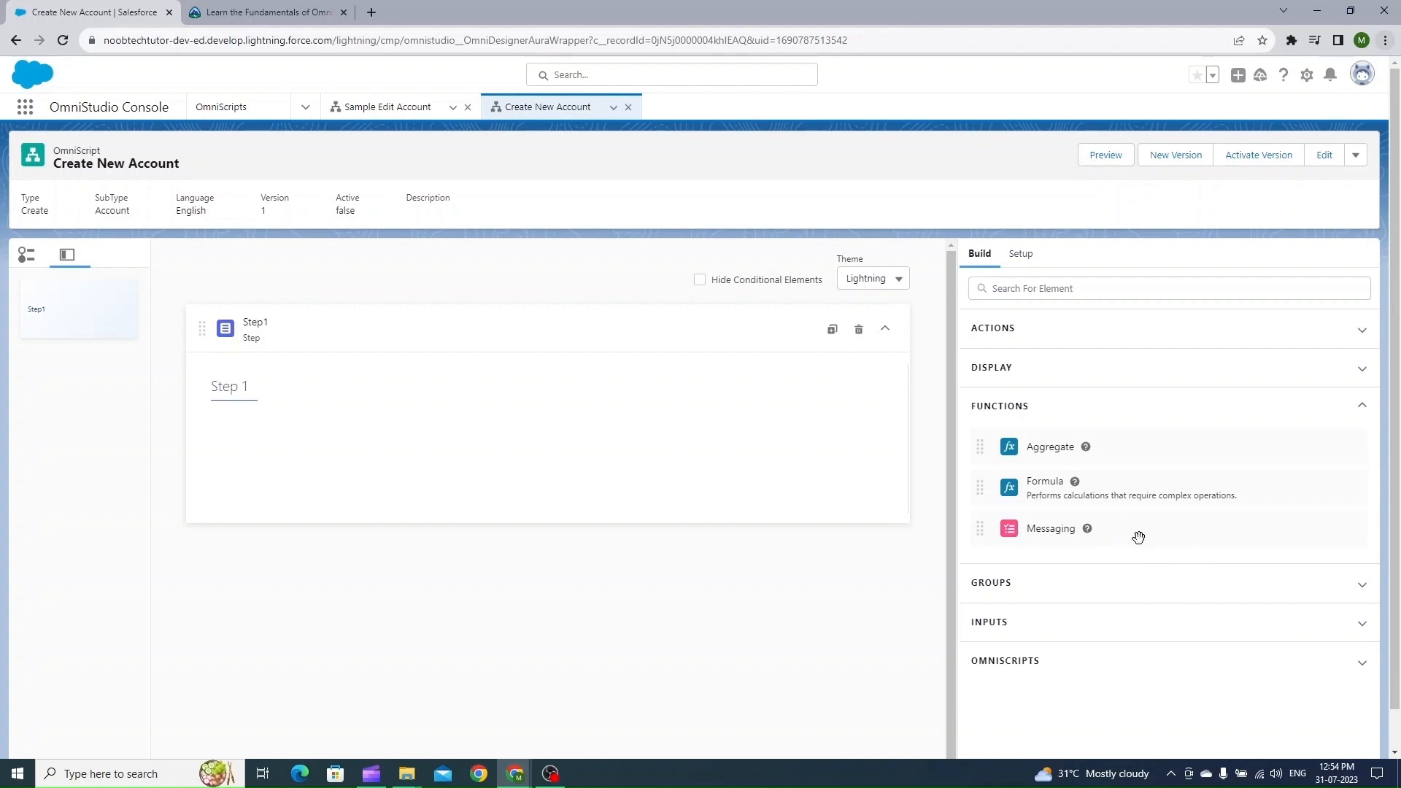
click(1360, 406)
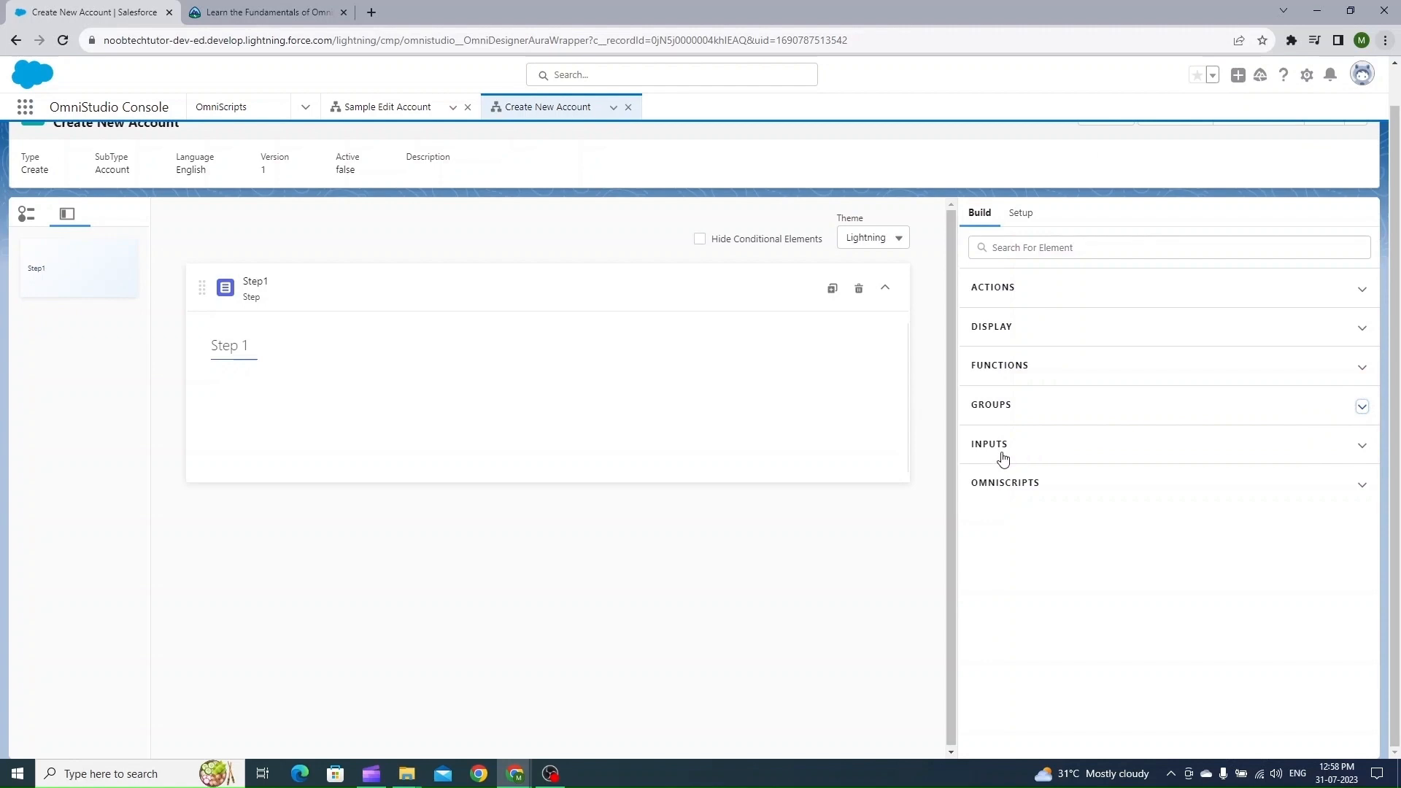
Step: Examine the full list of Inputs elements available for the OmniScript, from Checkbox through URL
click(1003, 458)
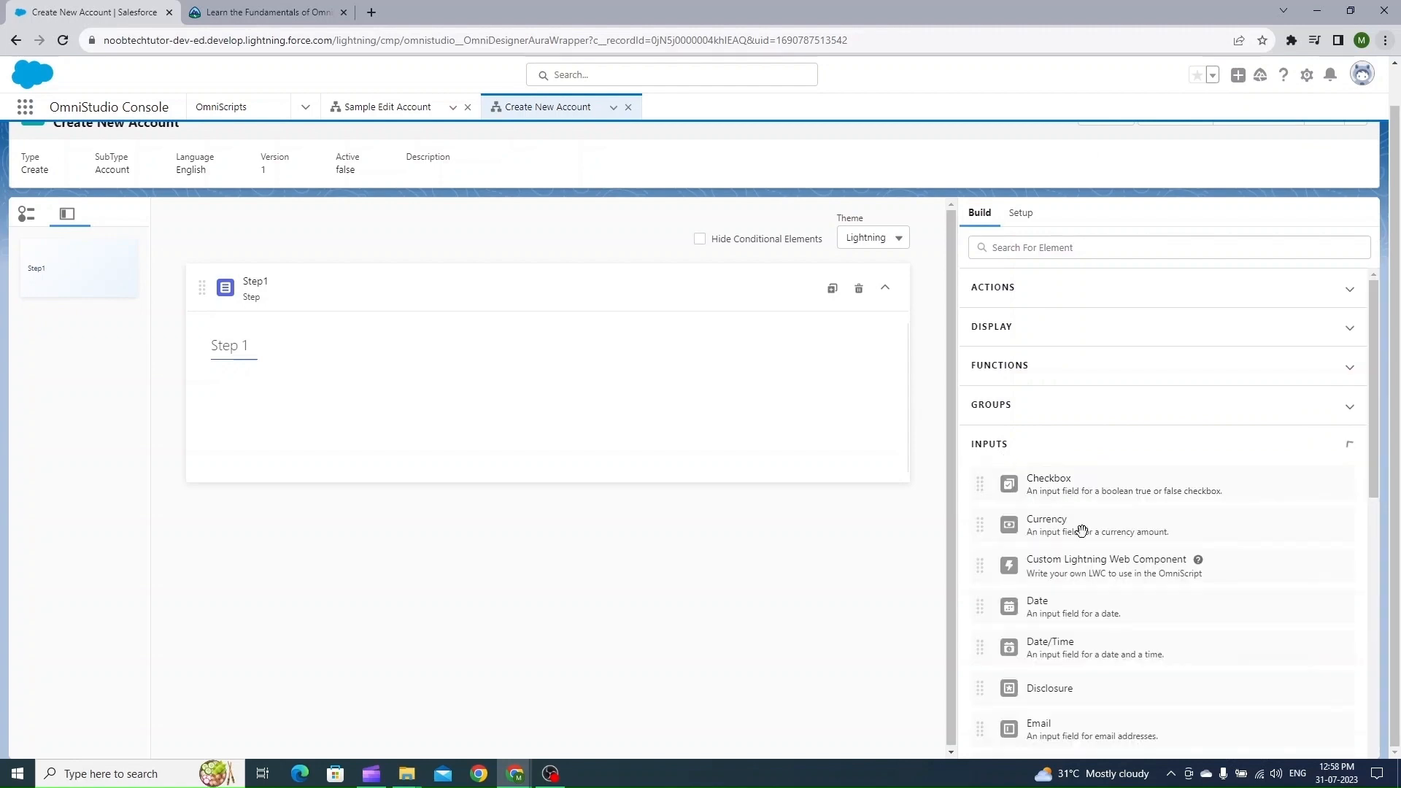
scroll(1180, 604, down, 1)
scroll(1180, 604, down, 5)
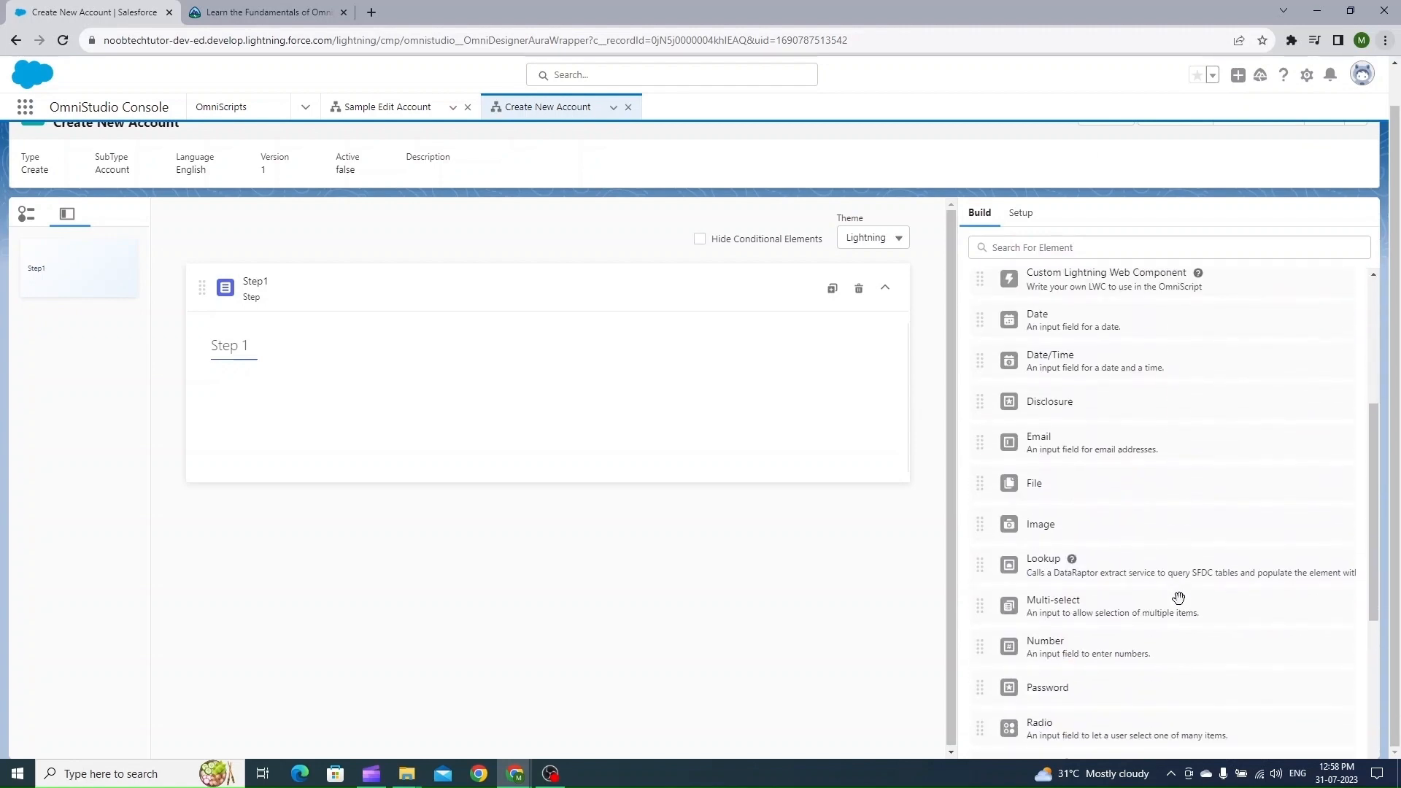
scroll(1179, 598, down, 2)
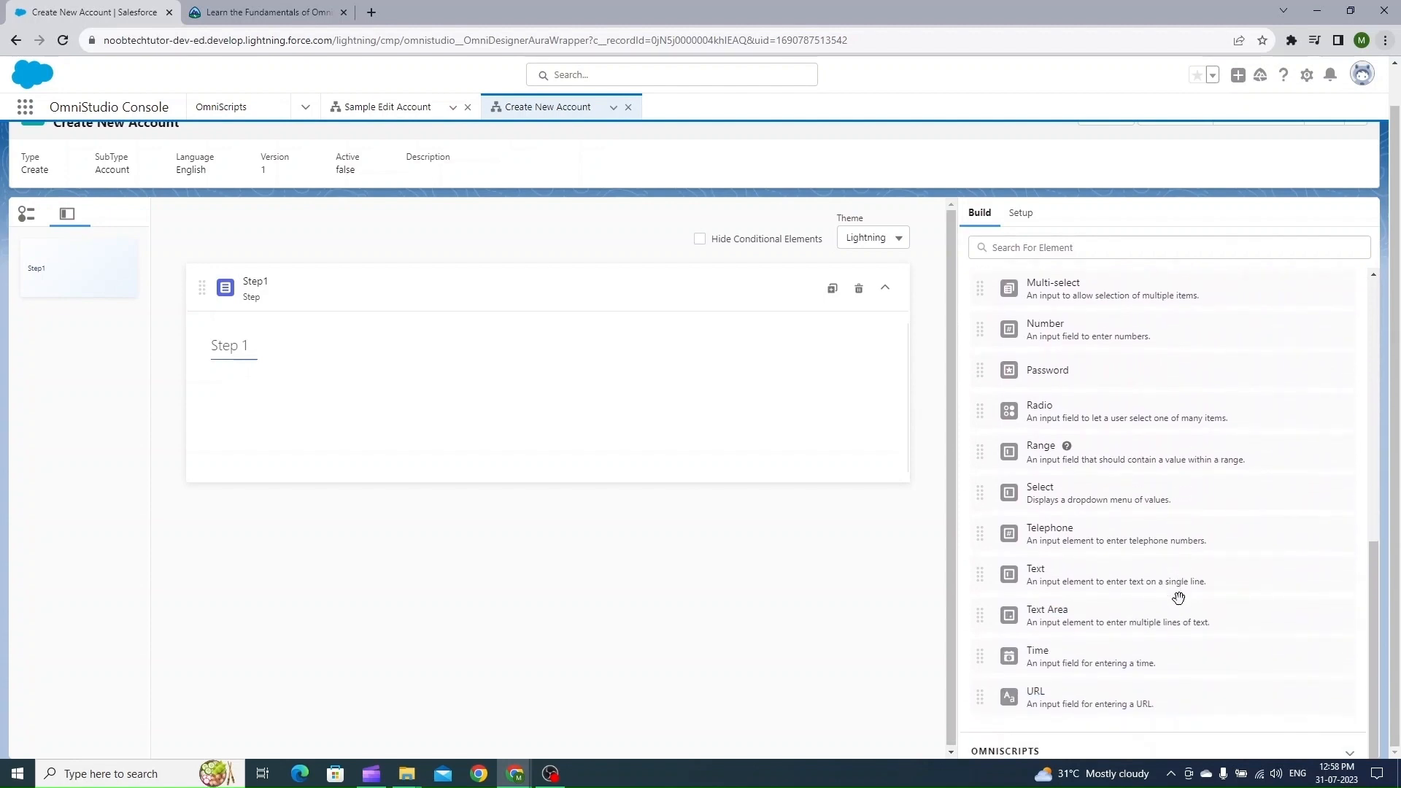
scroll(1185, 601, up, 1)
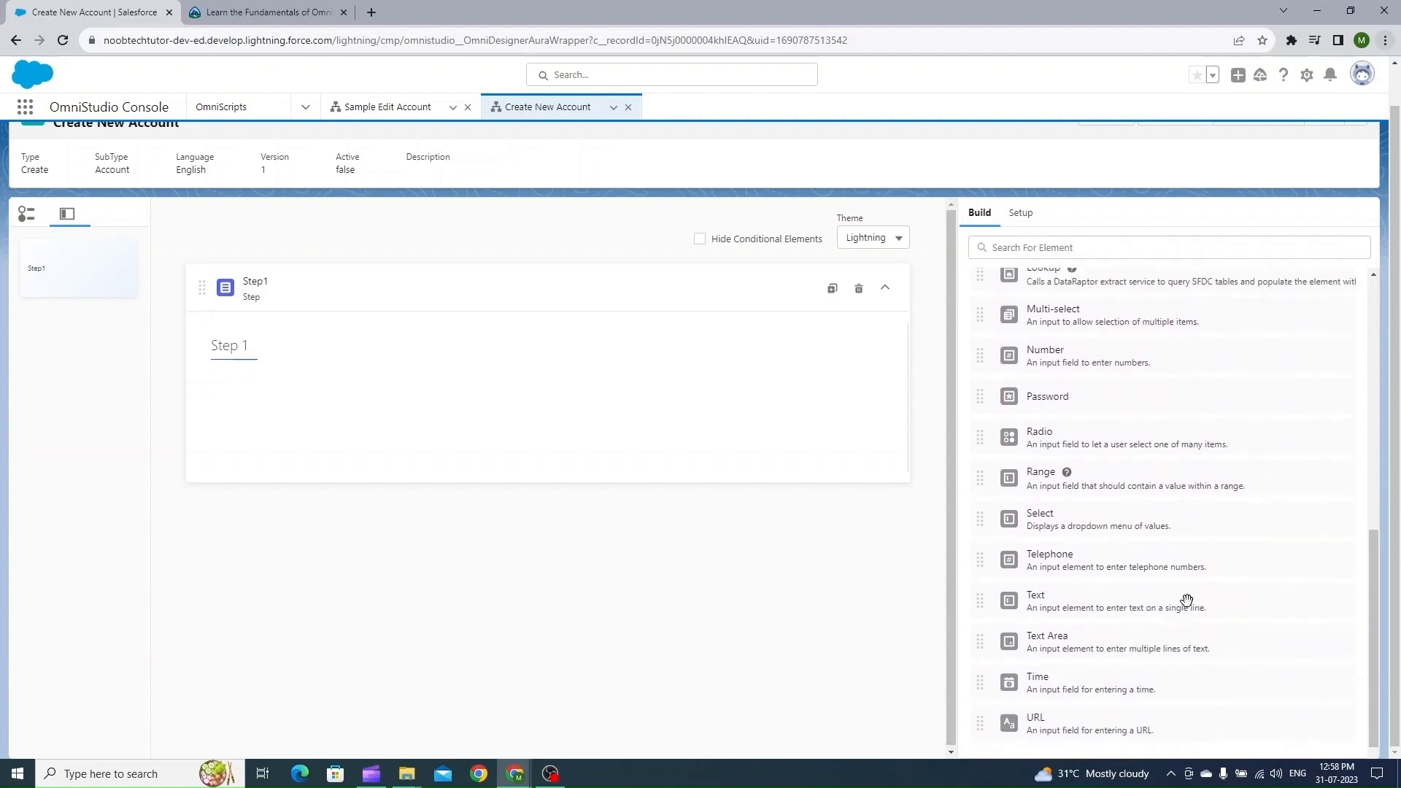
scroll(1186, 599, up, 2)
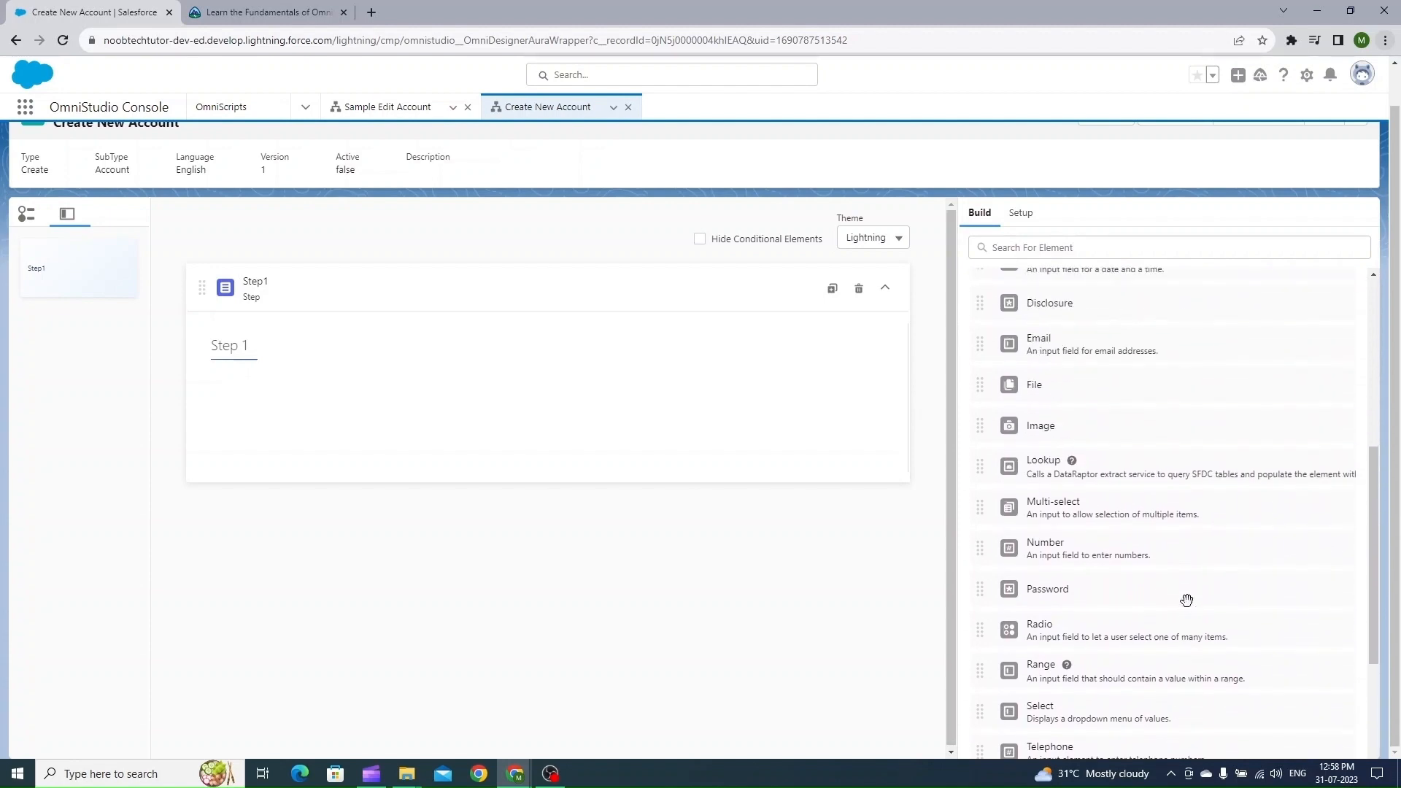
scroll(1186, 600, up, 2)
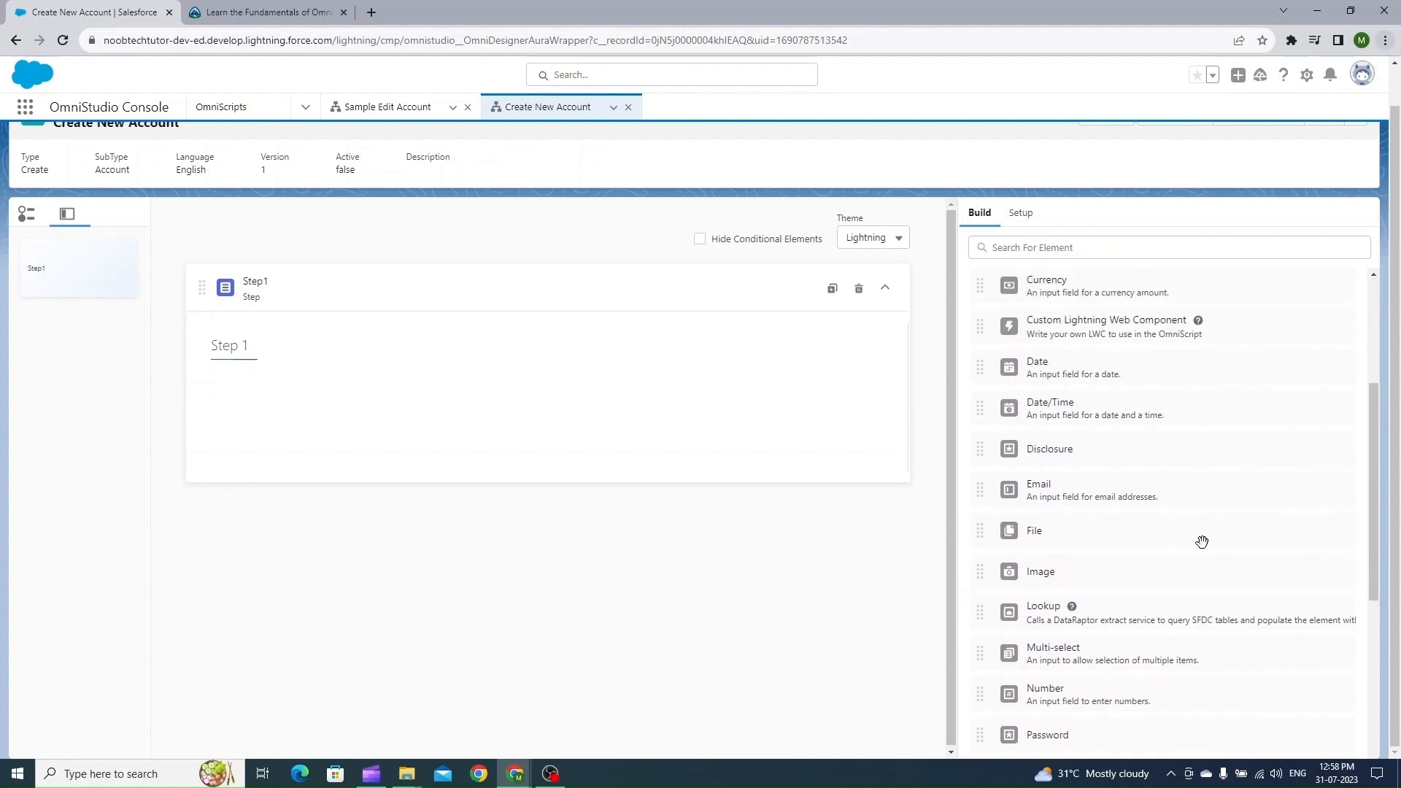
scroll(1163, 595, up, 2)
scroll(1163, 595, up, 1)
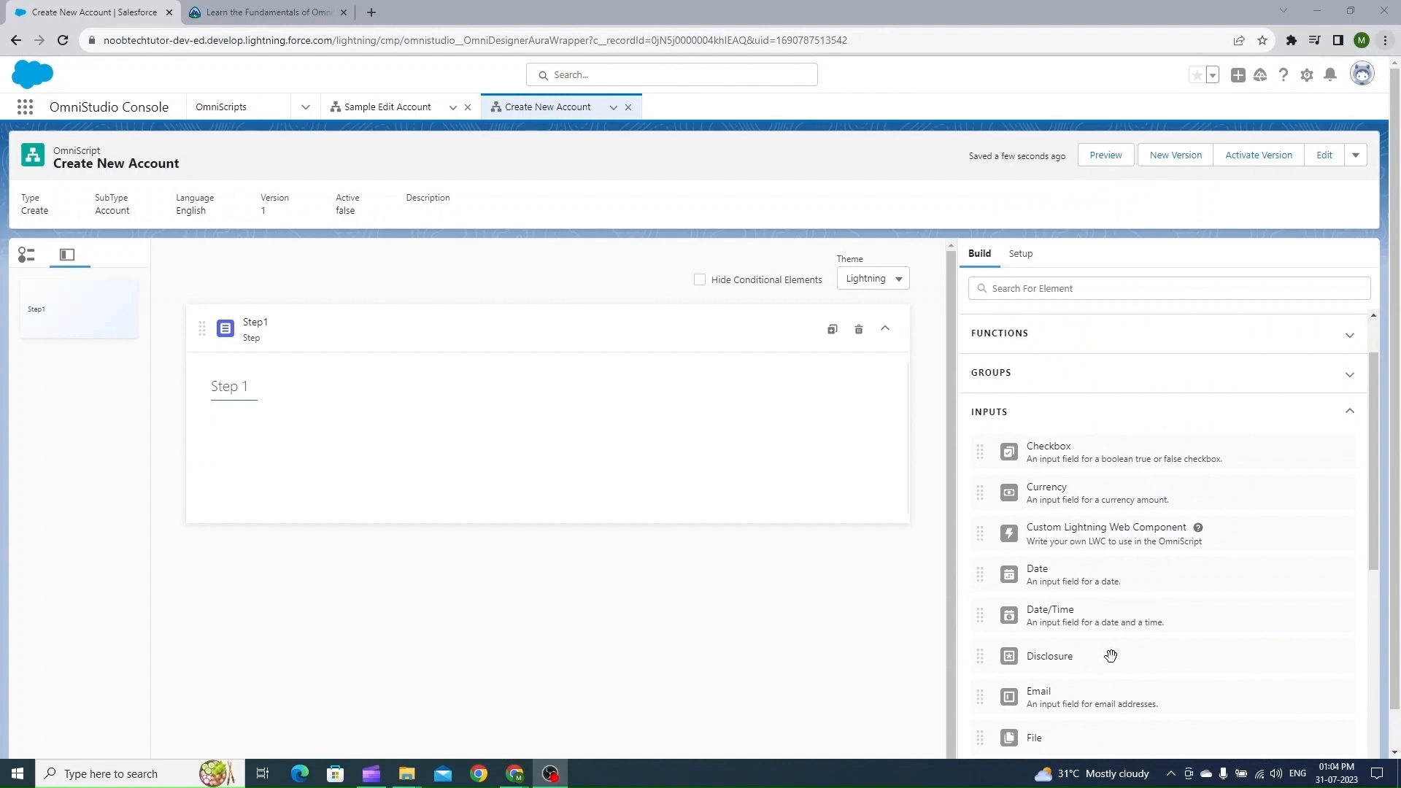
Step: Add a Text input to Step1 with the name AccountName and the field label Account Name
scroll(1132, 657, down, 7)
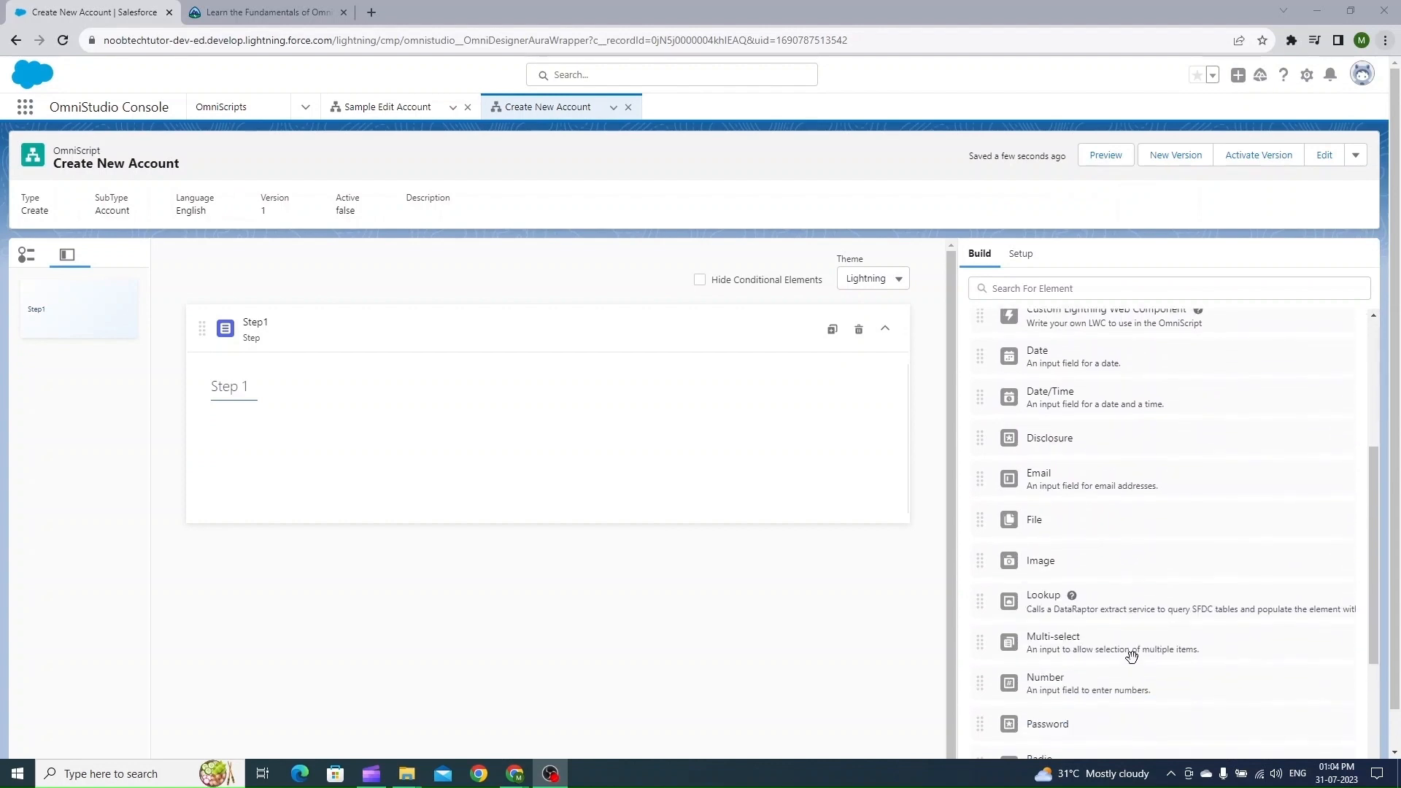
drag(1076, 621, 438, 484)
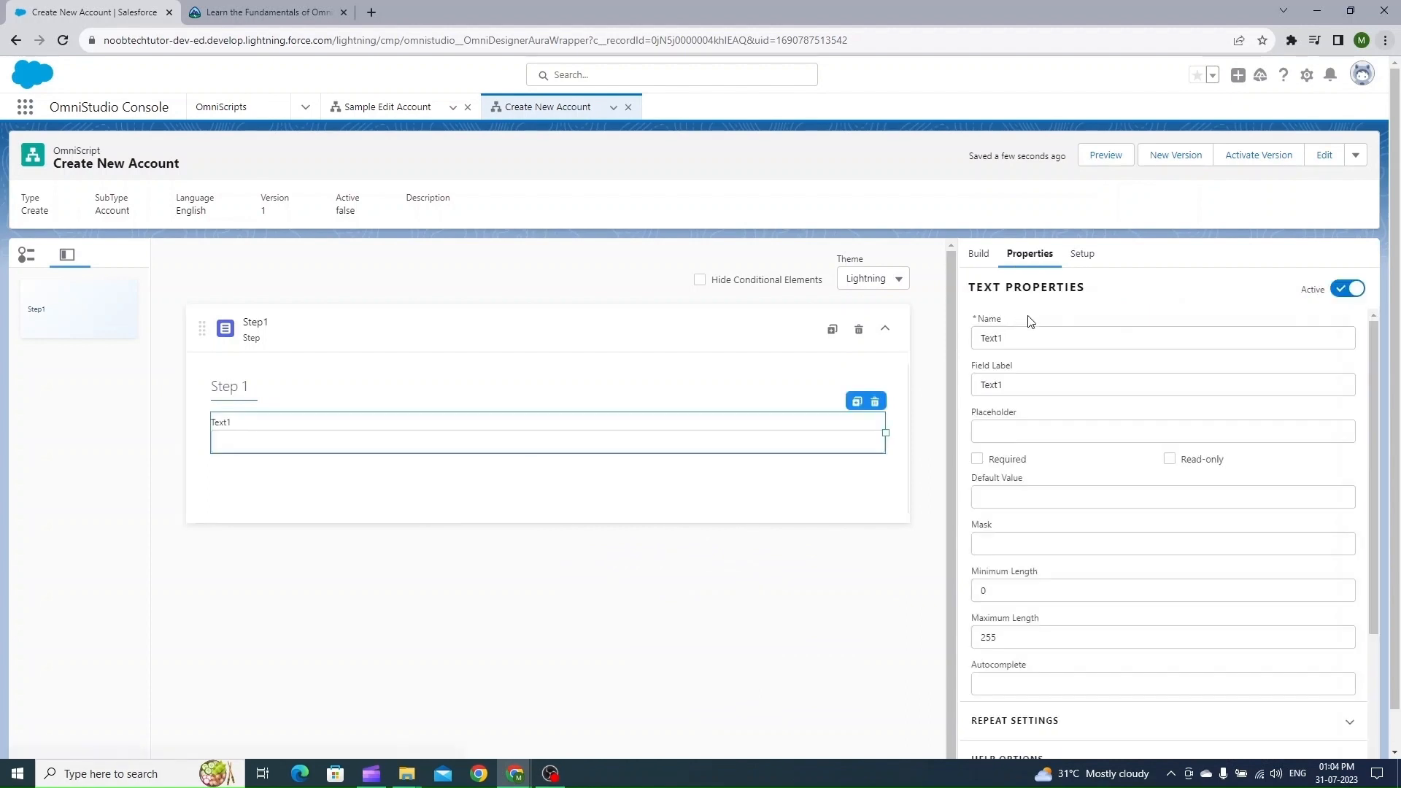
drag(1028, 340, 957, 340)
text(A)
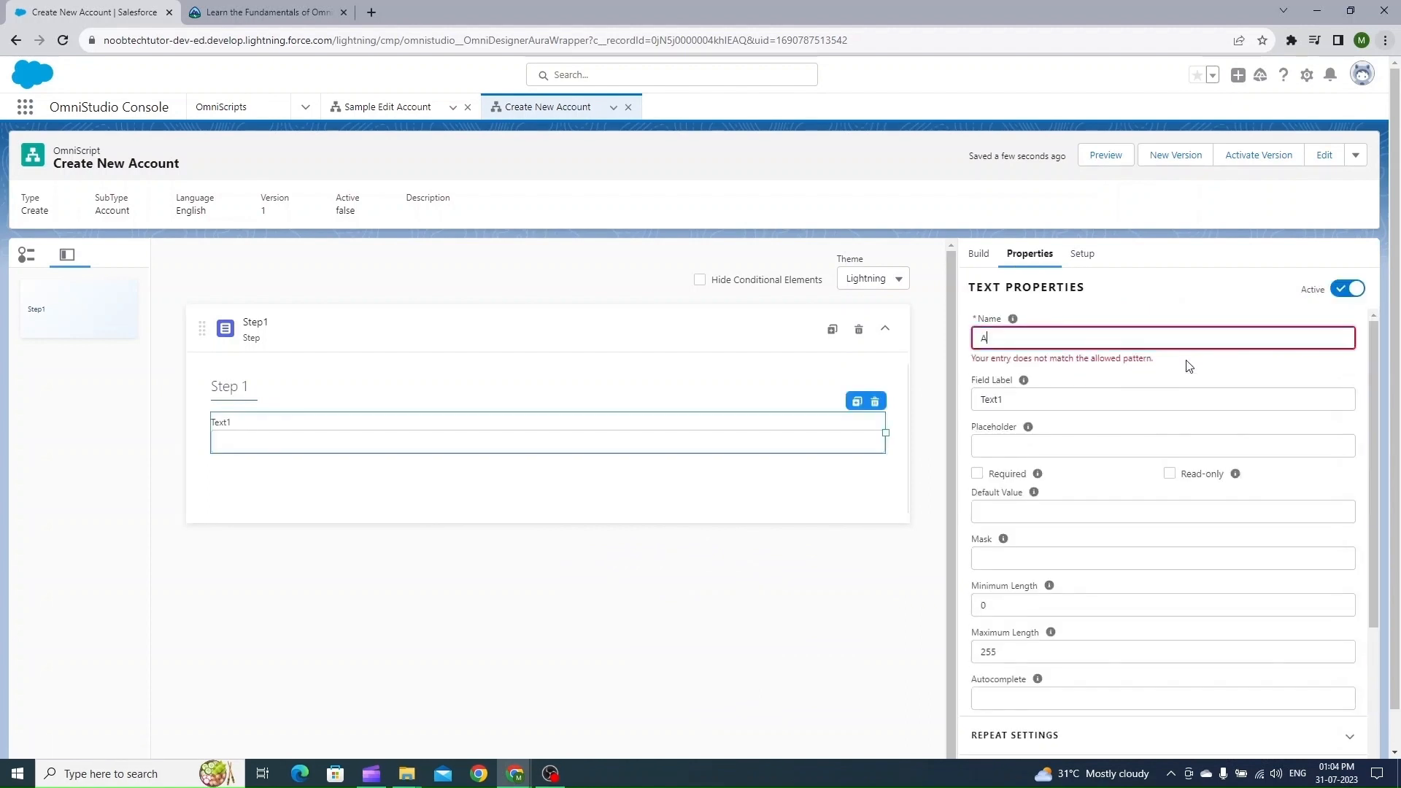
text(ccountName)
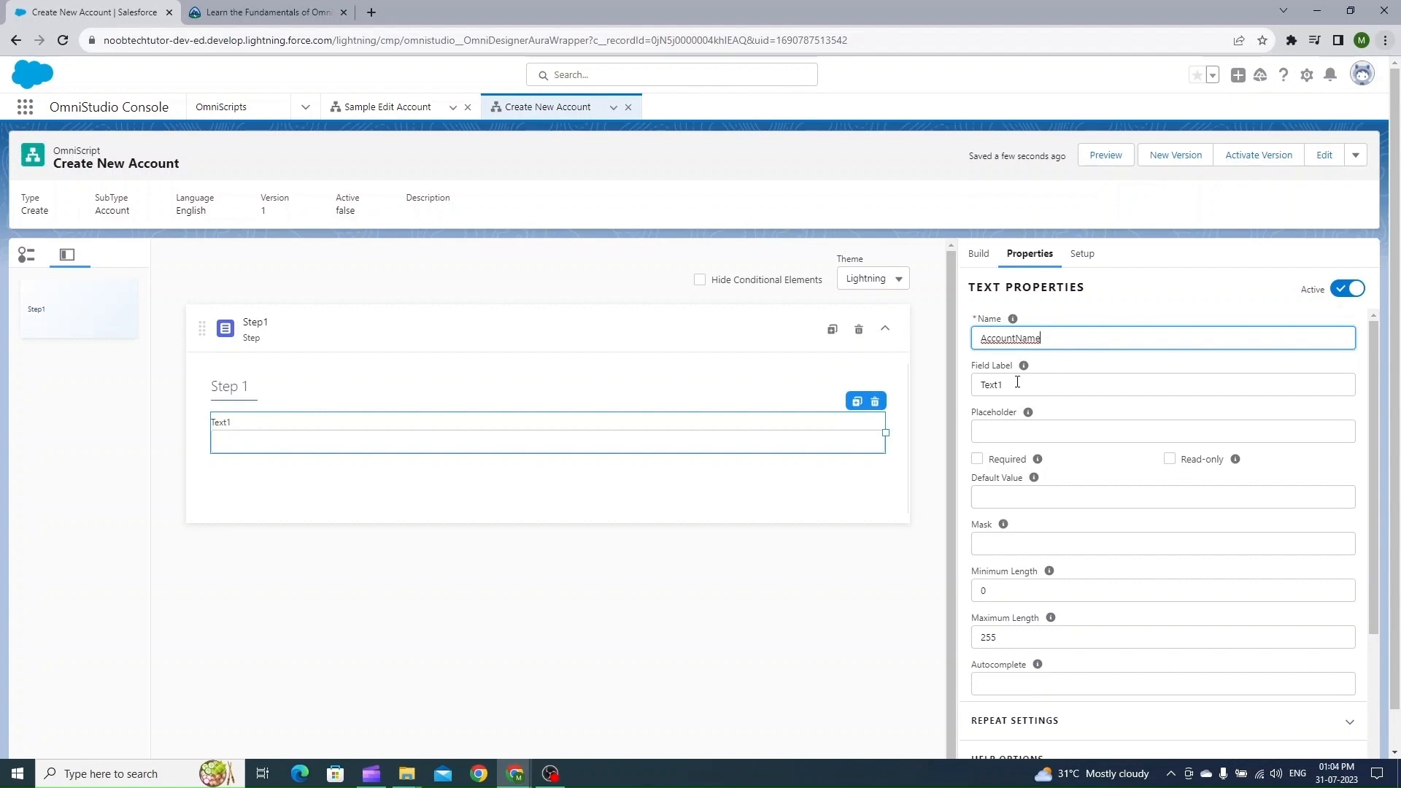
double_click(1017, 383)
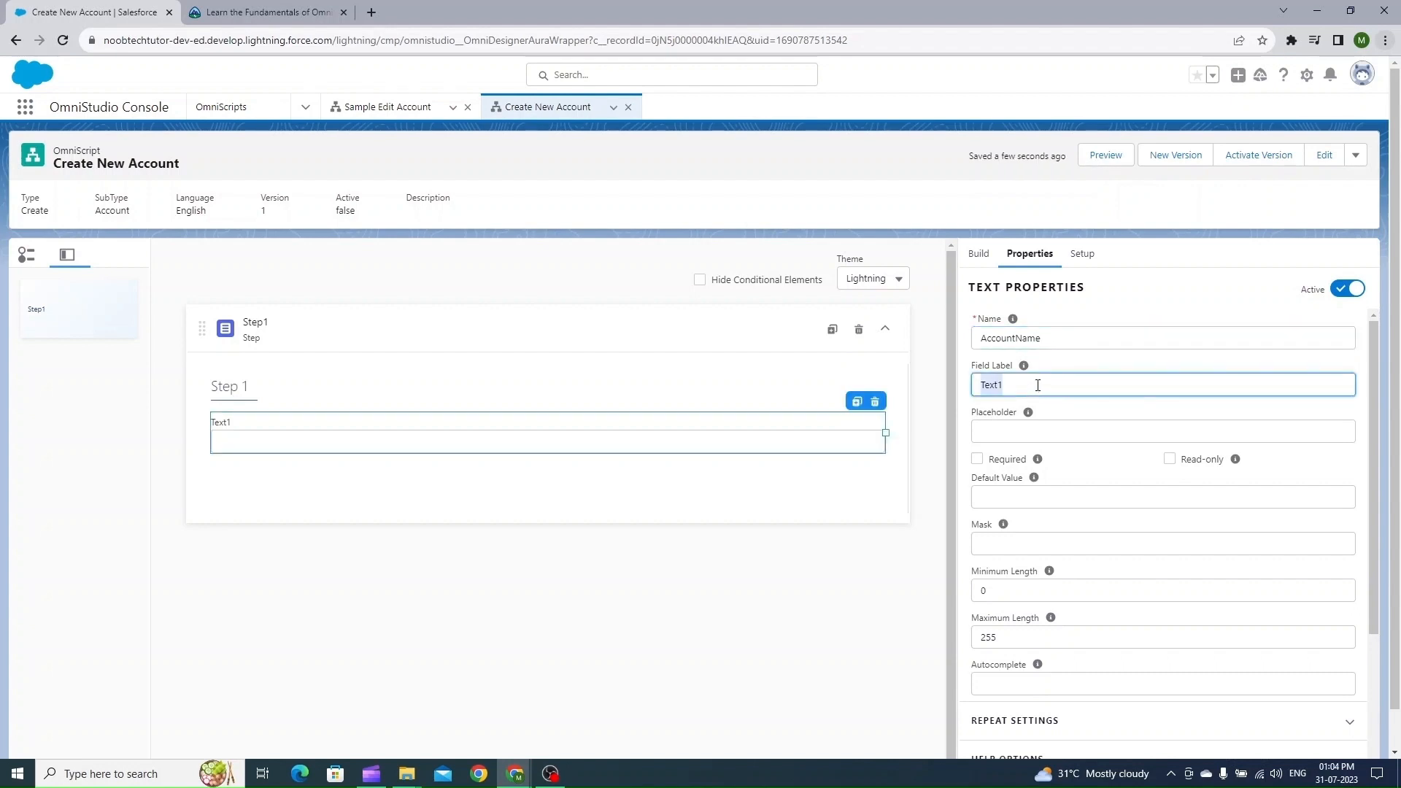
text(Accou)
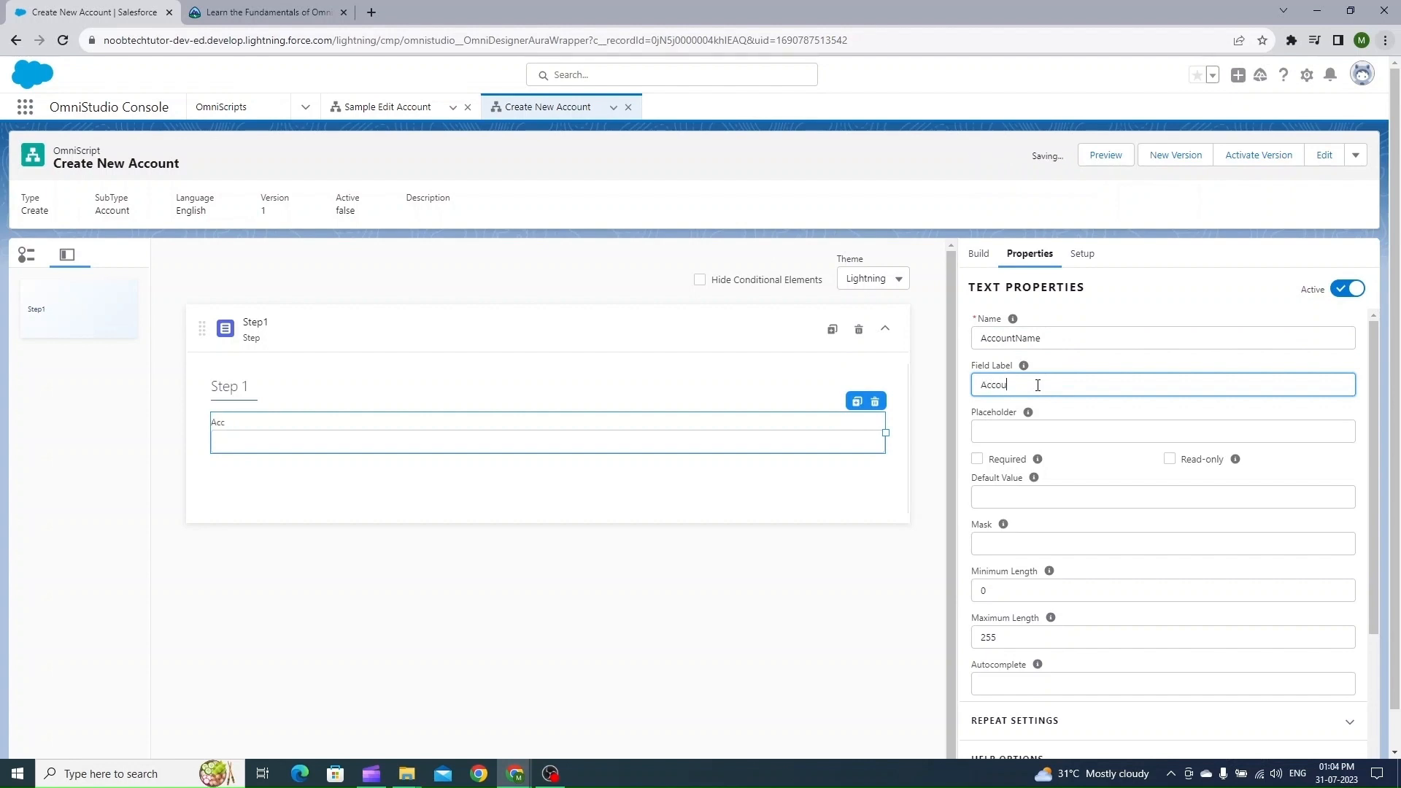
text(nt Name)
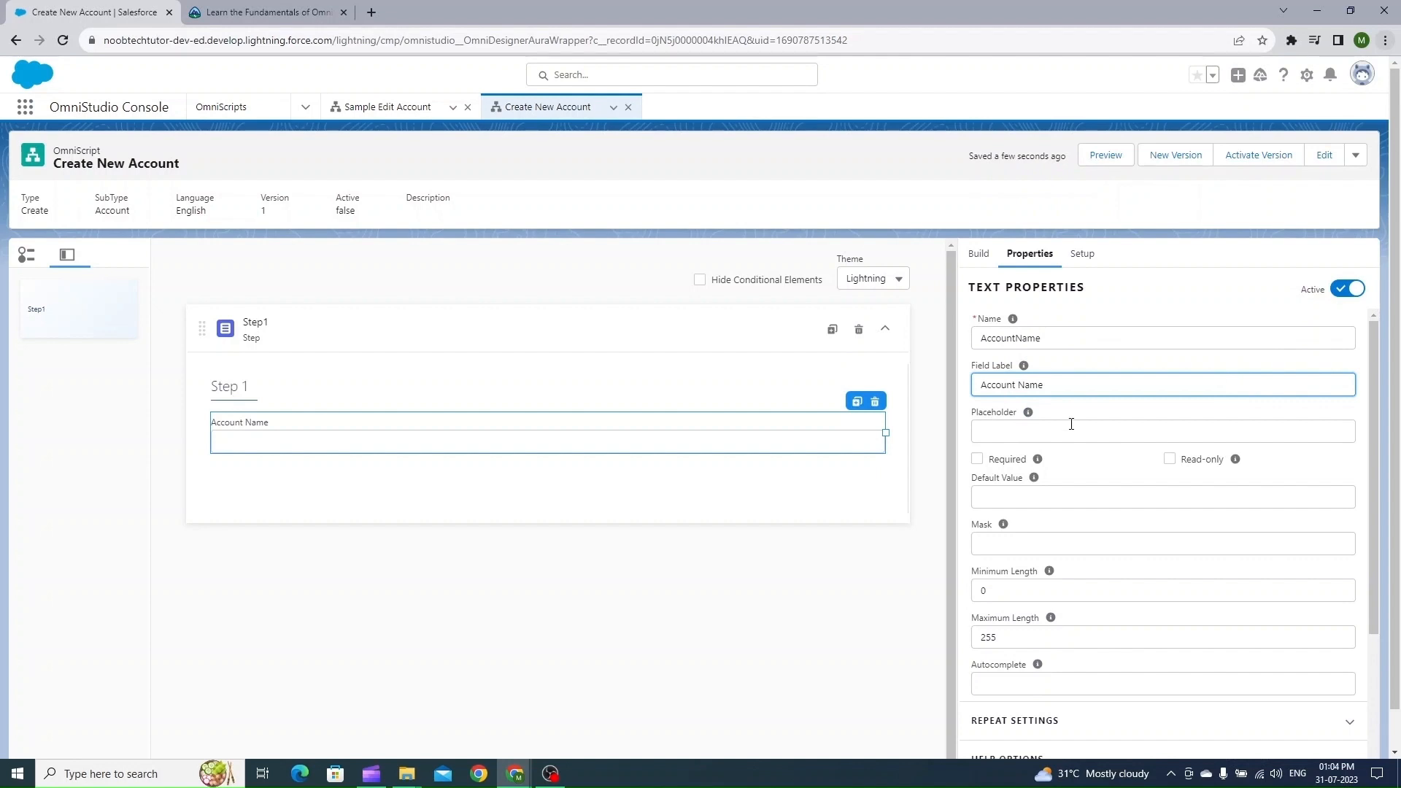
Step: Make the Account Name field required and set its maximum length to 100
click(977, 460)
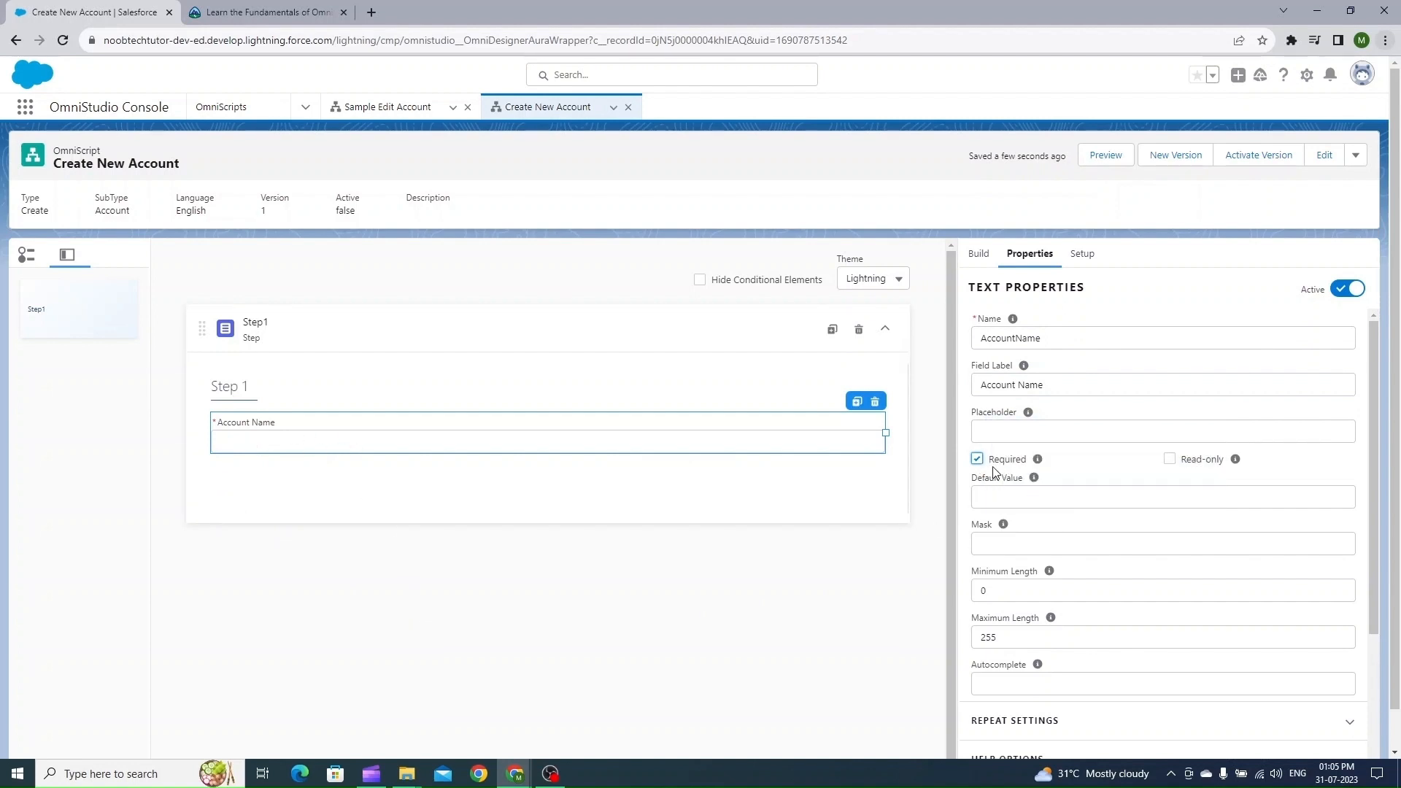
scroll(1101, 463, down, 1)
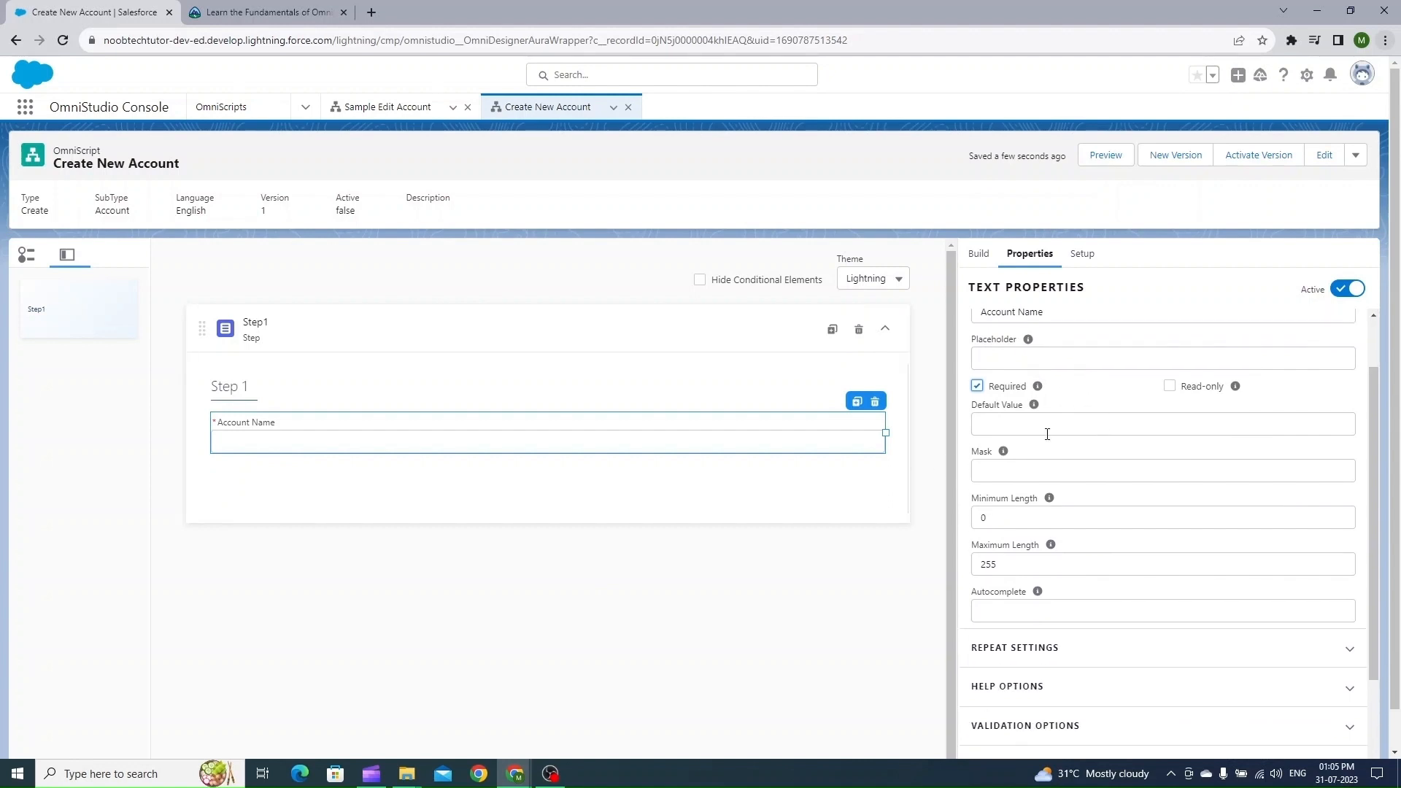
scroll(1047, 434, down, 1)
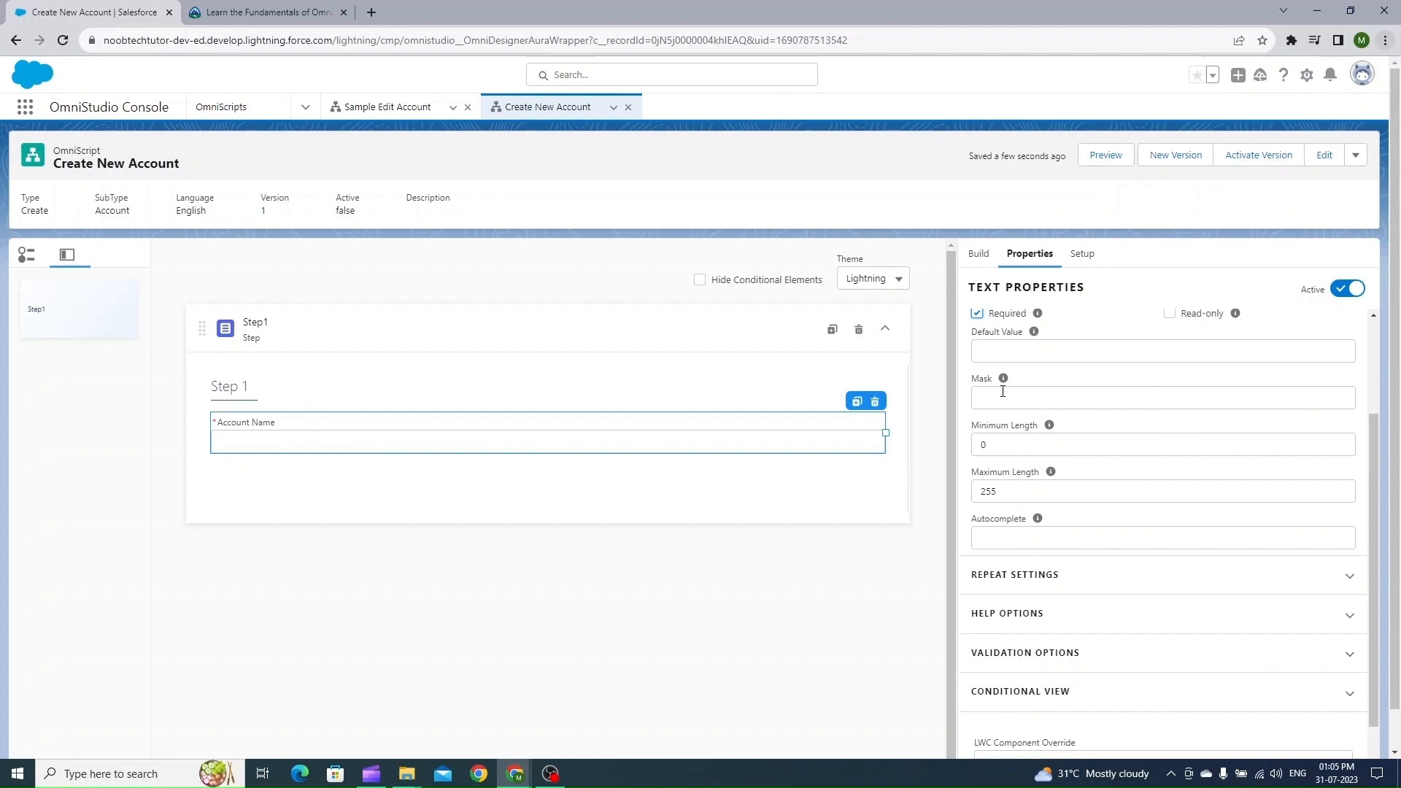
mouse_move(1058, 479)
scroll(1055, 495, down, 1)
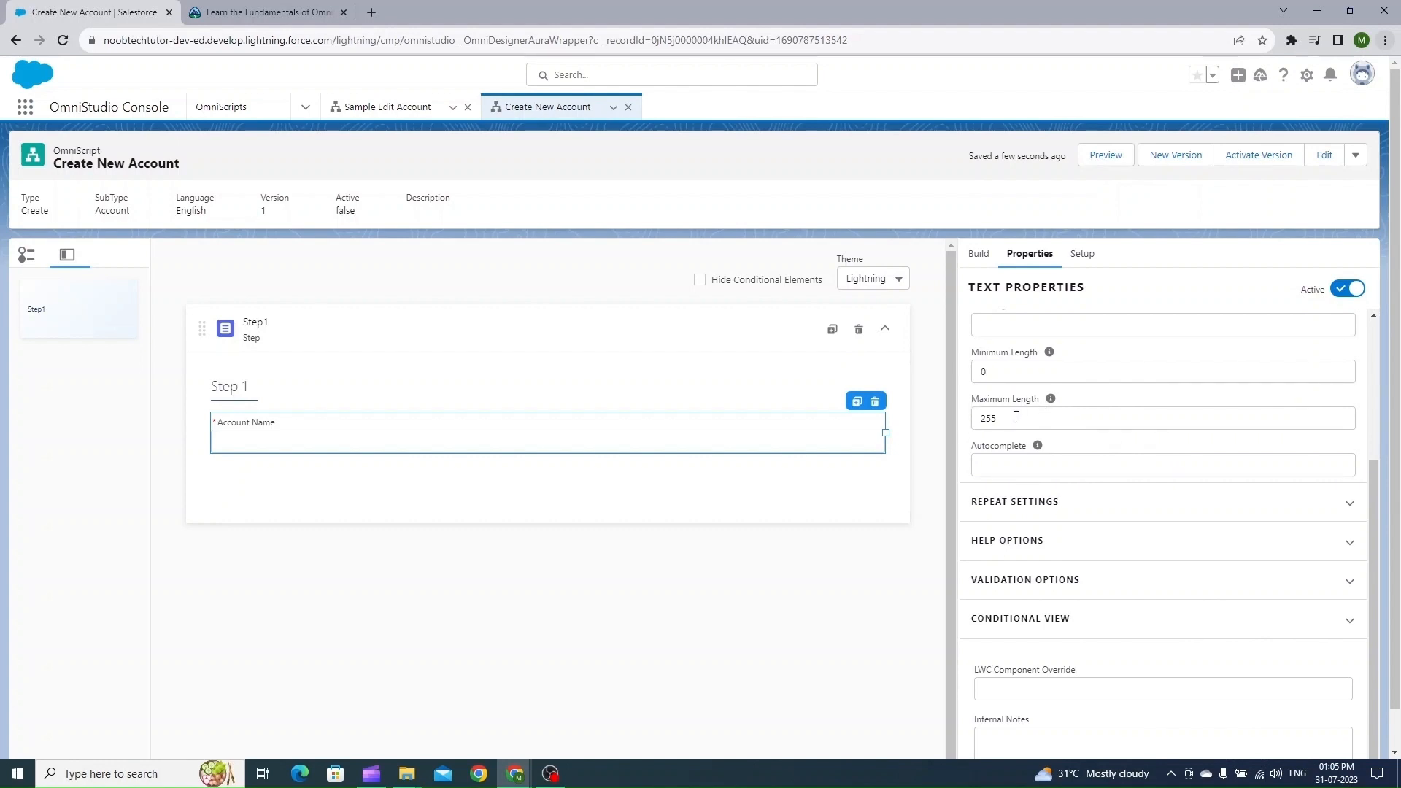
drag(1015, 417, 965, 430)
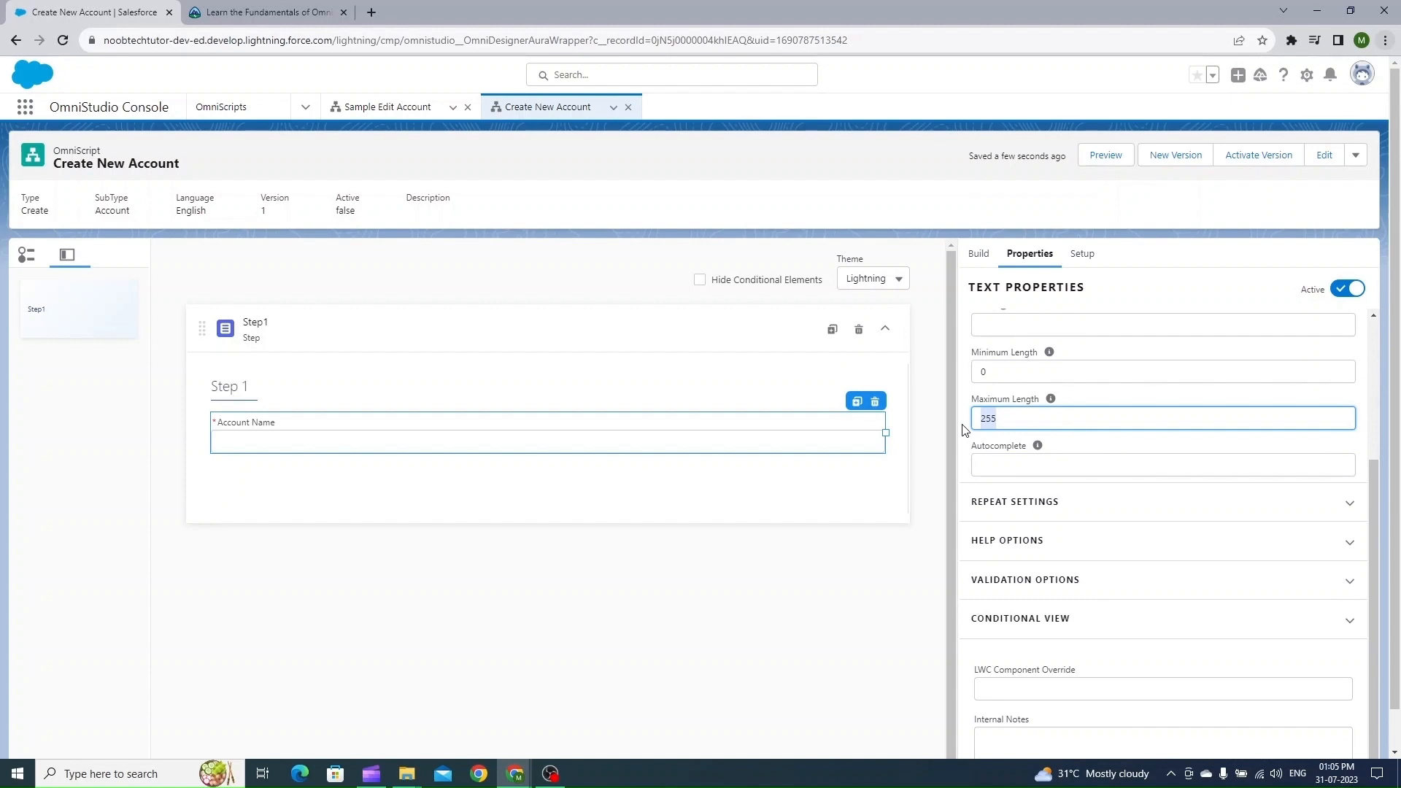
text(100)
click(853, 602)
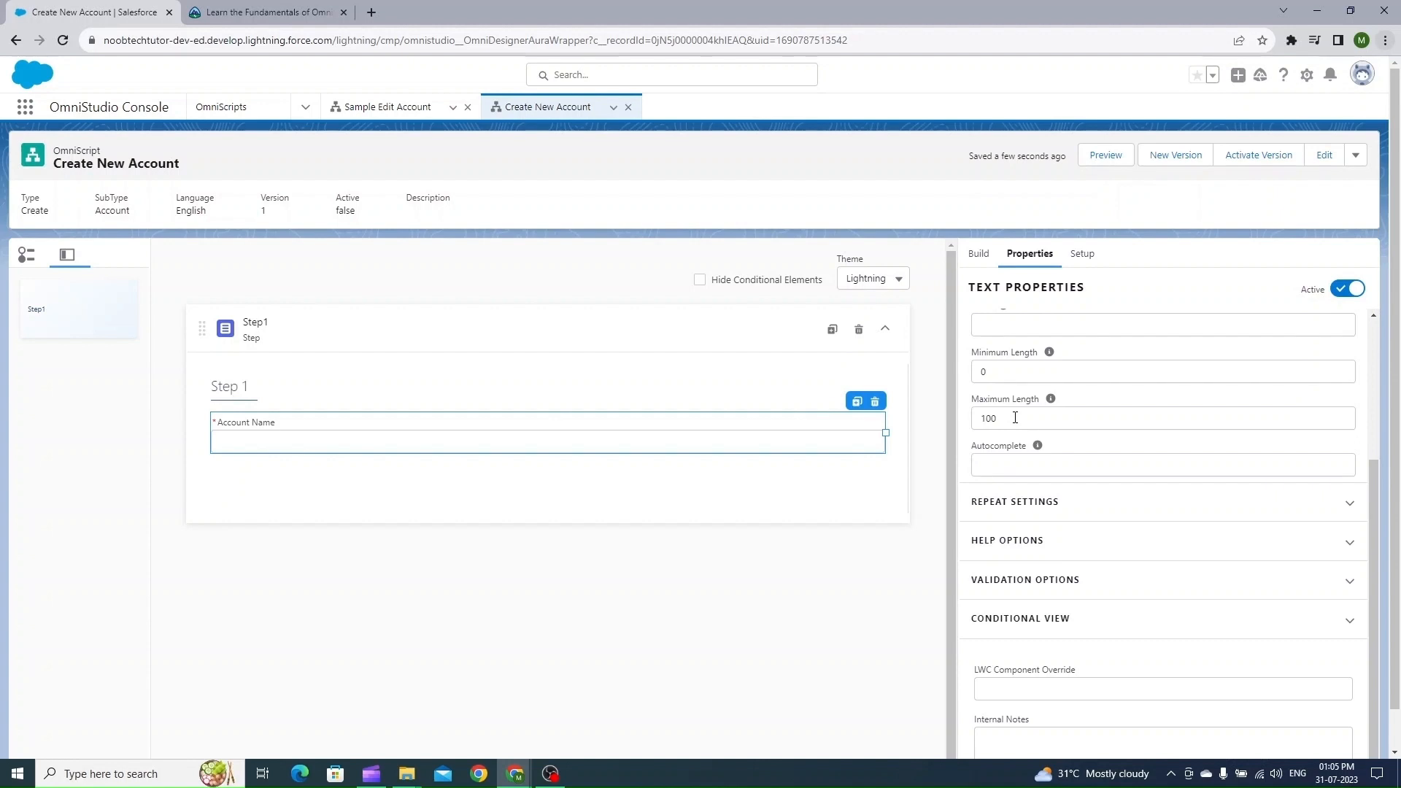
Step: Shrink the Account Name field to half the width of Step1
scroll(1015, 417, down, 3)
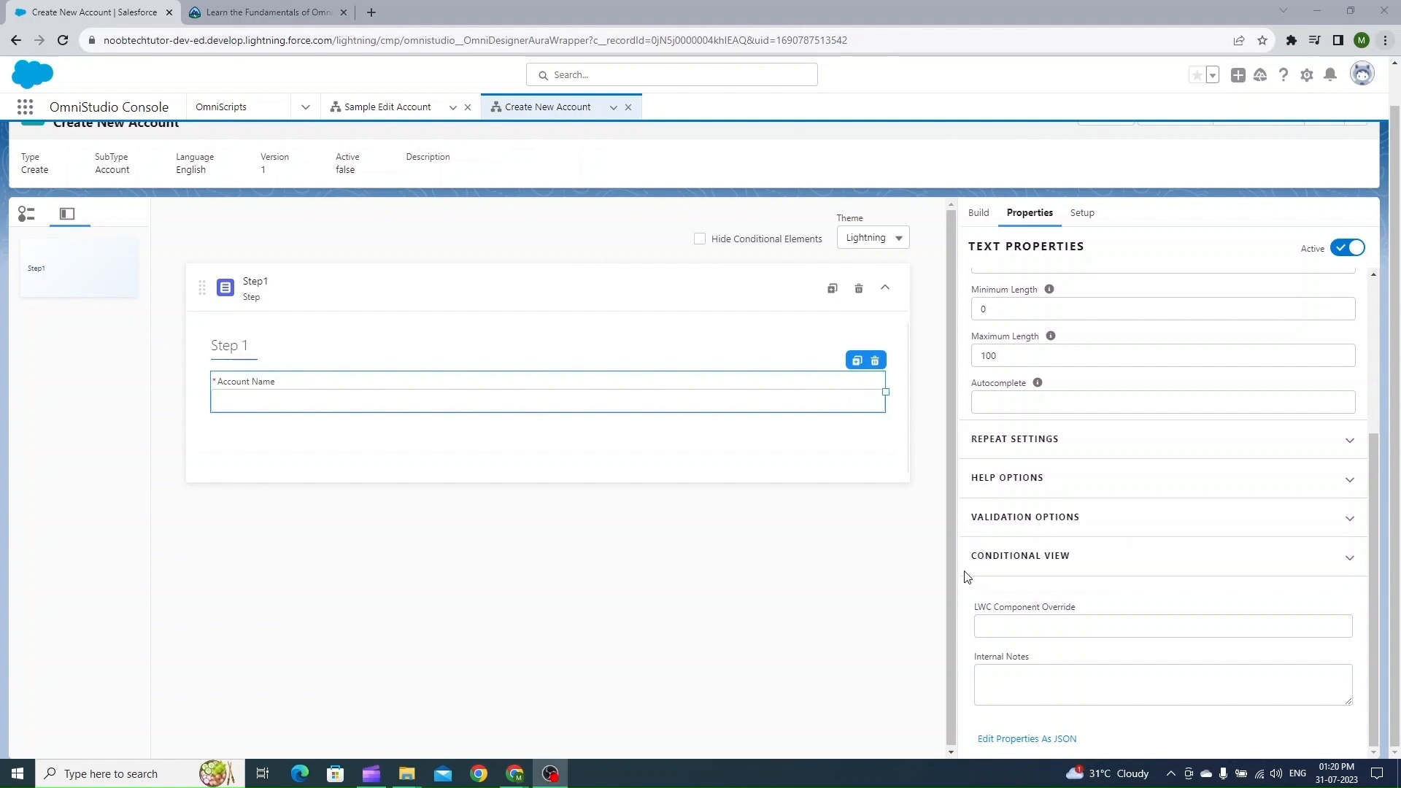
scroll(968, 594, up, 2)
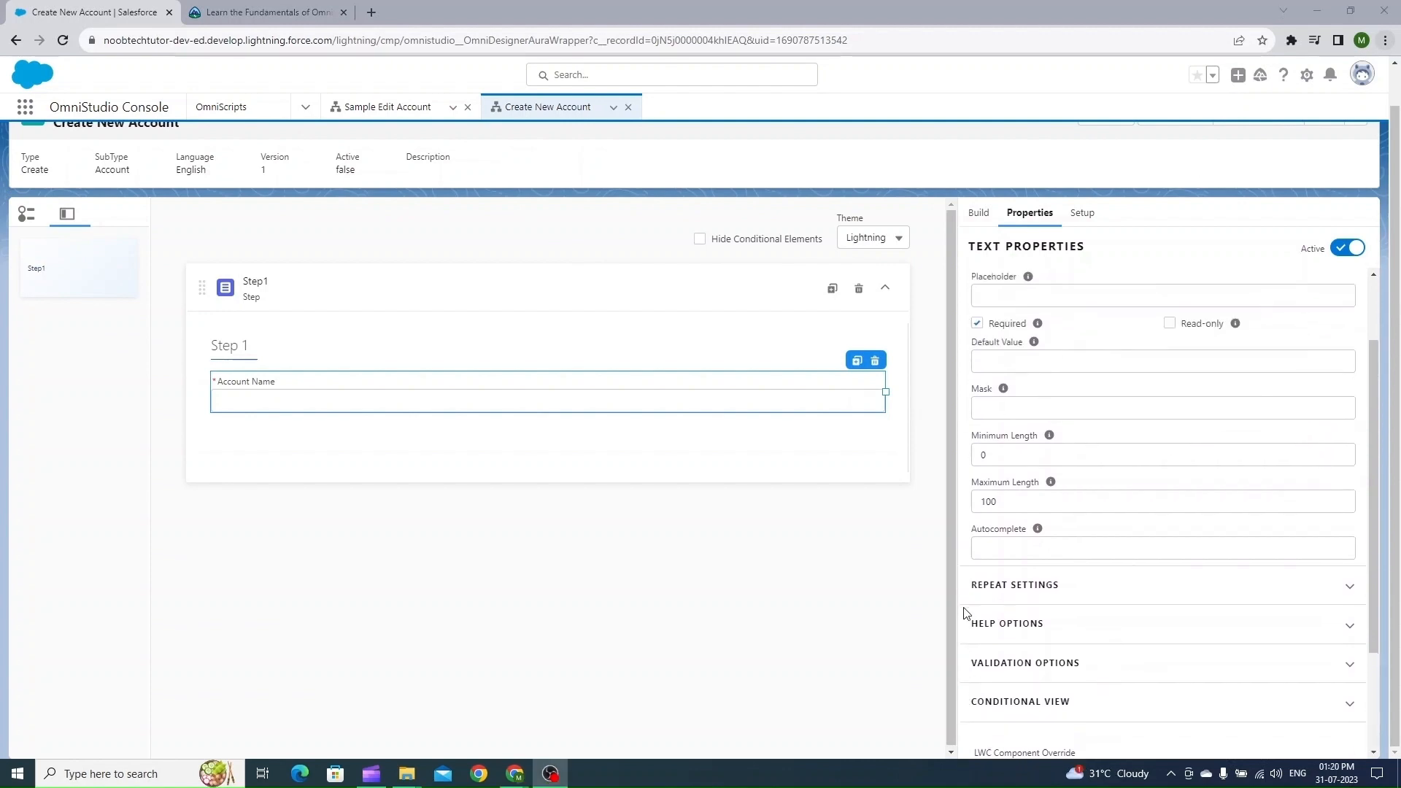
scroll(690, 577, up, 1)
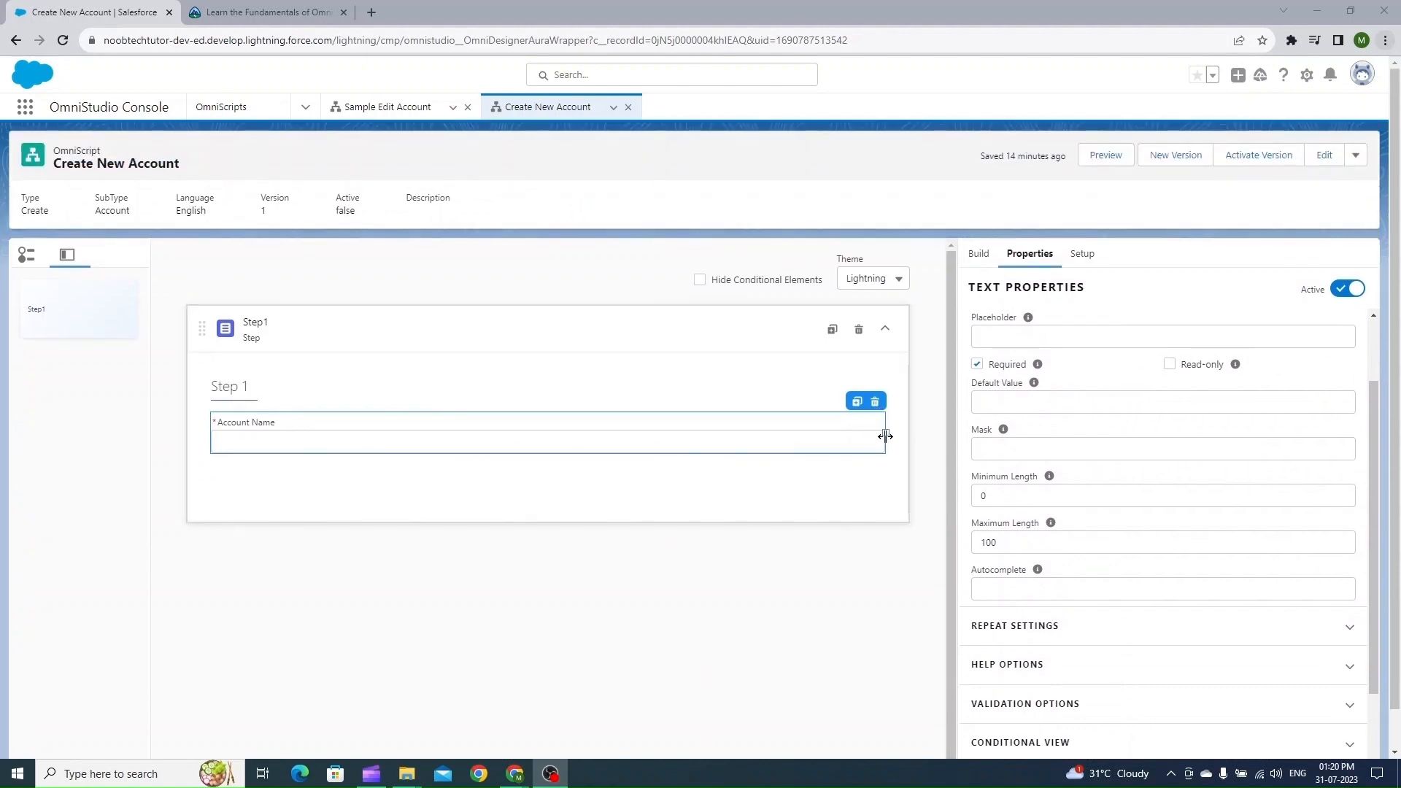
drag(883, 436, 546, 437)
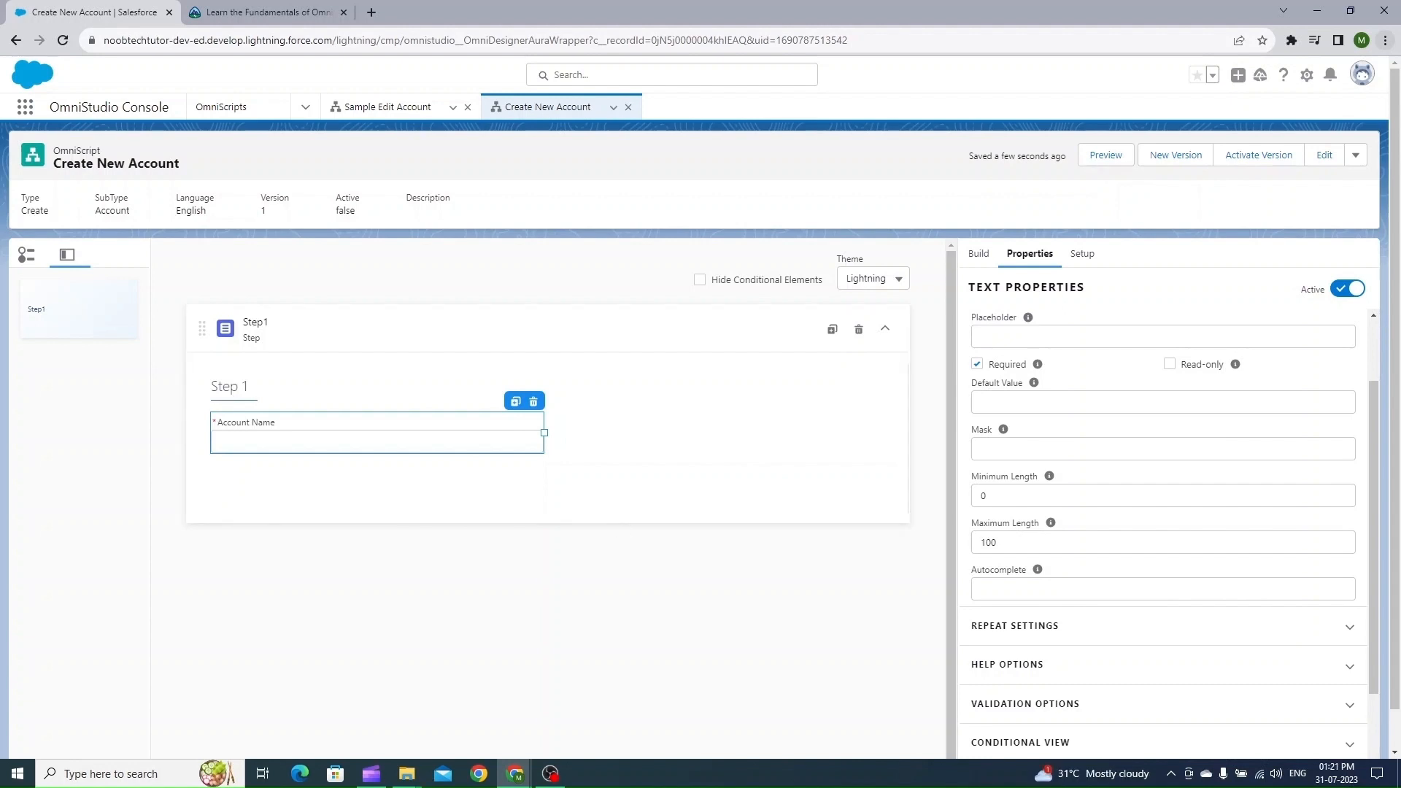
Step: Add a Telephone input beside Account Name in Step1, with both its name and field label set to Phone
click(972, 253)
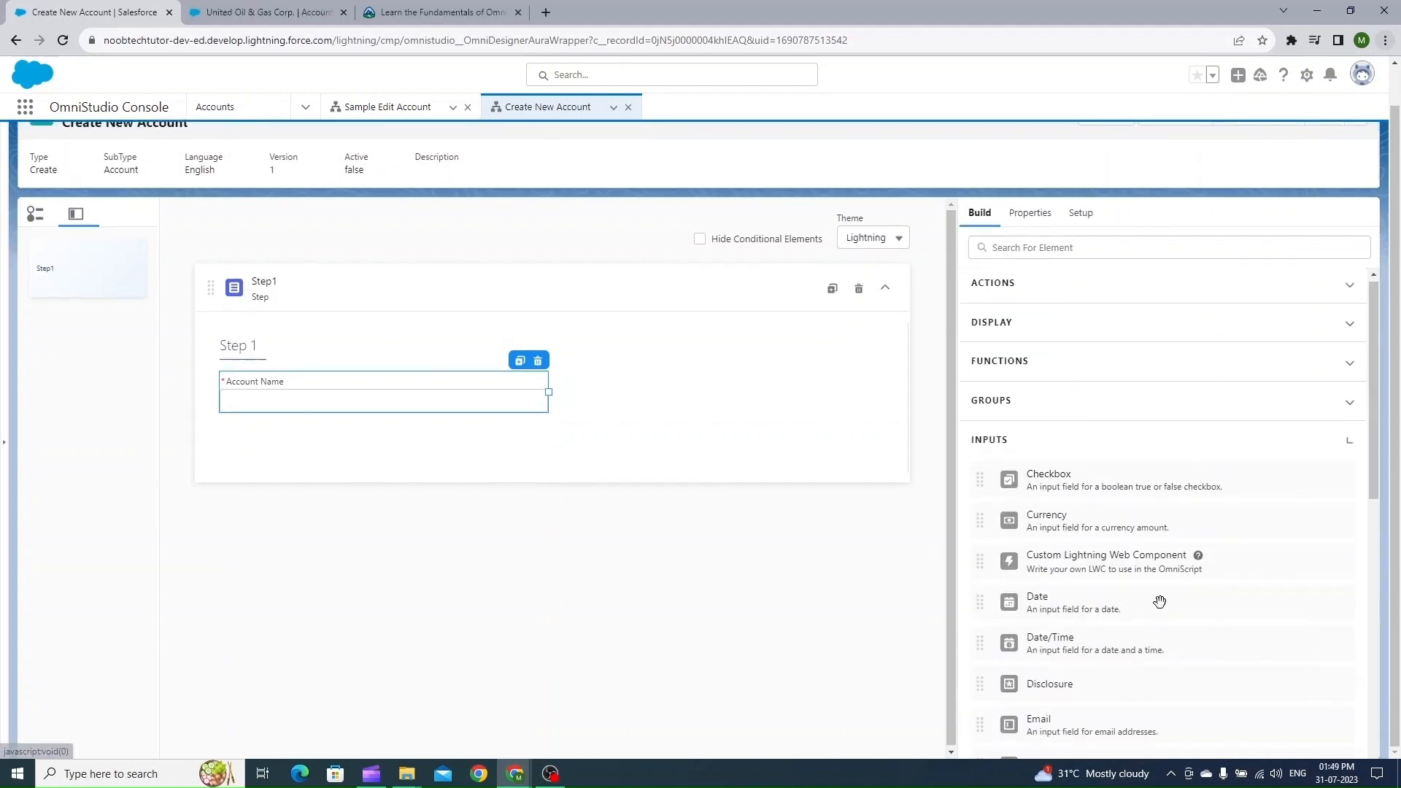
scroll(1167, 547, down, 5)
drag(1029, 547, 886, 392)
double_click(1034, 296)
text(Phone)
double_click(1041, 344)
text(Phone)
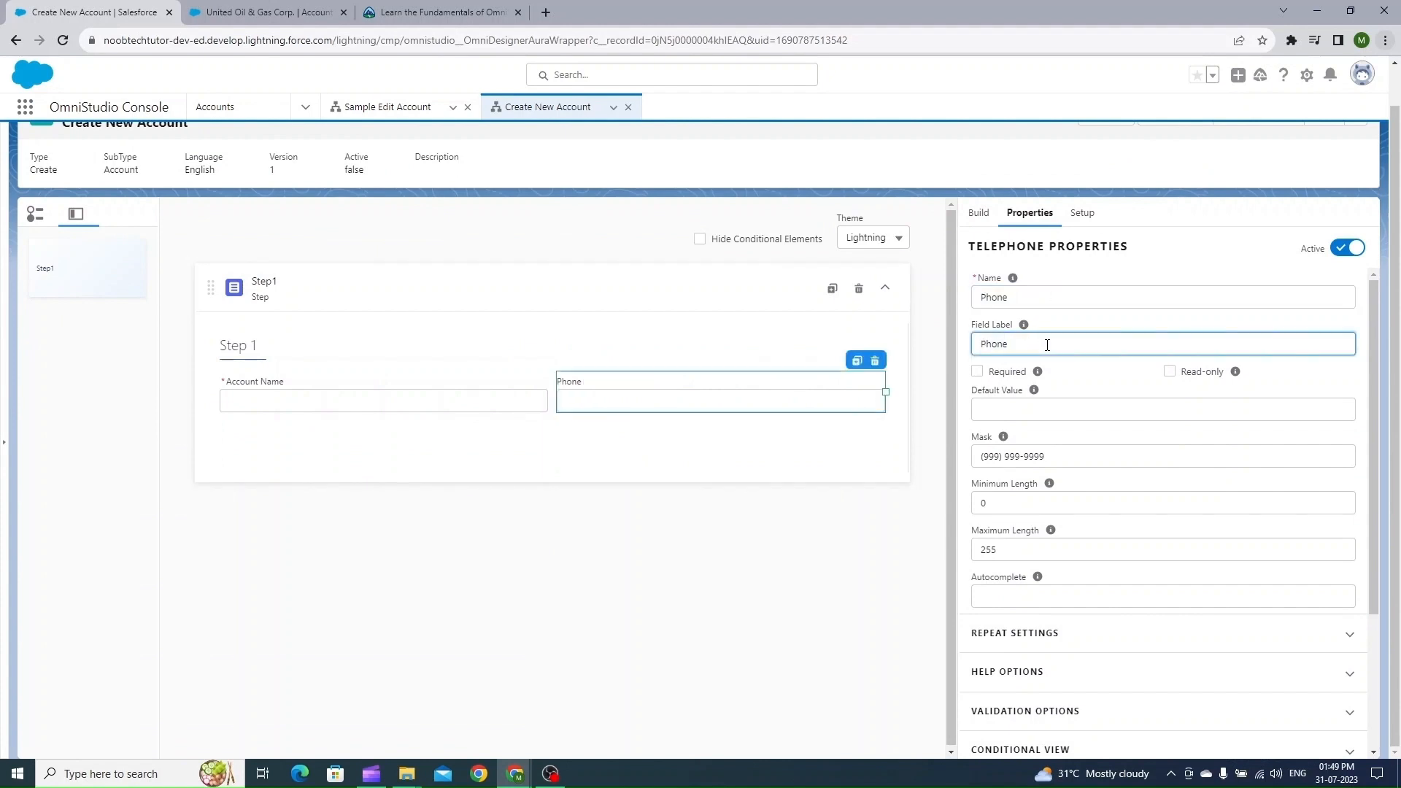
Step: Duplicate the Phone field and set the copy's name and field label to Fax
scroll(1049, 366, down, 1)
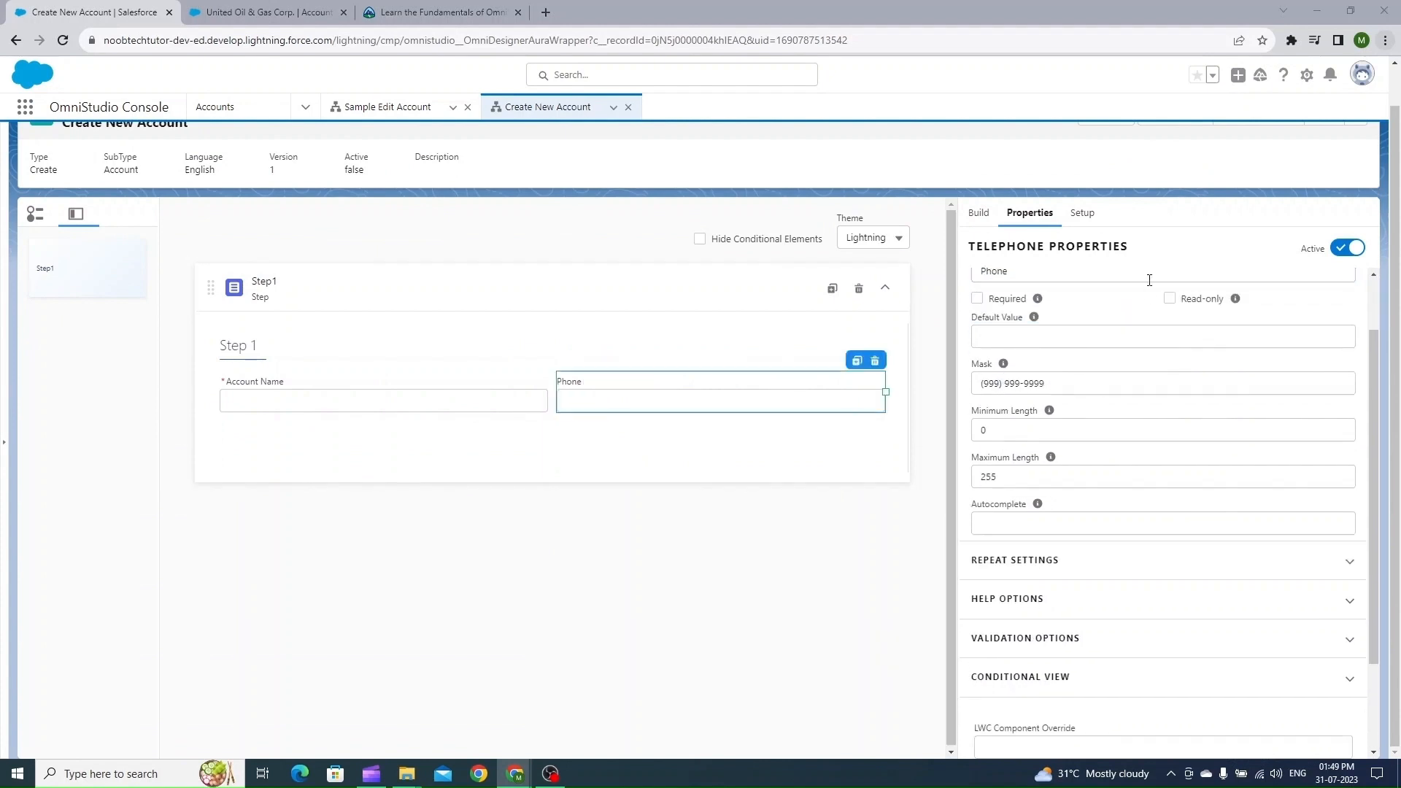
click(857, 361)
click(378, 444)
double_click(1017, 298)
text(Fax)
double_click(1017, 343)
text(Fax)
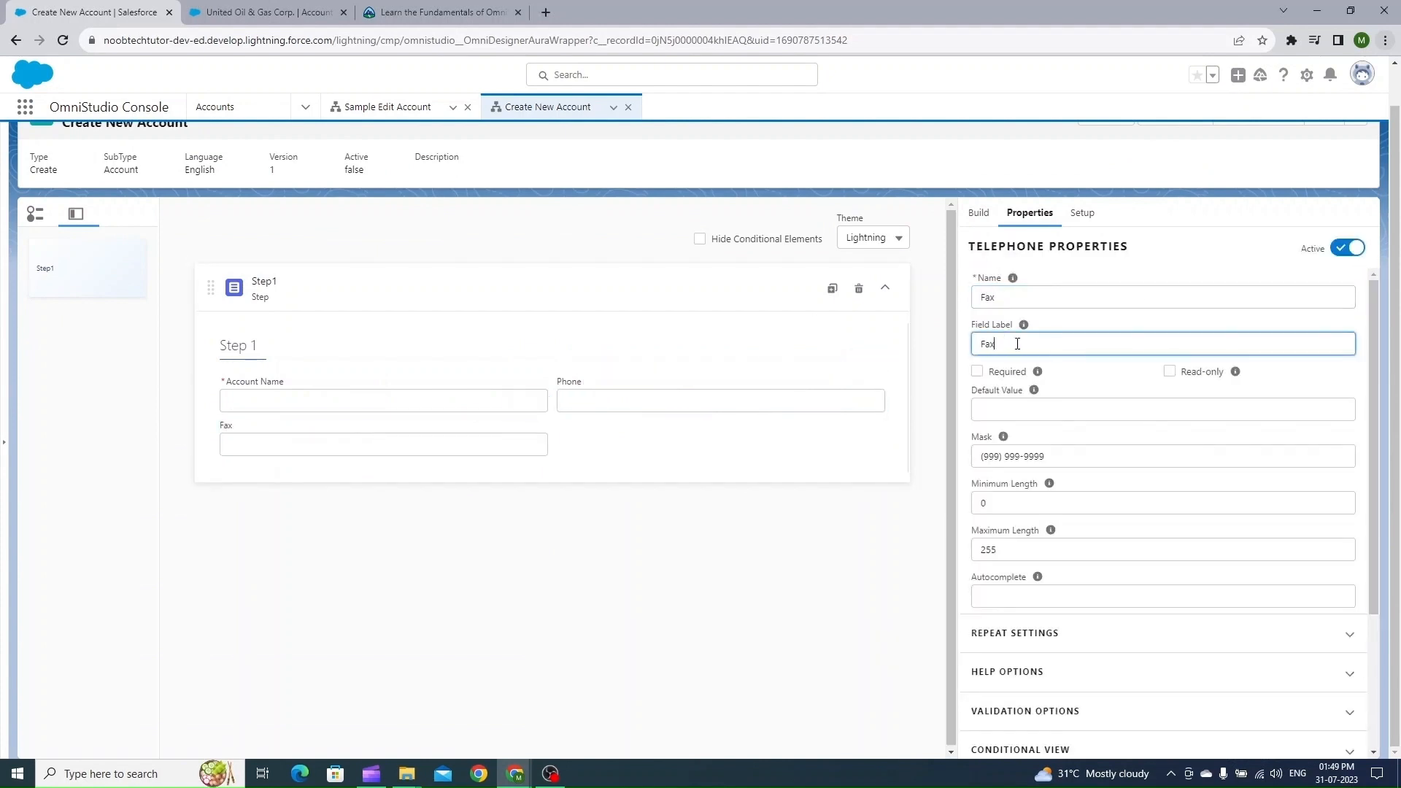
click(828, 566)
Step: Add a URL input with name and label Website to Step1, and resize it to half width beside Fax
click(978, 213)
scroll(1088, 642, down, 5)
drag(1048, 692, 648, 432)
double_click(1044, 298)
text(Website)
double_click(1043, 344)
text(Website)
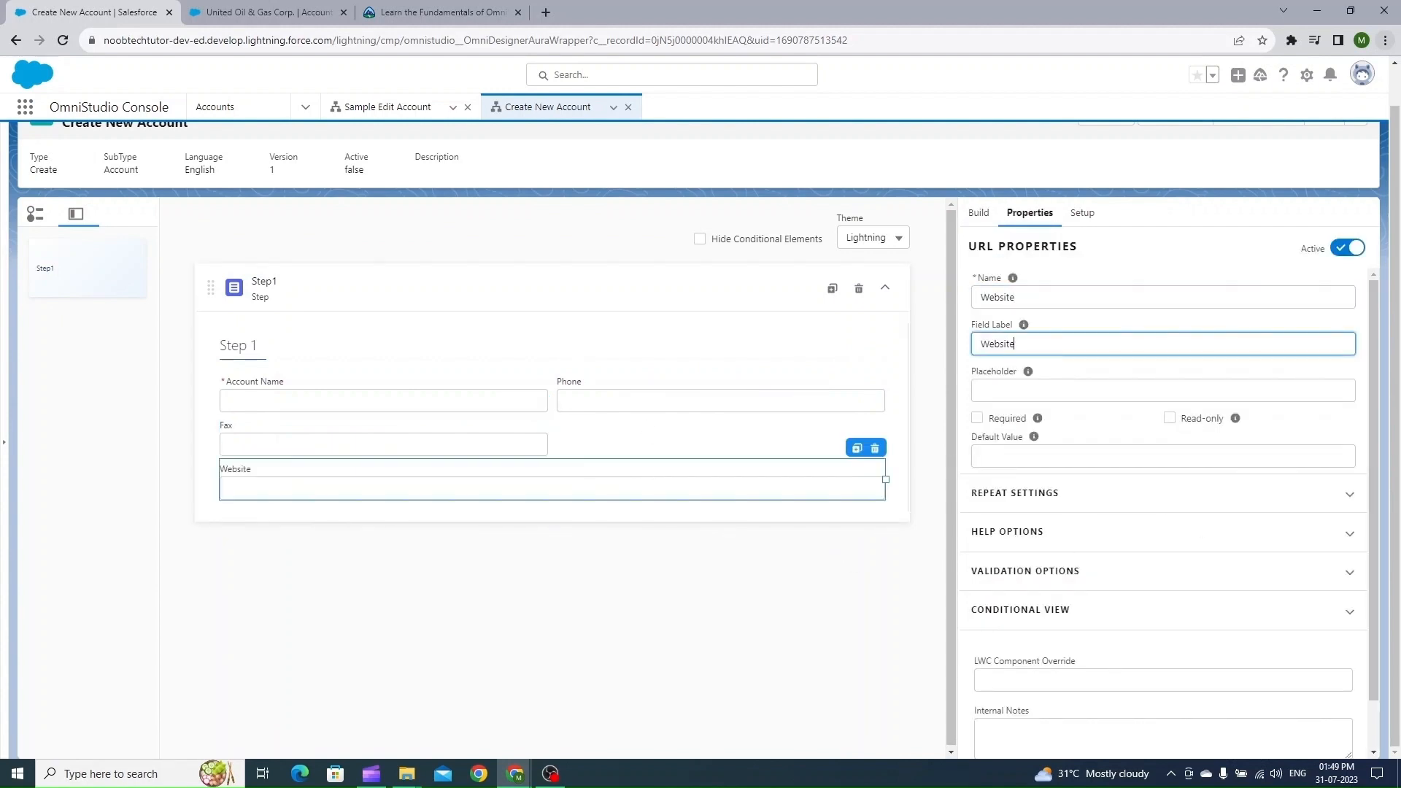
drag(886, 480, 904, 430)
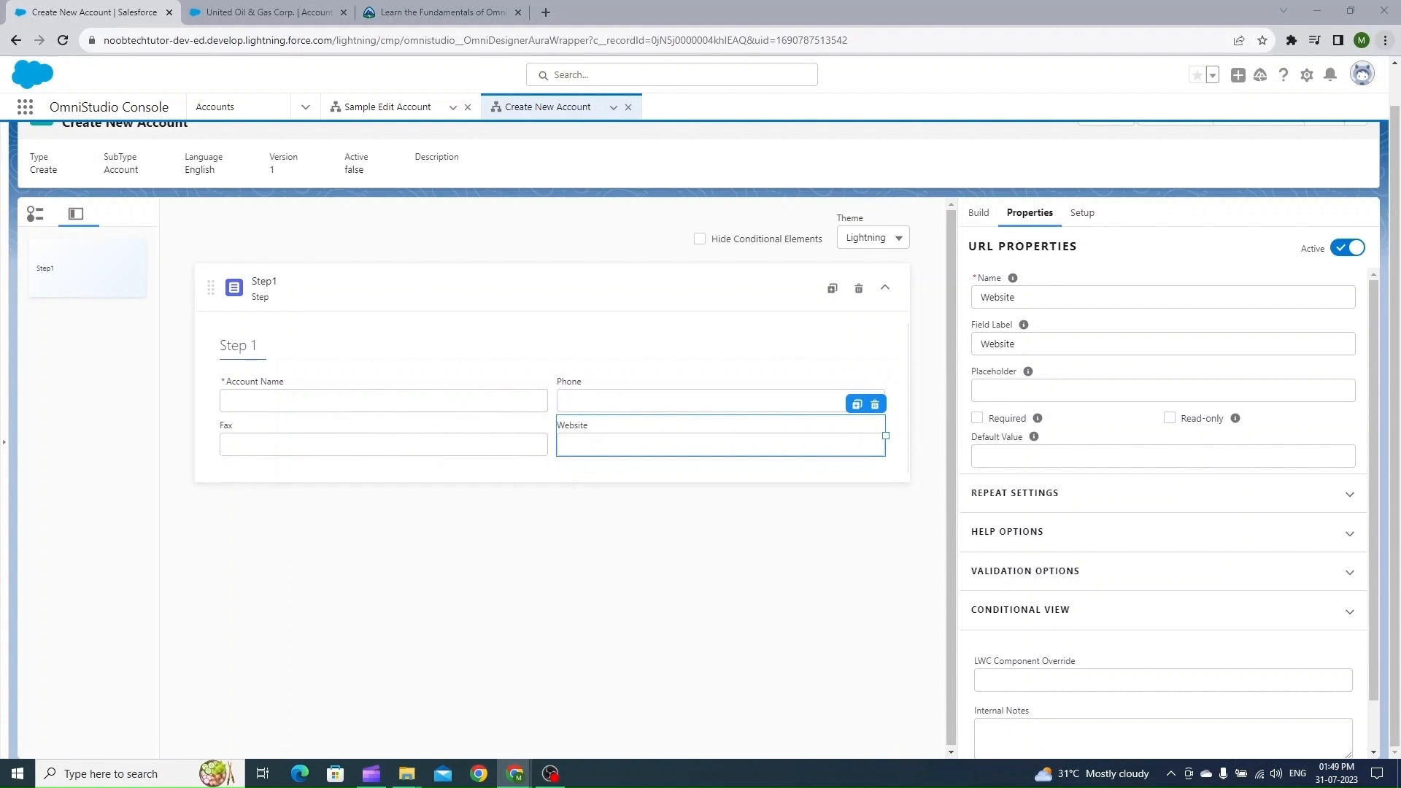
Step: Add a half-width Currency input below Fax in Step1, with both its name and field label set to Annual Revenue
click(978, 213)
scroll(1058, 532, up, 5)
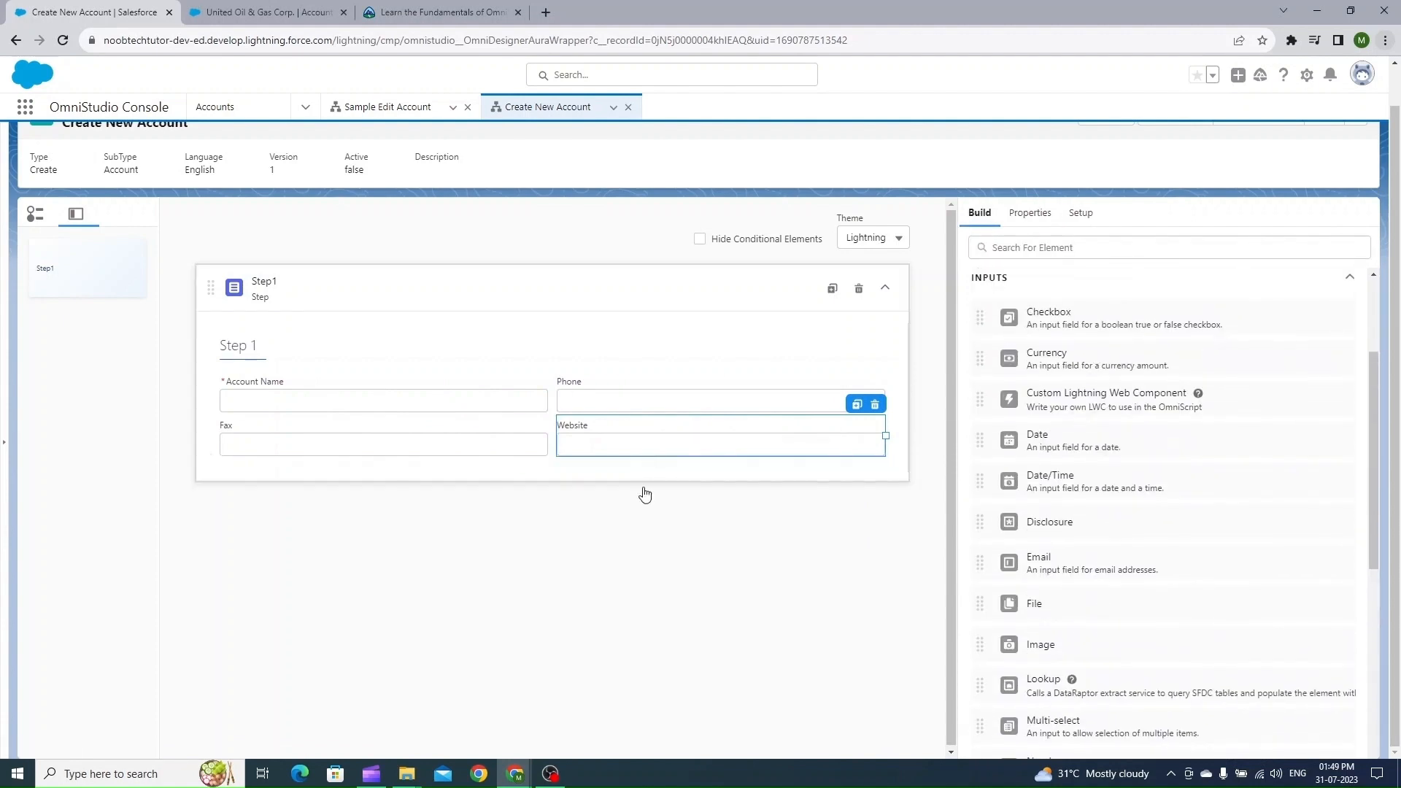
drag(644, 494, 643, 483)
drag(885, 479, 538, 477)
double_click(1068, 298)
text(Annual Revenue)
click(1047, 346)
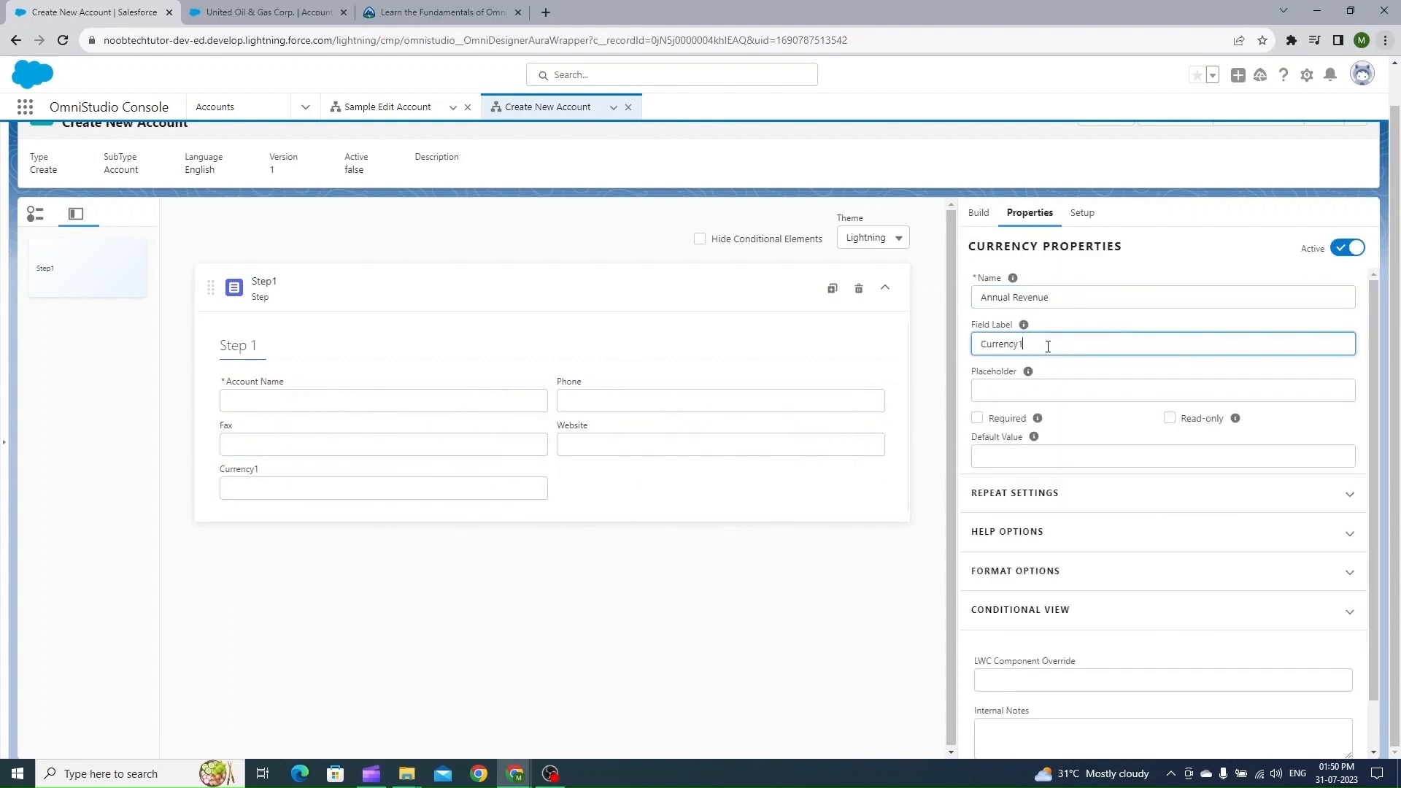
key(ctrl+a)
text(Annual Revenue)
click(1102, 296)
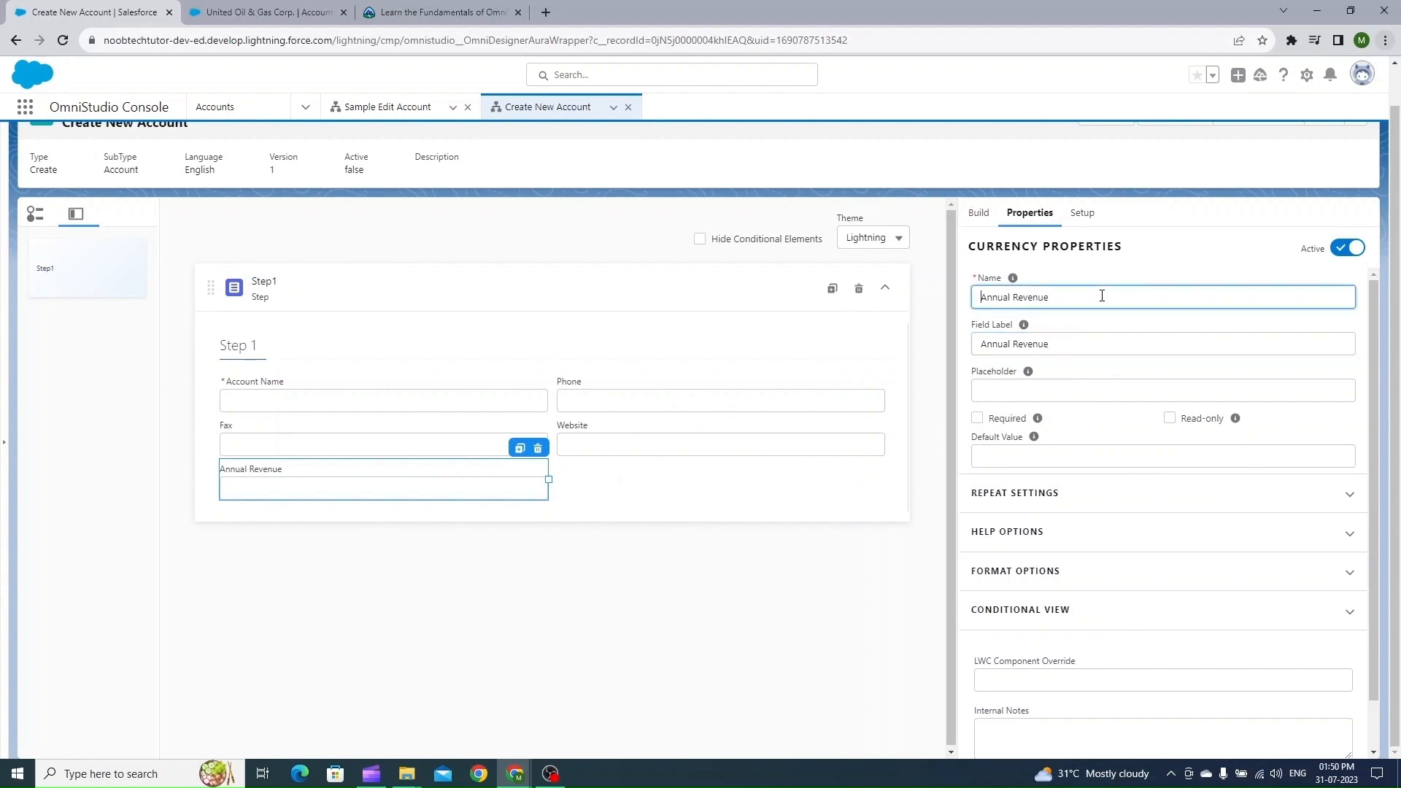
Step: Add a half-width Number input beside Annual Revenue in Step1, with both its name and field label set to Employees
click(979, 212)
scroll(1145, 525, down, 2)
drag(1045, 475, 633, 519)
drag(886, 524, 889, 462)
double_click(1038, 296)
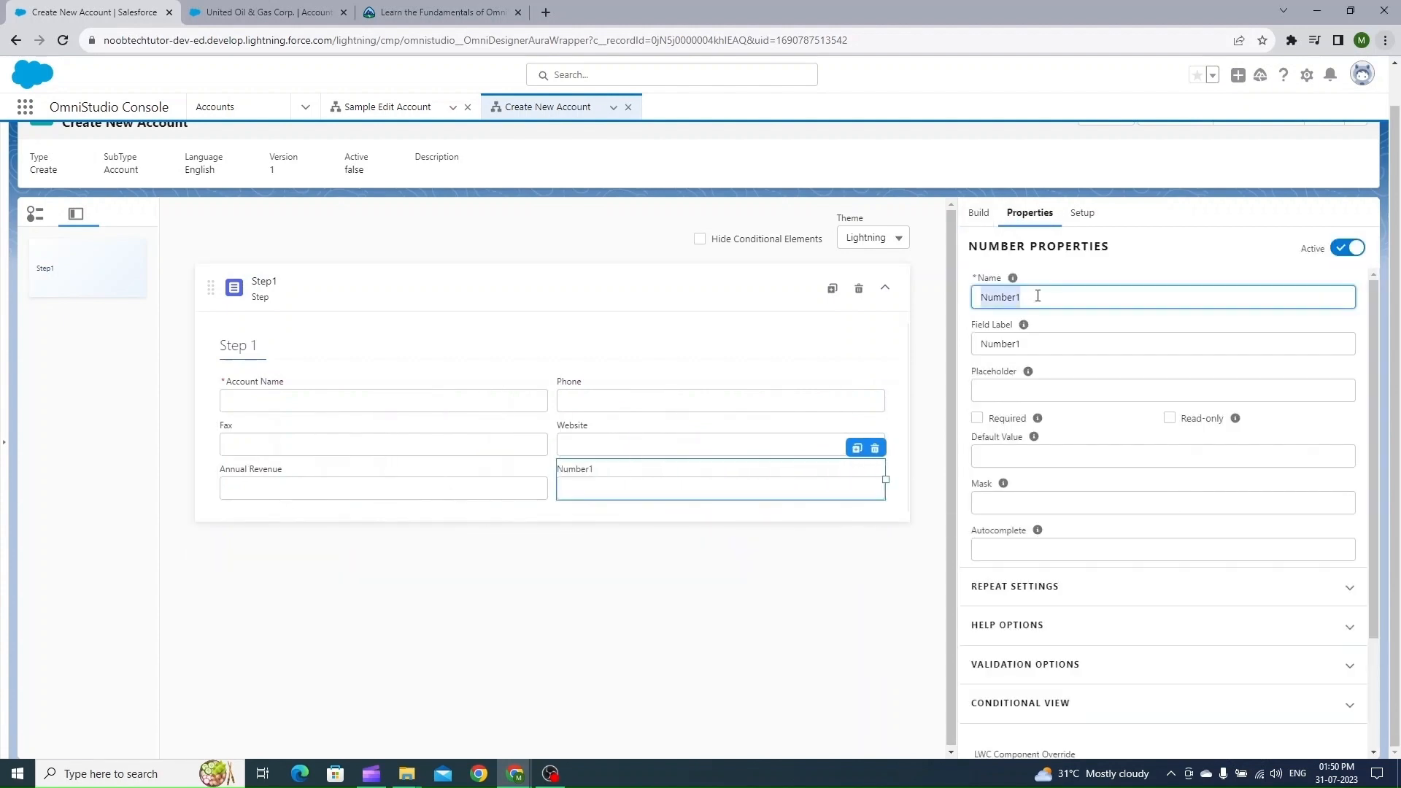
text(Employees)
click(1131, 349)
key(ctrl+a)
text(Employees)
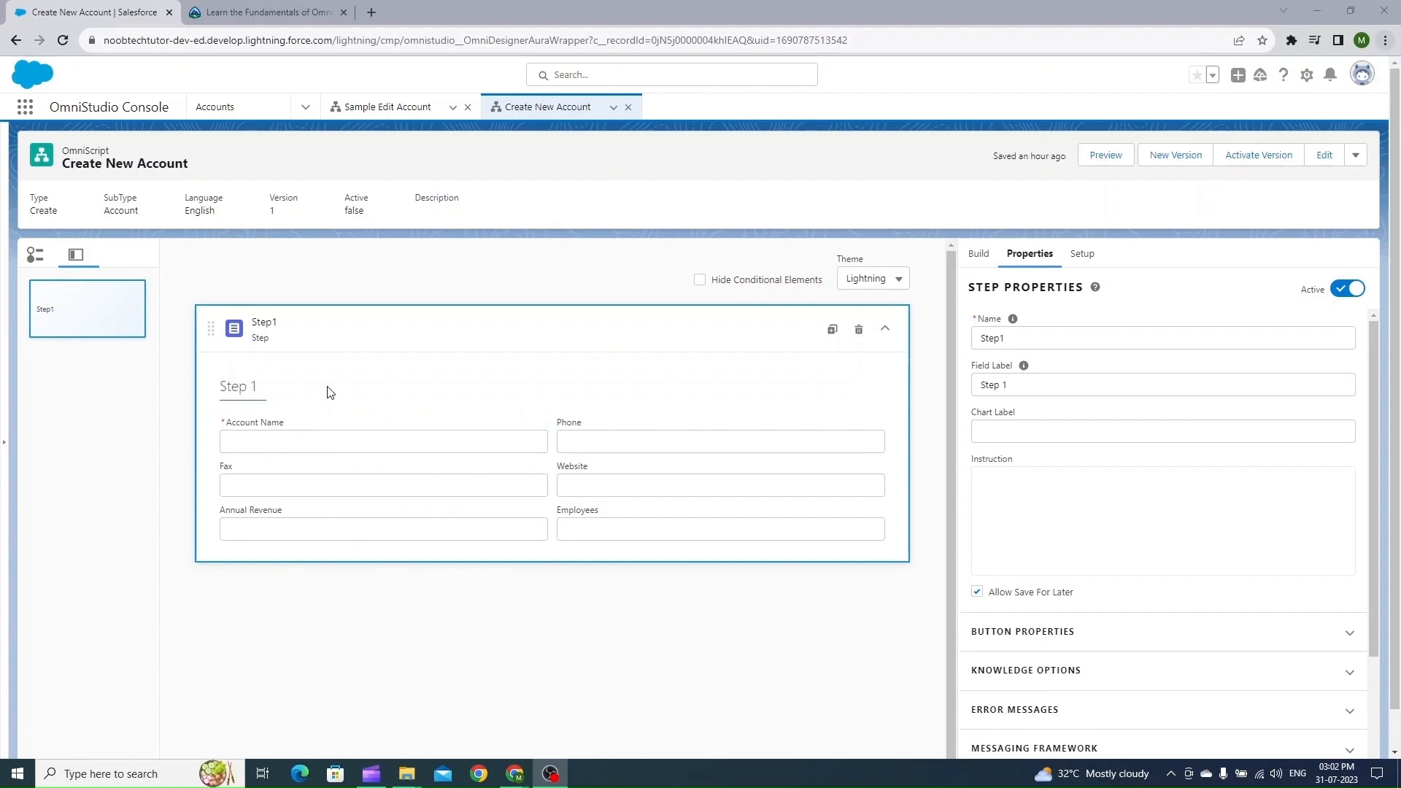
Step: Set both the name and the field label of the Step1 element to Account
click(625, 333)
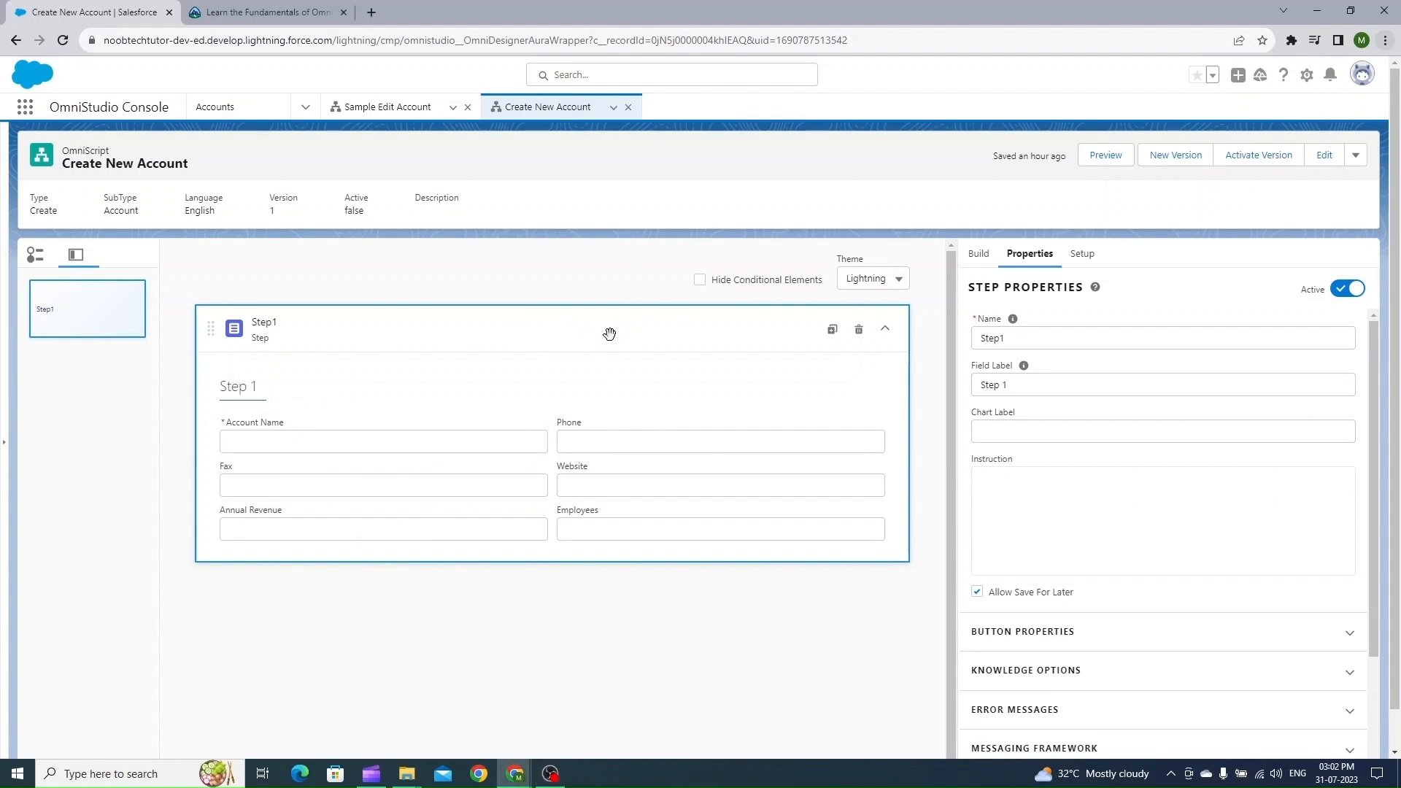
double_click(1019, 337)
text(Account)
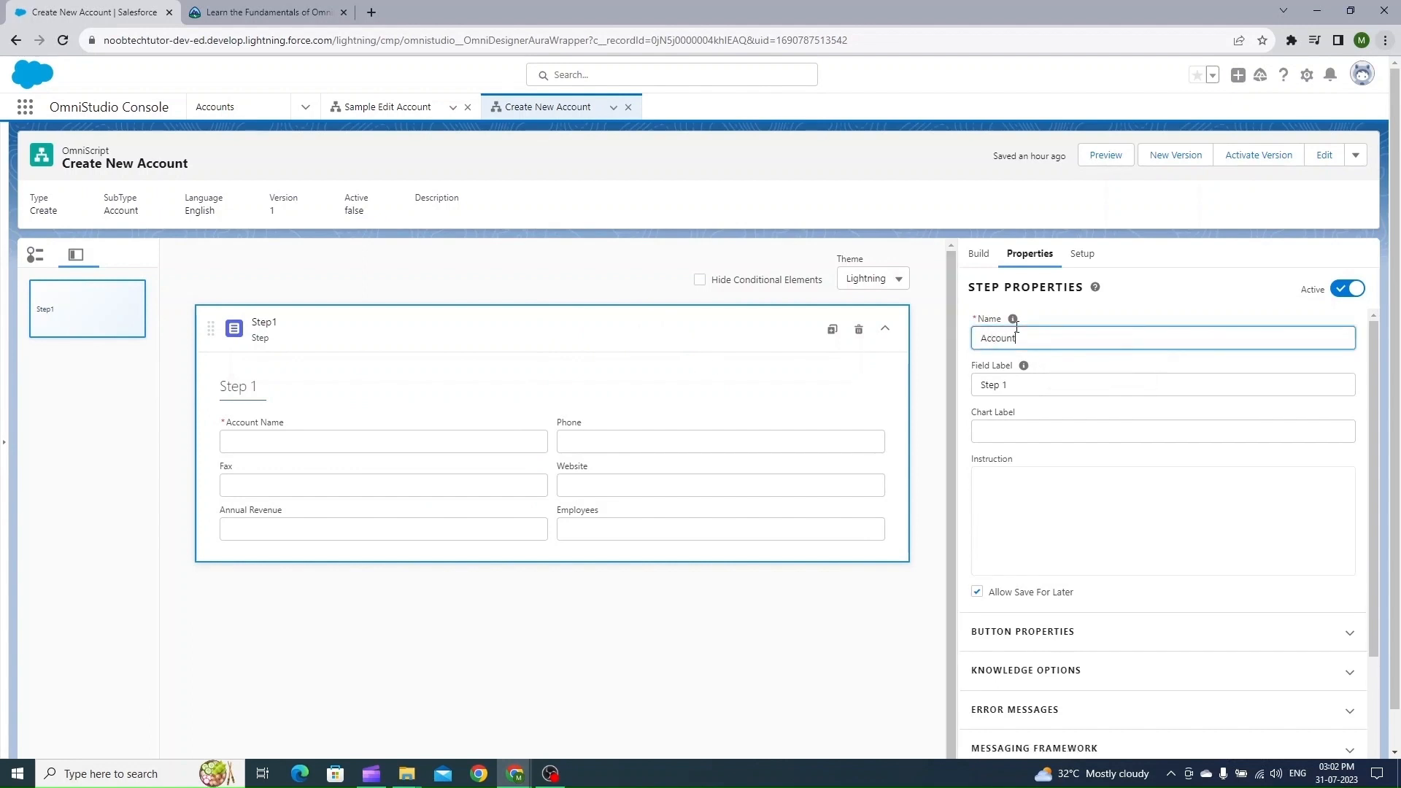
double_click(1016, 328)
key(ctrl+c)
click(1009, 384)
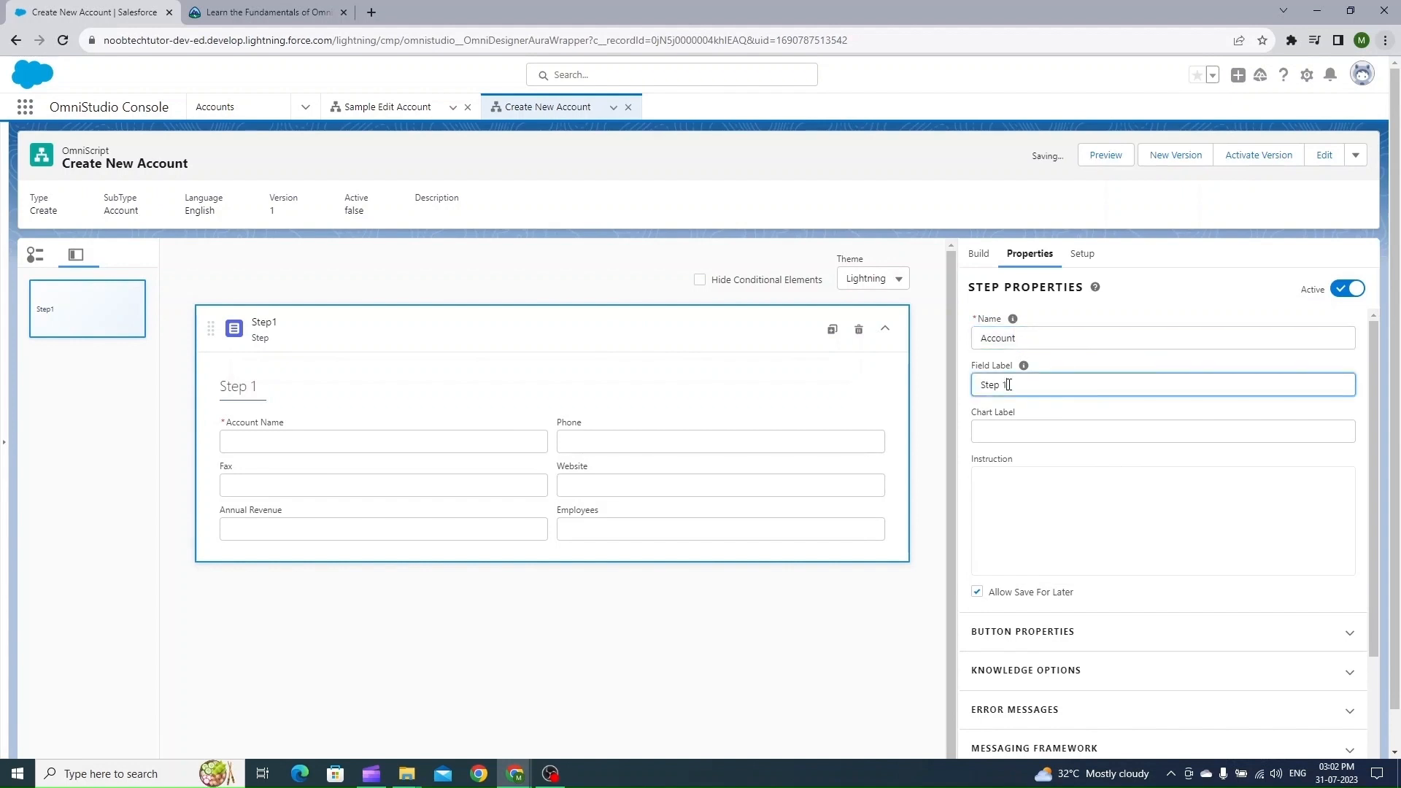
key(ctrl+a)
key(ctrl+v)
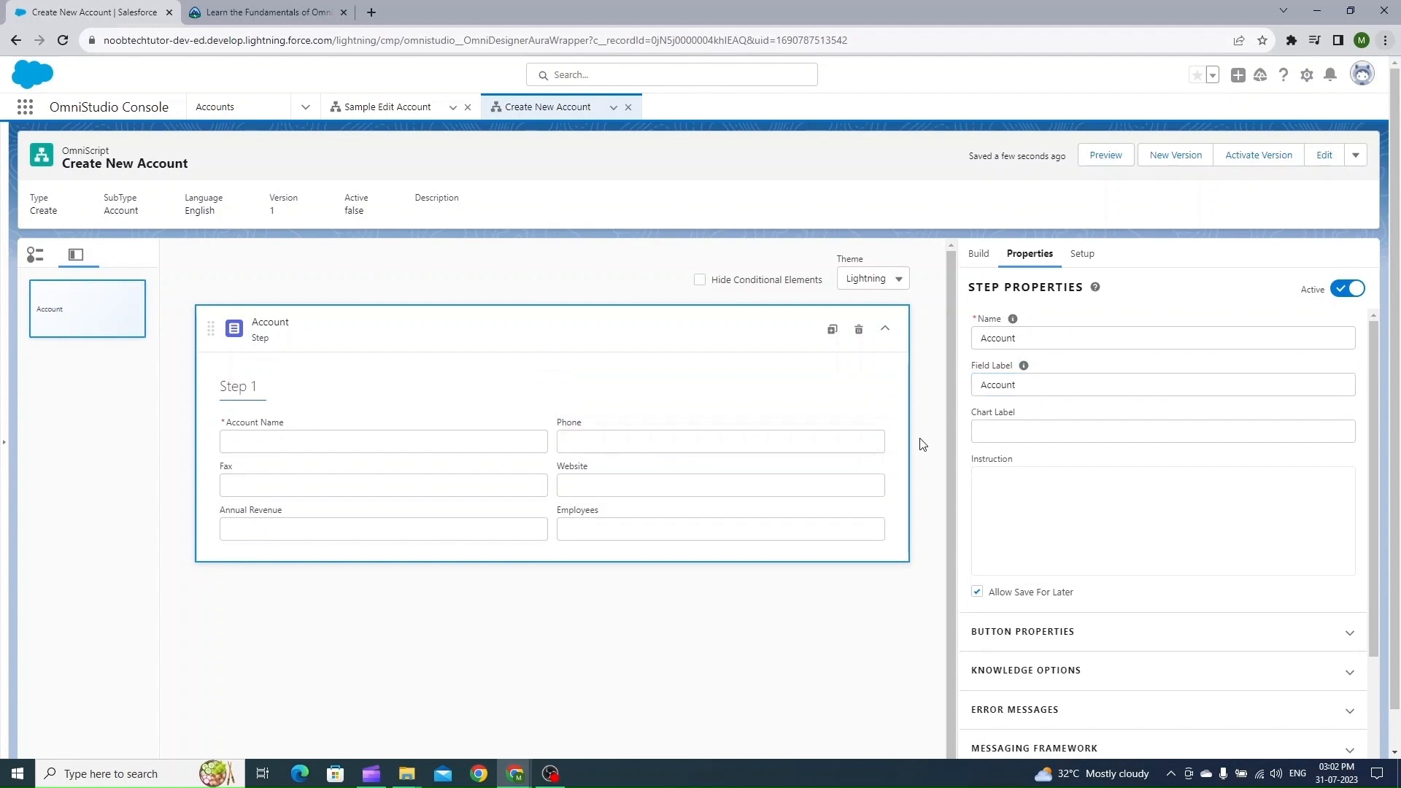
Step: Review the properties of the Account Name, Phone and Fax fields, and find the Telephone element among the available inputs
click(372, 445)
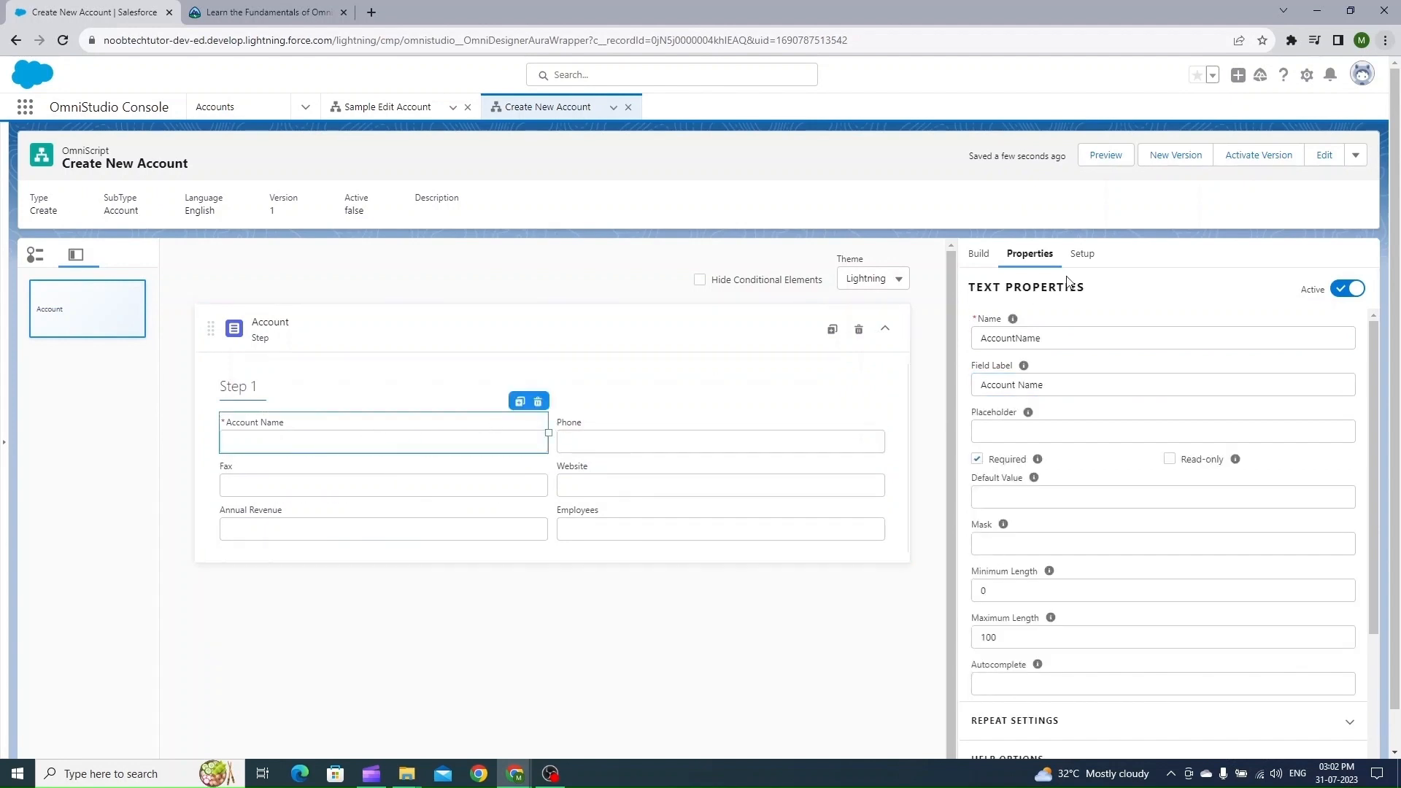
click(650, 443)
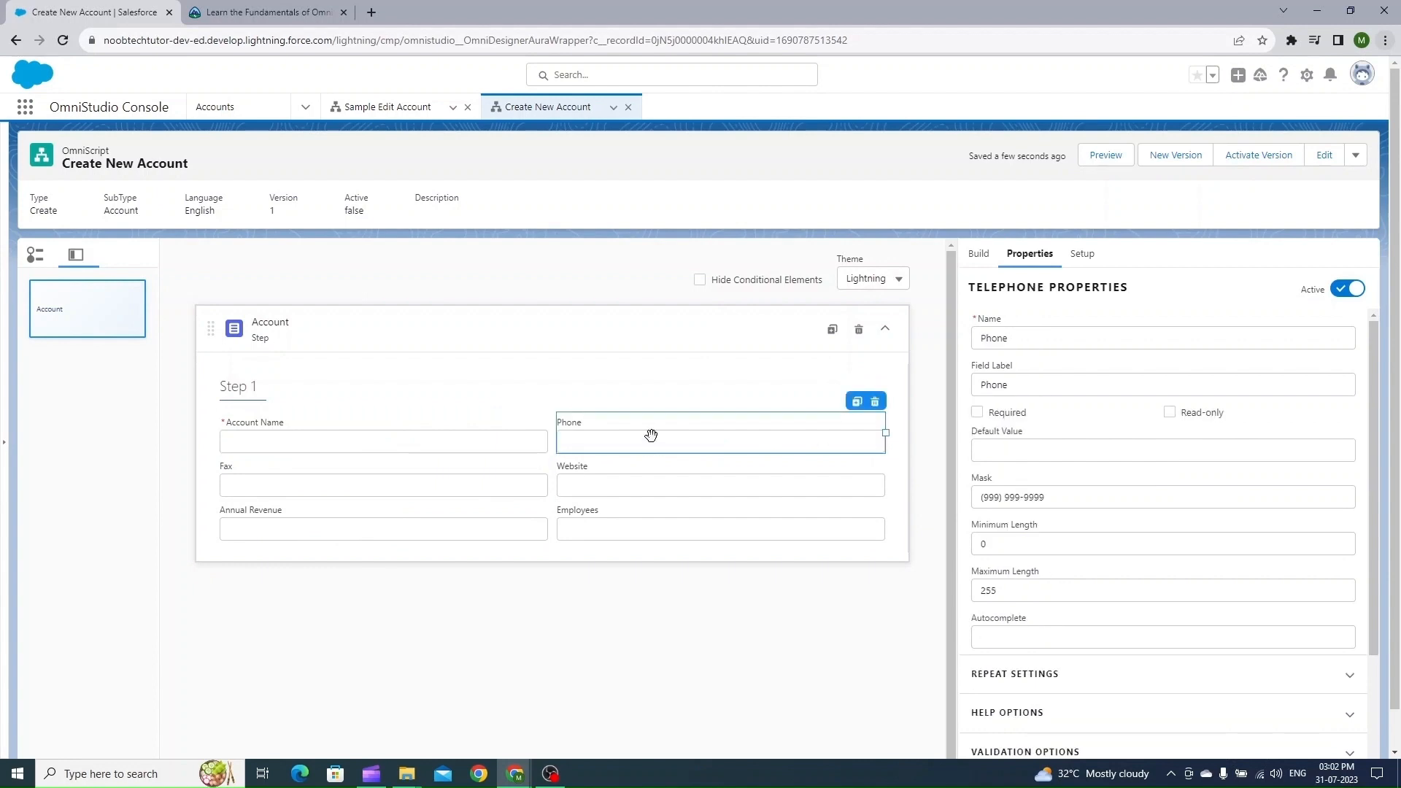
mouse_move(1024, 365)
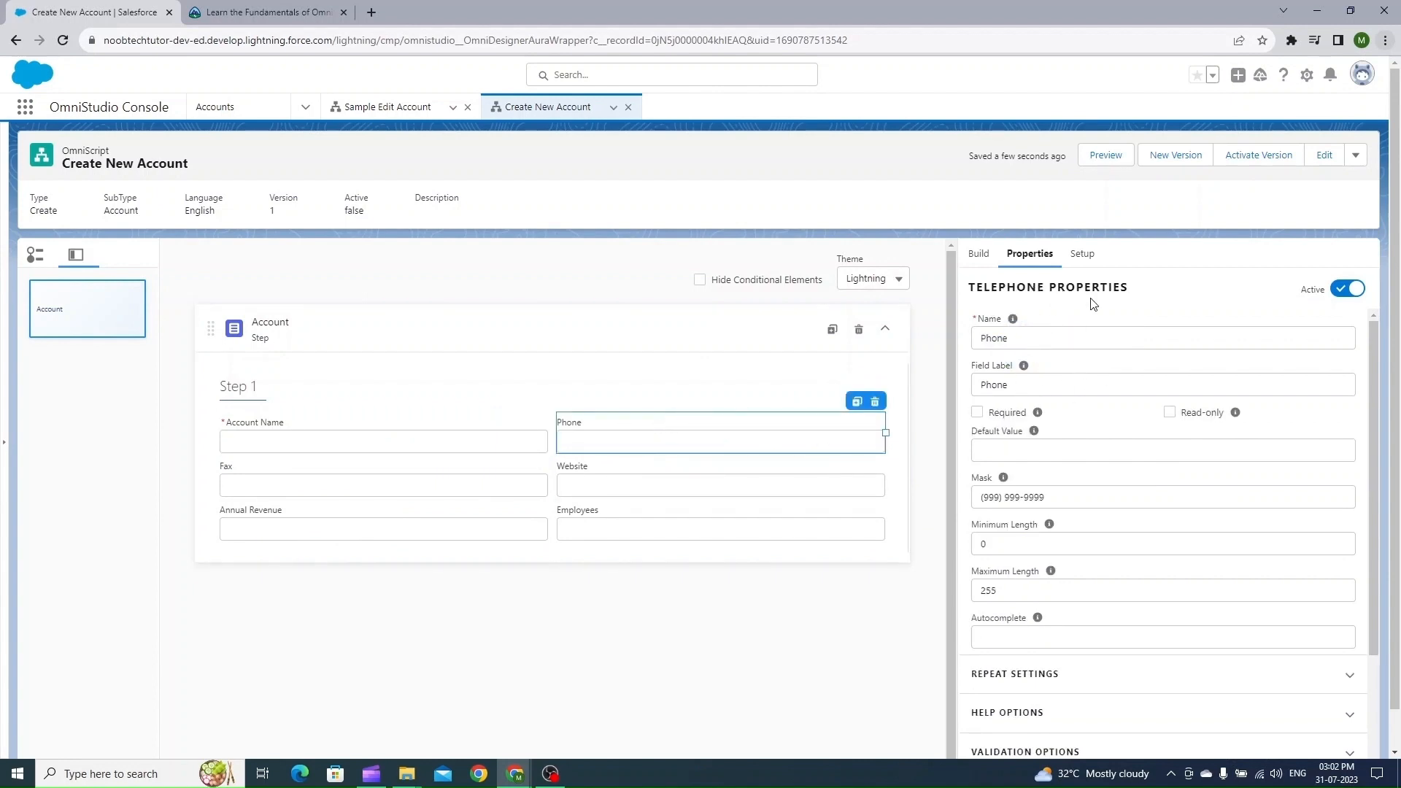
click(992, 255)
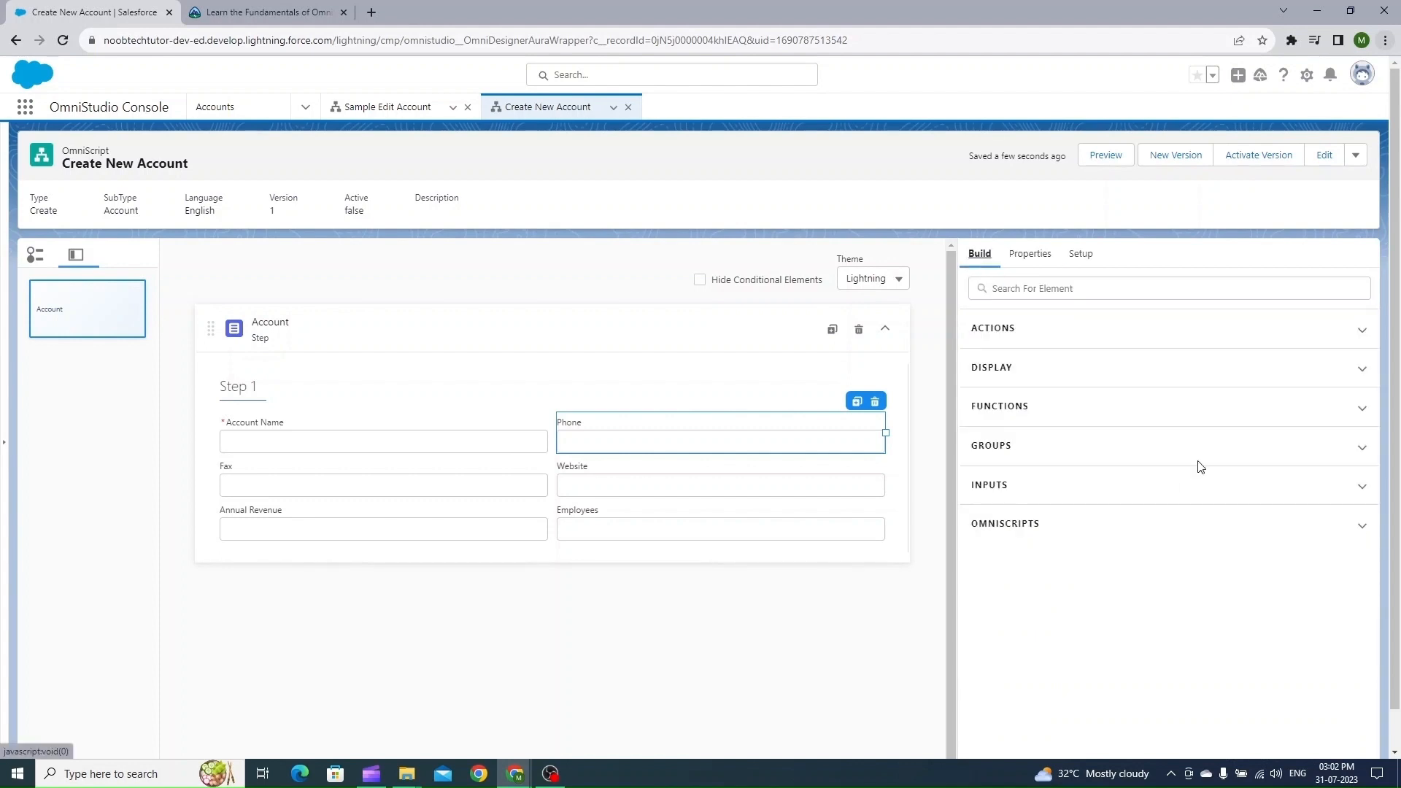
click(1197, 489)
scroll(1159, 617, down, 4)
scroll(1158, 616, down, 4)
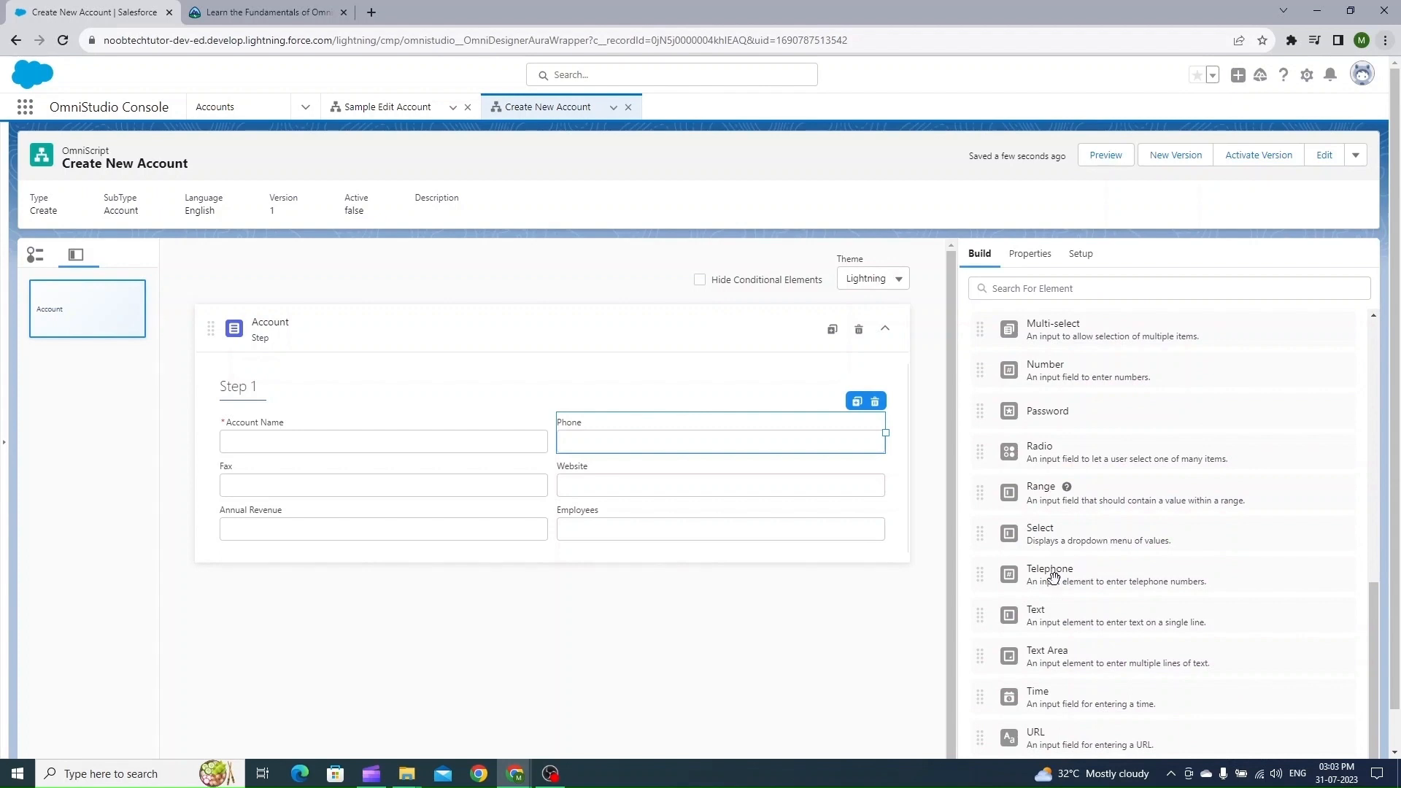
drag(1066, 572, 348, 476)
click(348, 477)
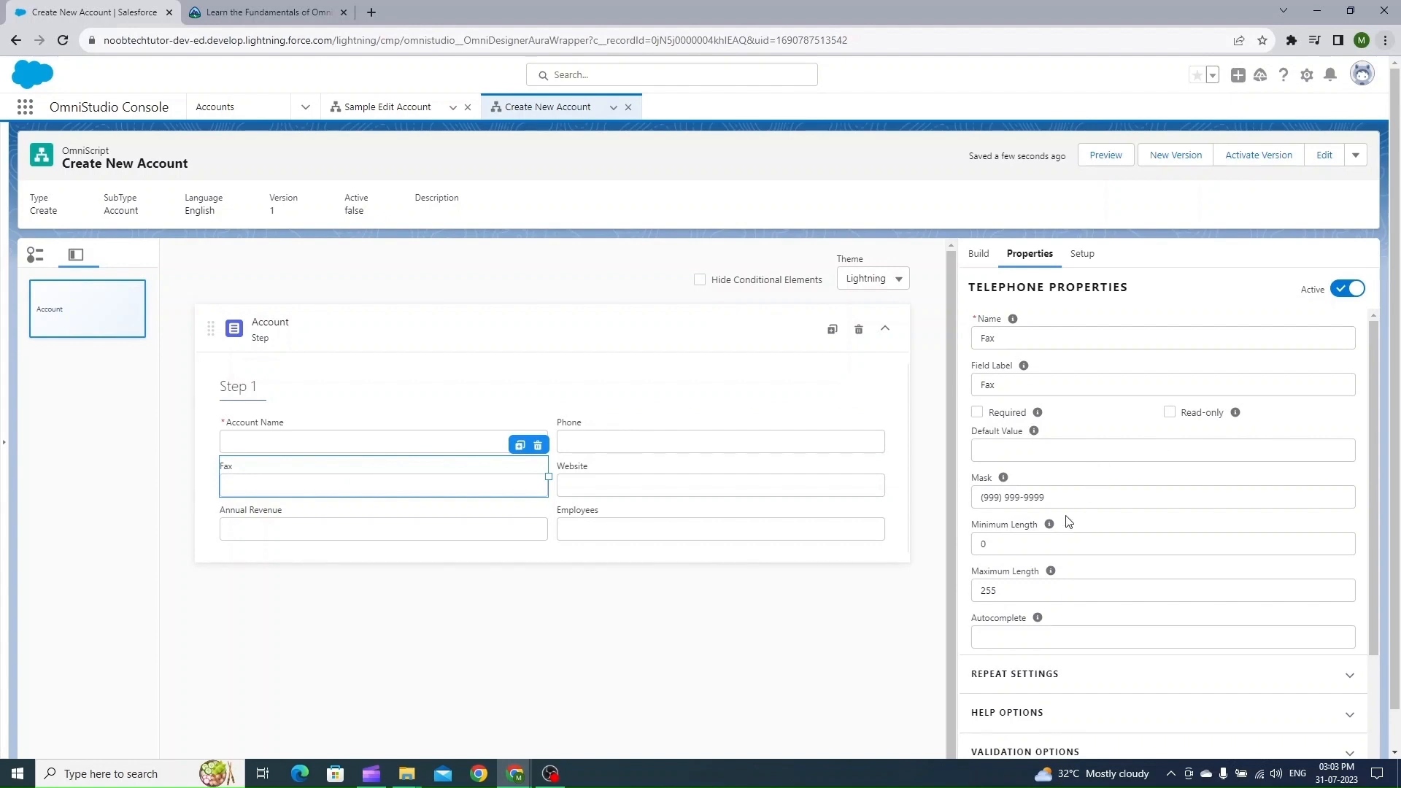
Step: Review the properties of the Website, Annual Revenue and Employees fields against the available input elements
click(700, 483)
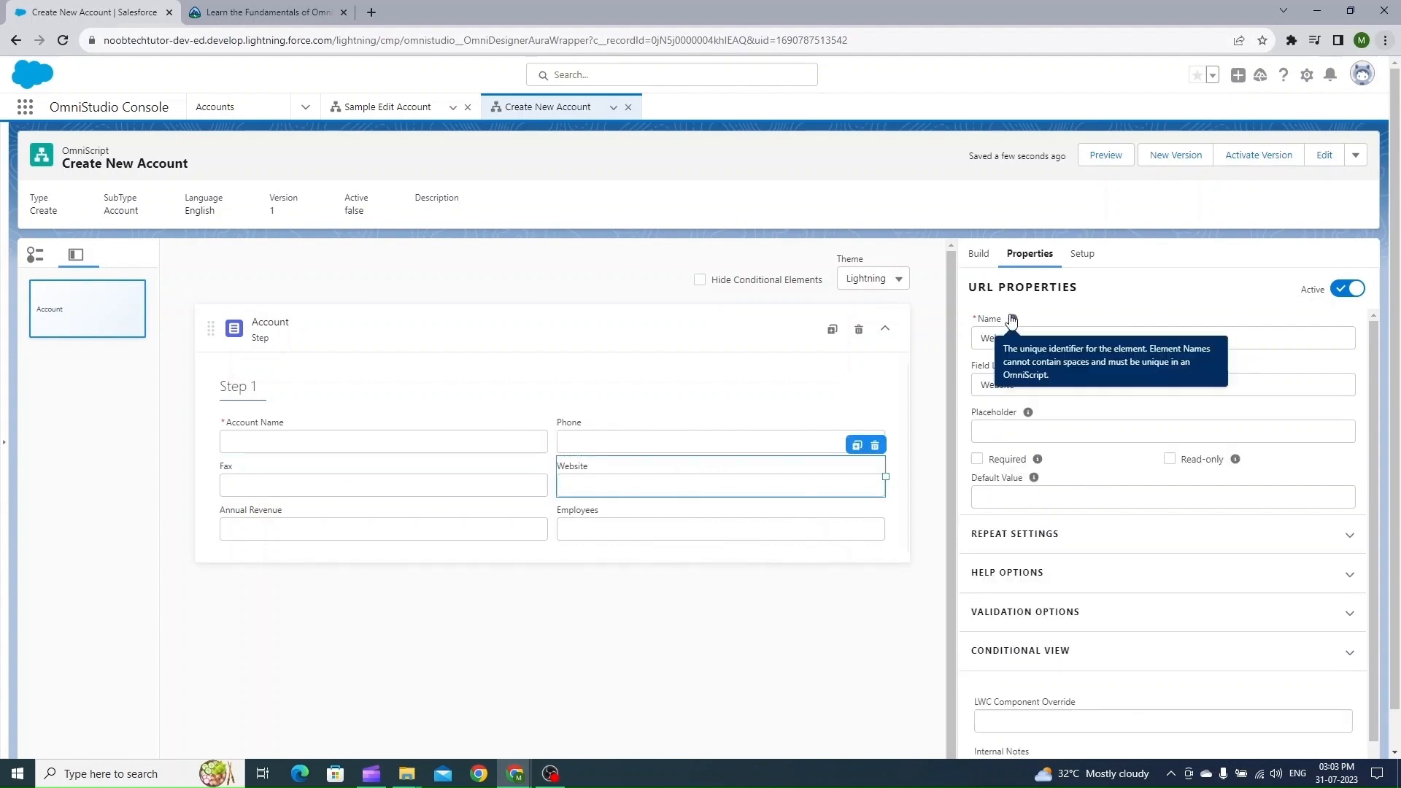
click(979, 255)
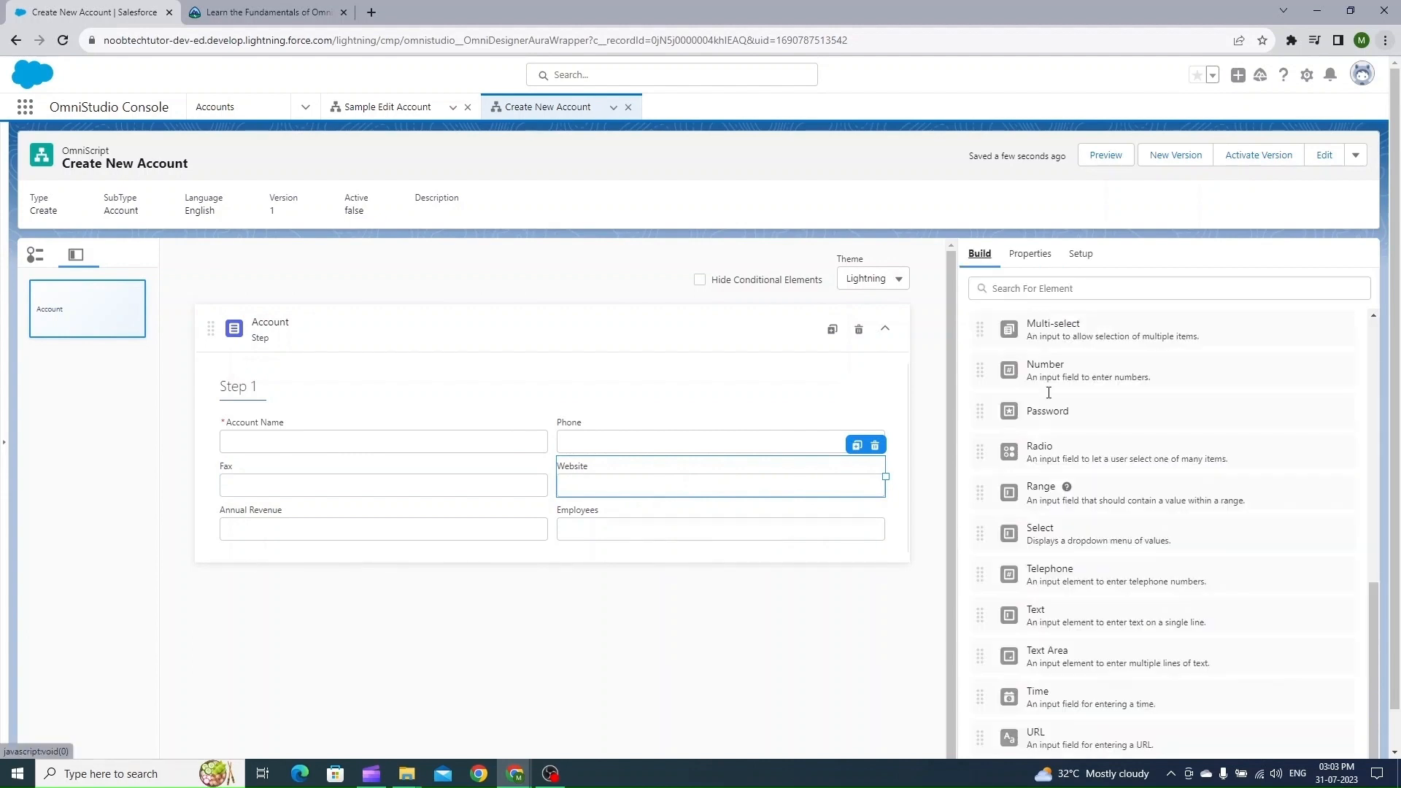
scroll(1054, 686, down, 1)
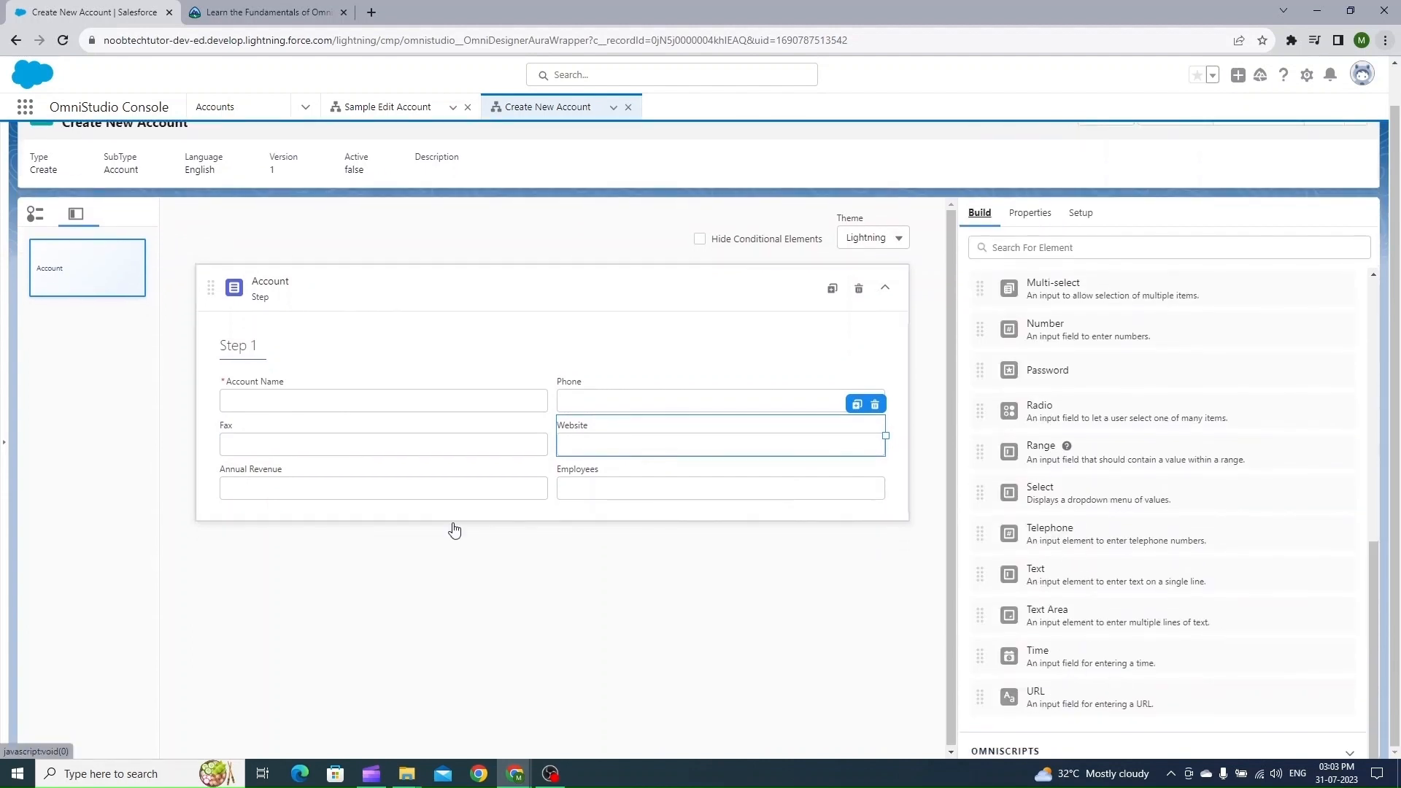
click(316, 479)
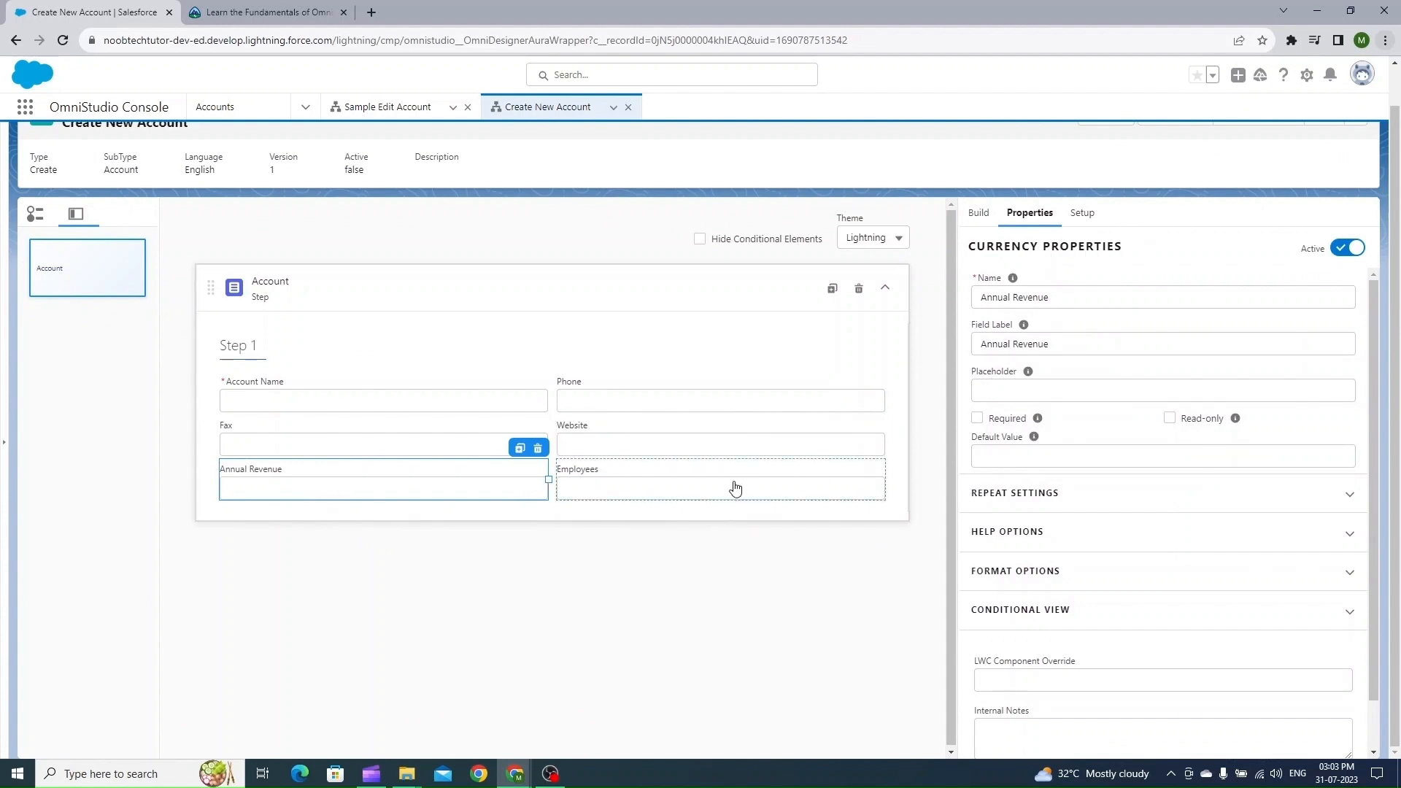
click(687, 496)
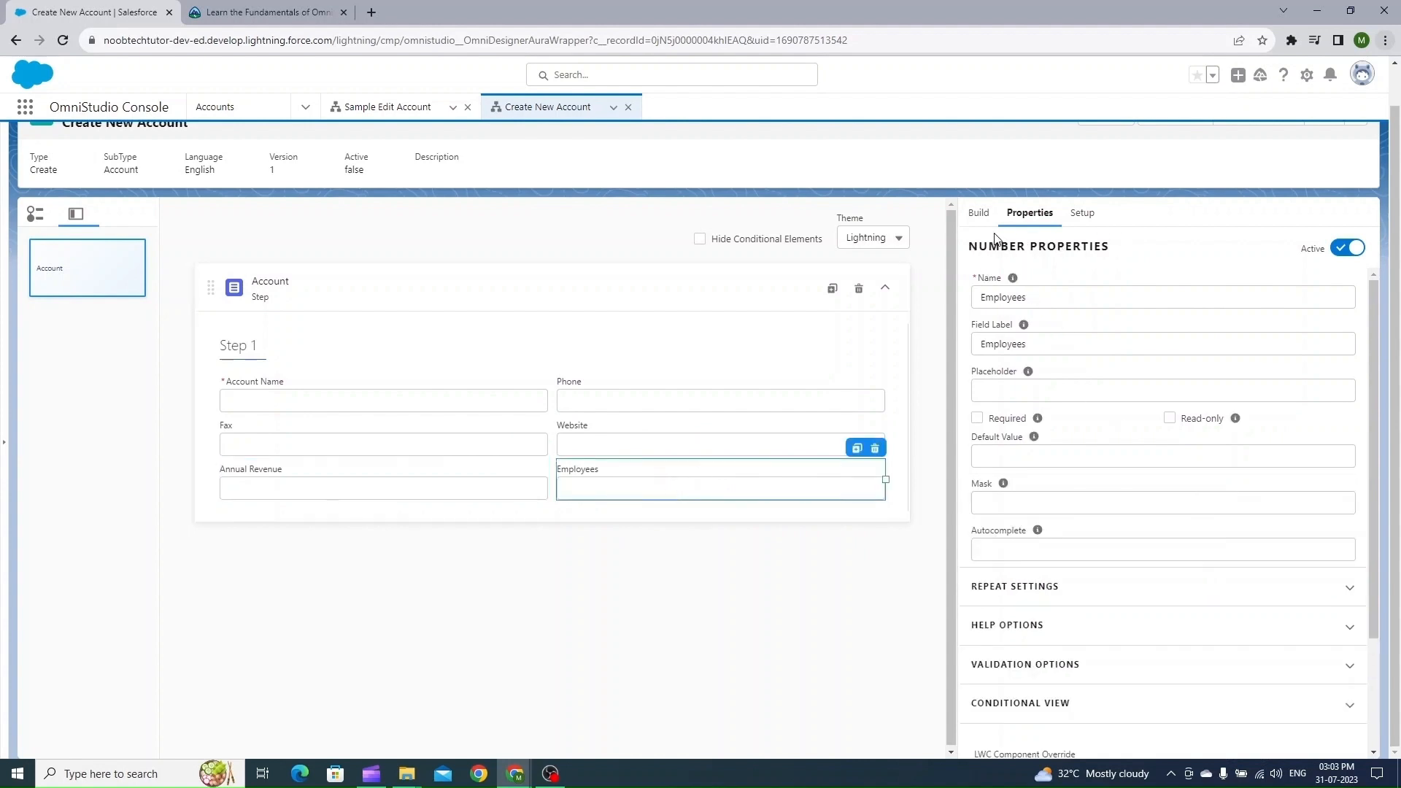
click(979, 213)
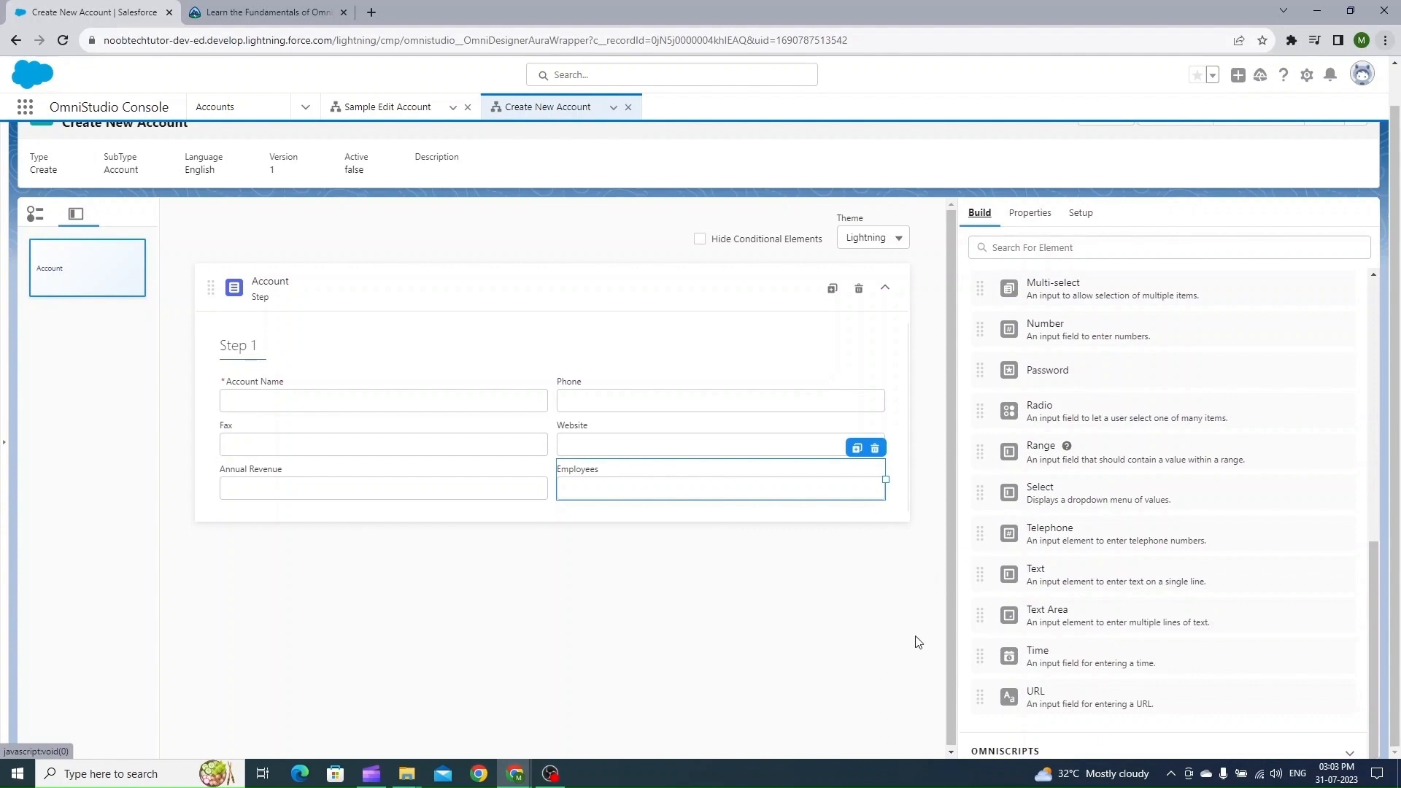
scroll(916, 664, up, 1)
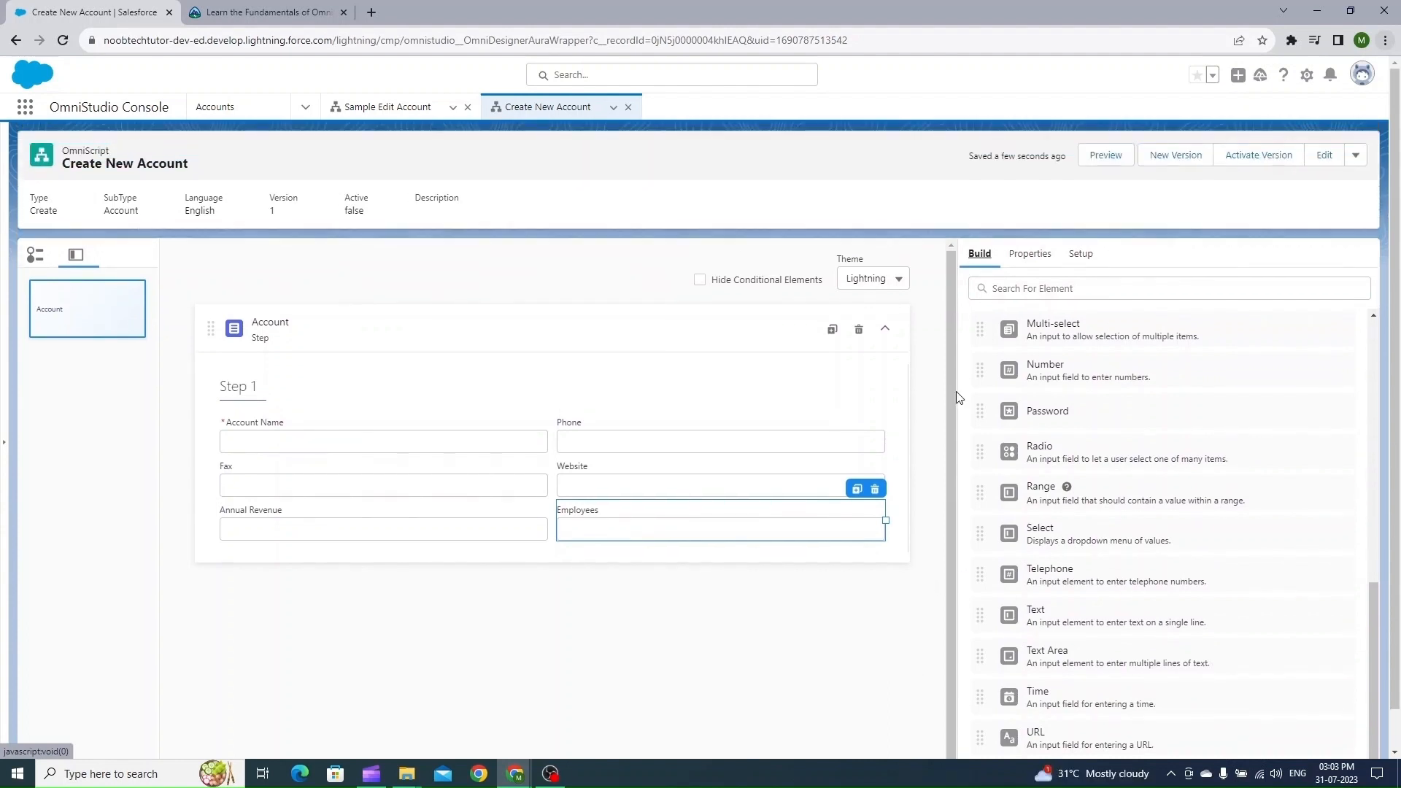
Step: Preview the OmniScript and test the required validation of Account Name by leaving the field empty
click(1106, 155)
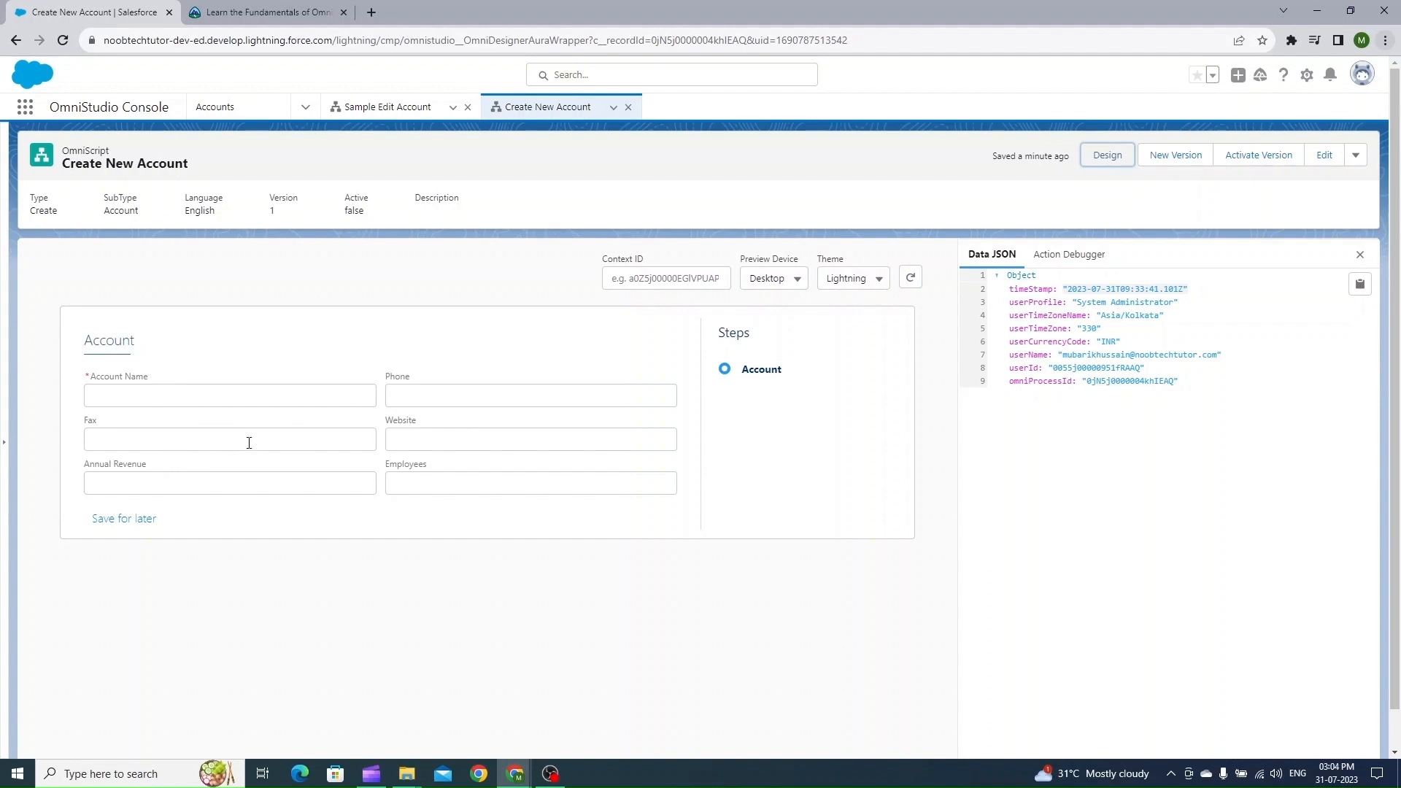
click(177, 397)
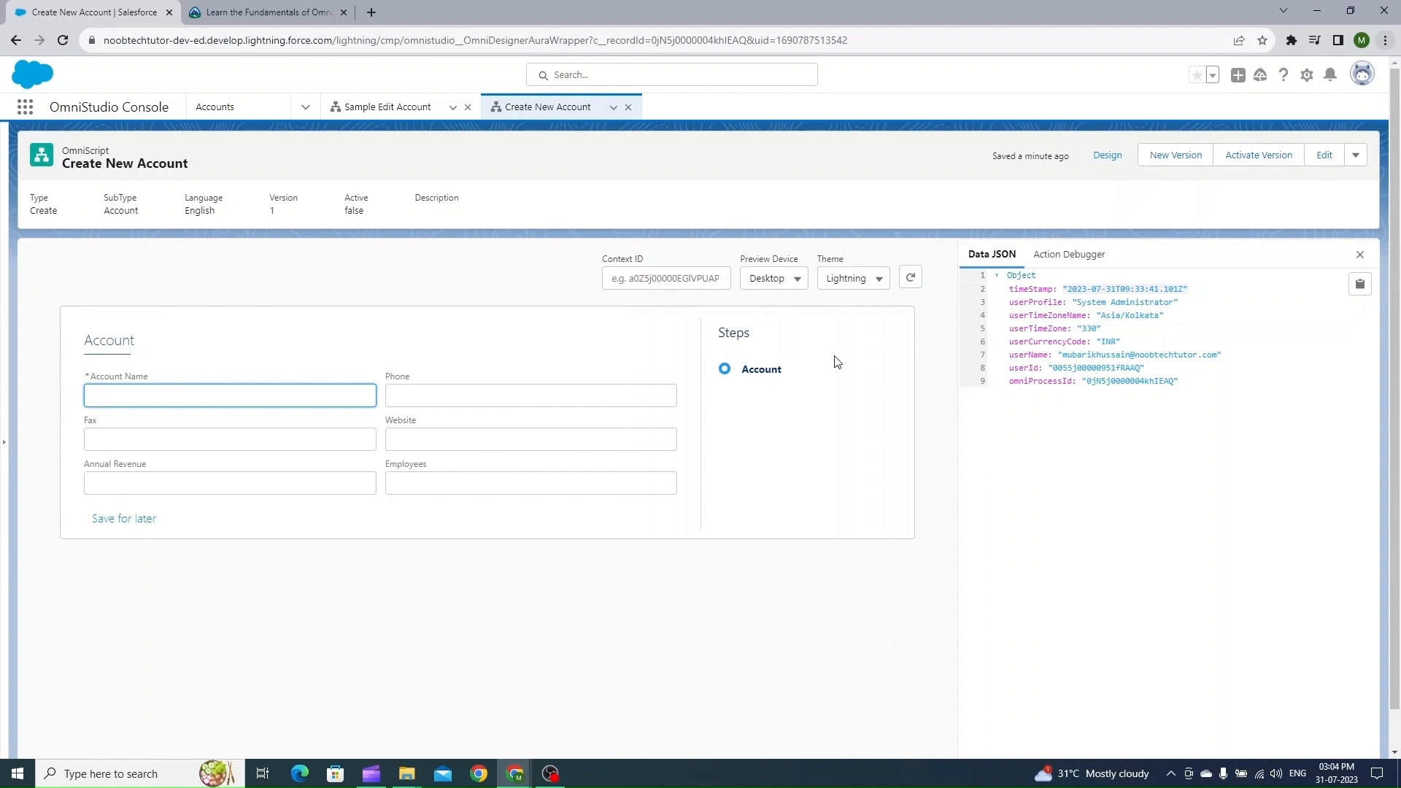
click(1101, 370)
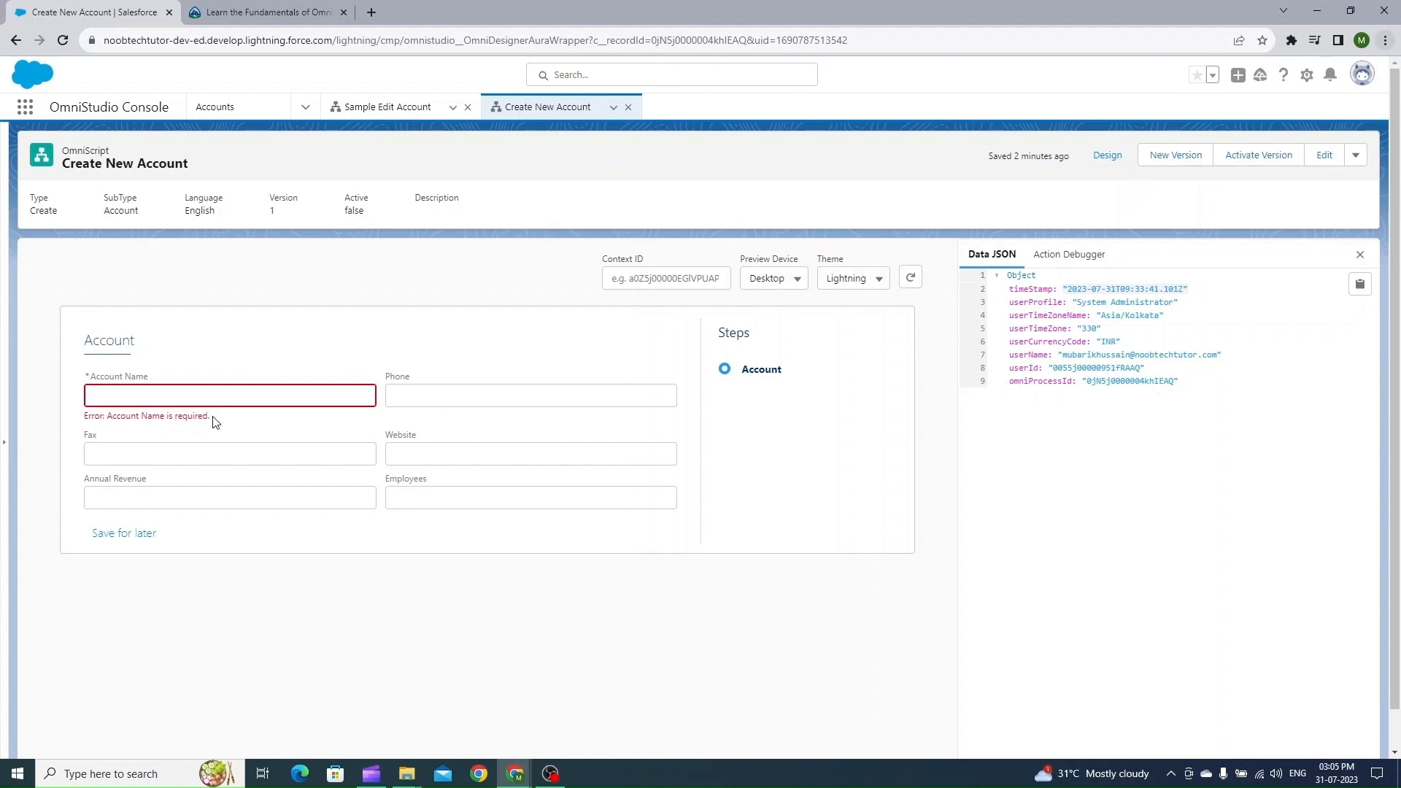
drag(213, 419, 88, 419)
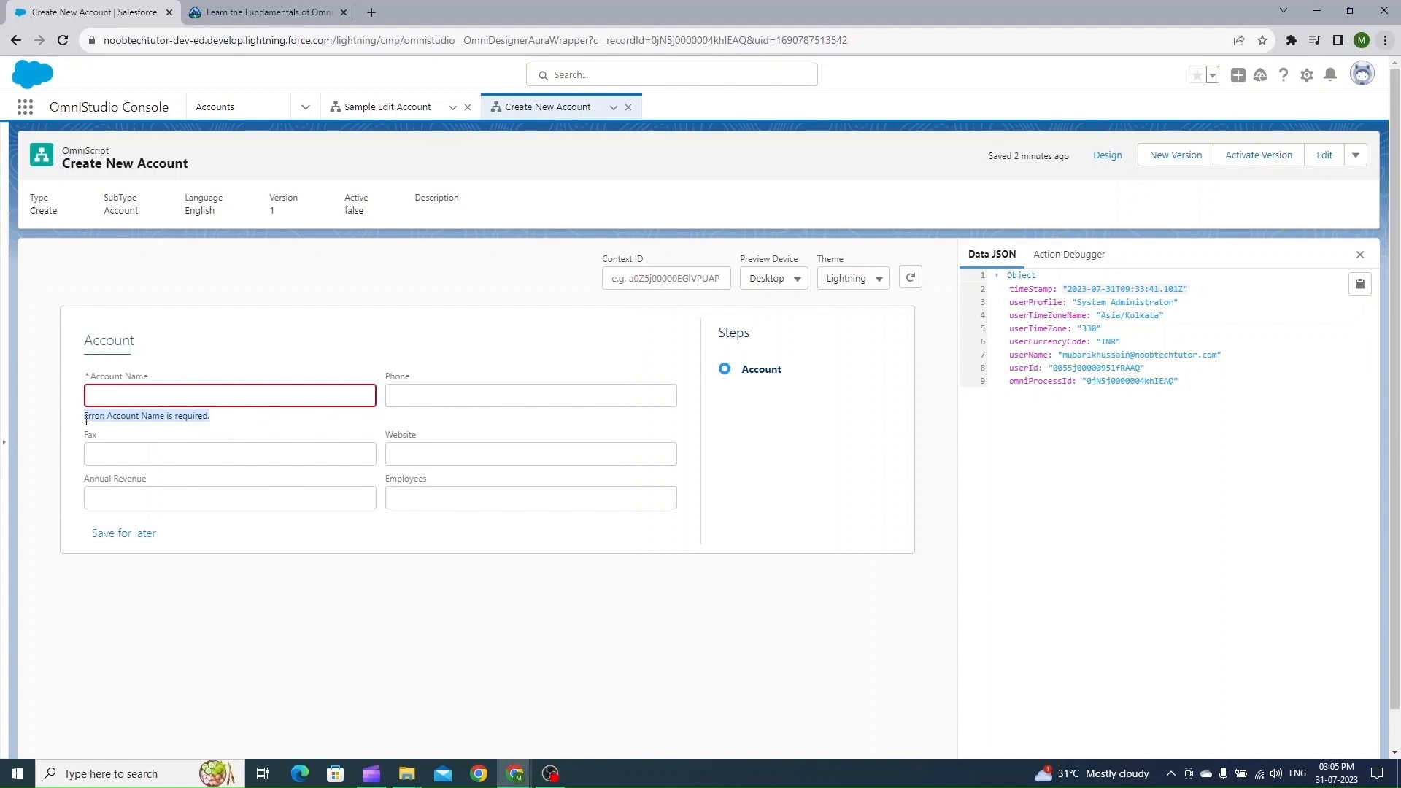
Step: Enter Test Account as the Account Name in the preview form and commit it to the data JSON
click(164, 394)
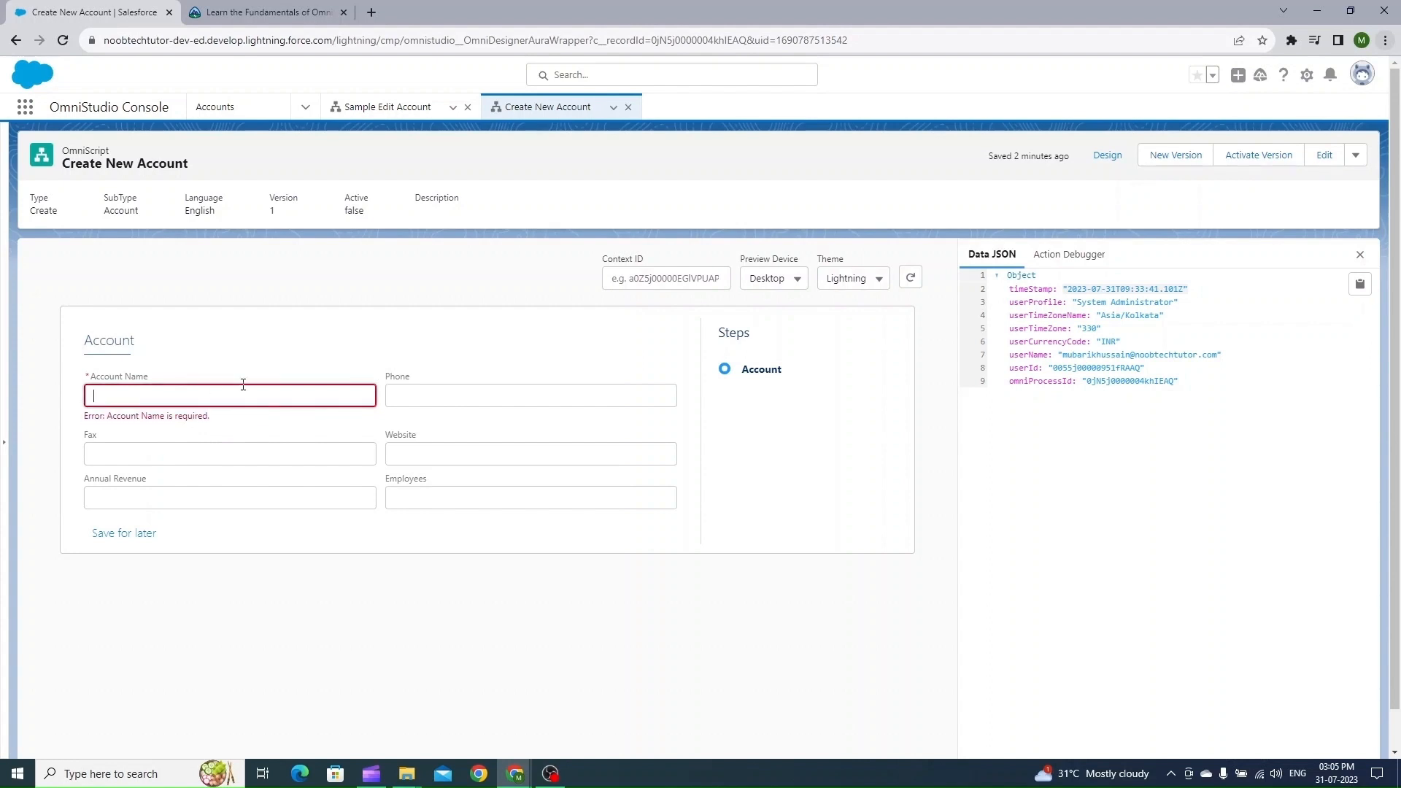
text(Test Account)
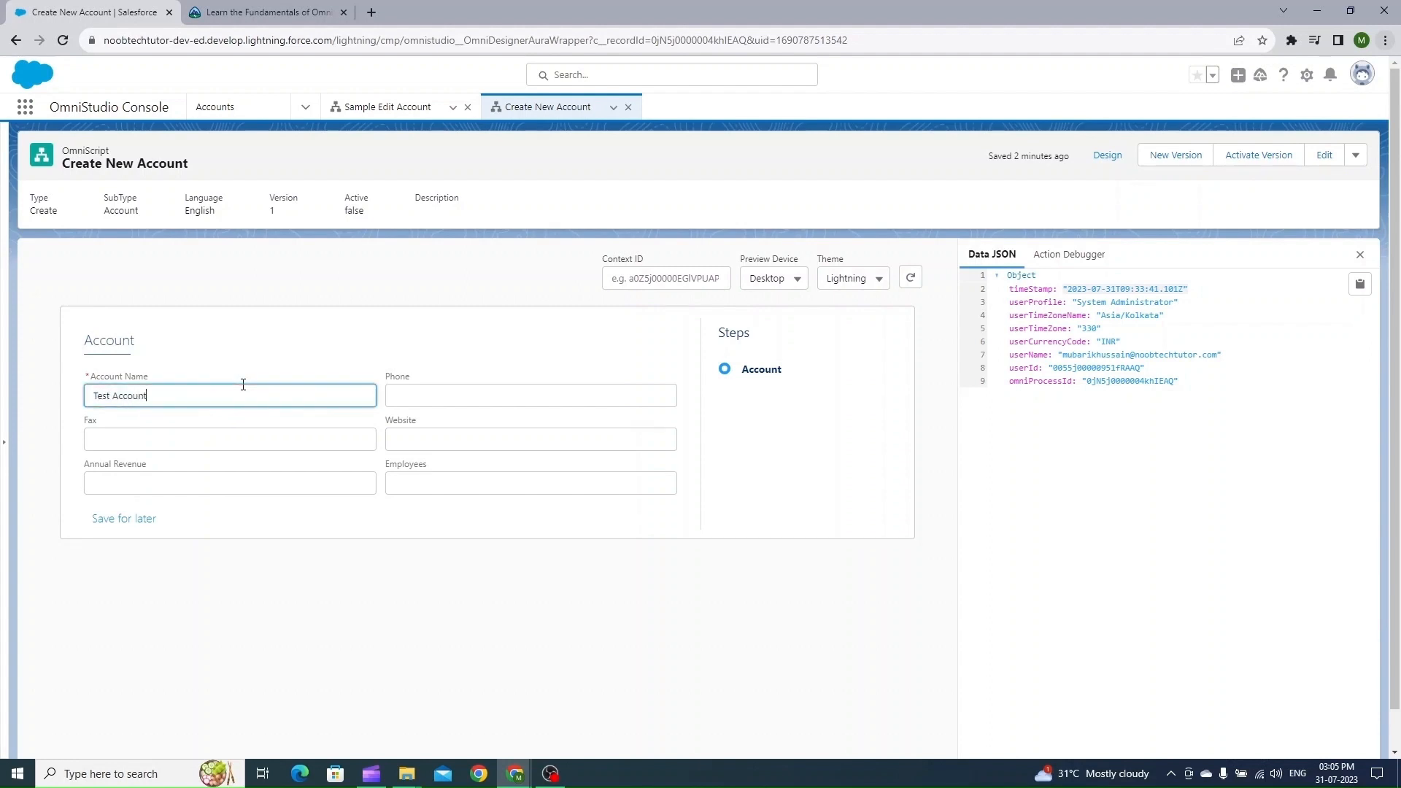
key(ctrl+a)
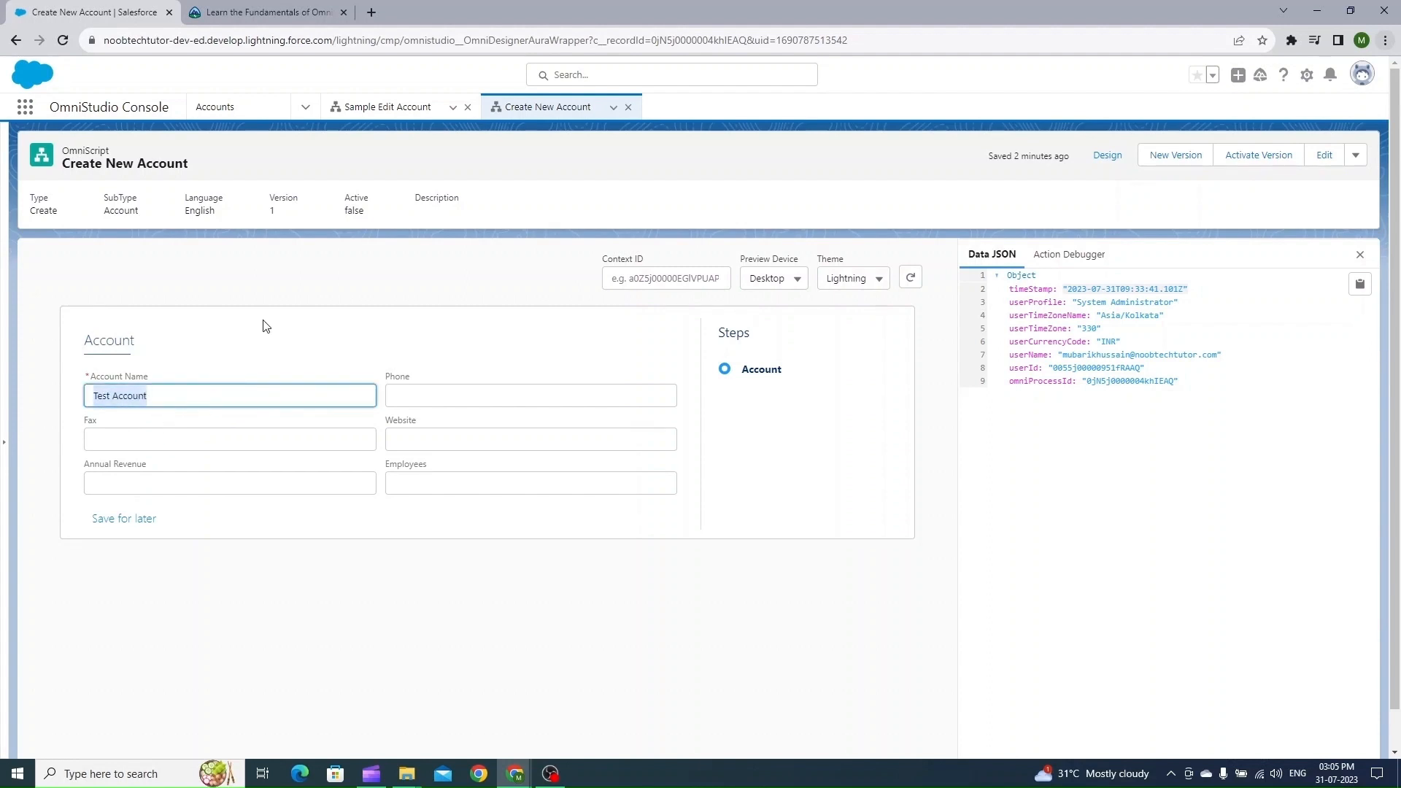
click(318, 354)
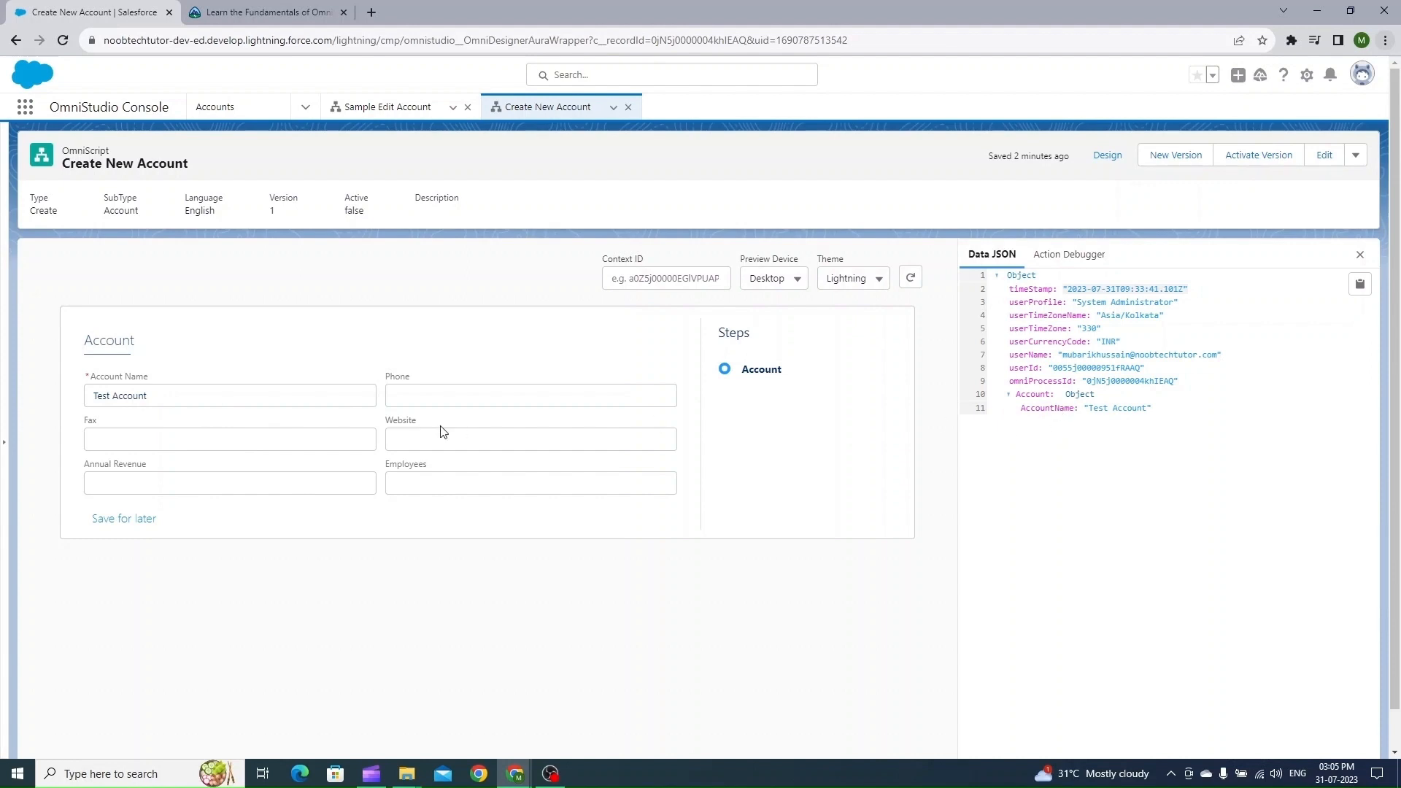
Step: Fill in the Phone and Fax fields of the preview form with ten-digit sample numbers
click(419, 394)
text(123) )
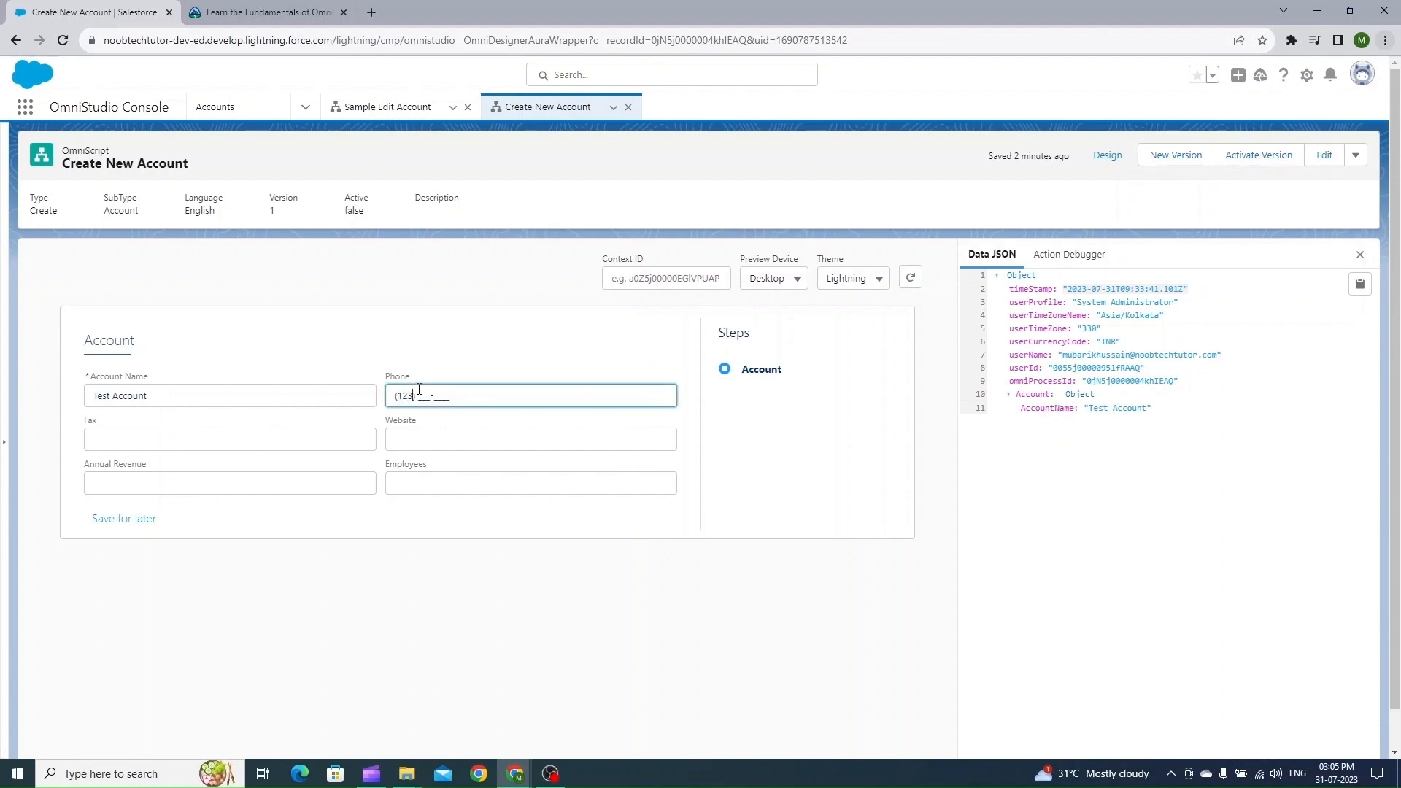
text(456-7890)
click(847, 484)
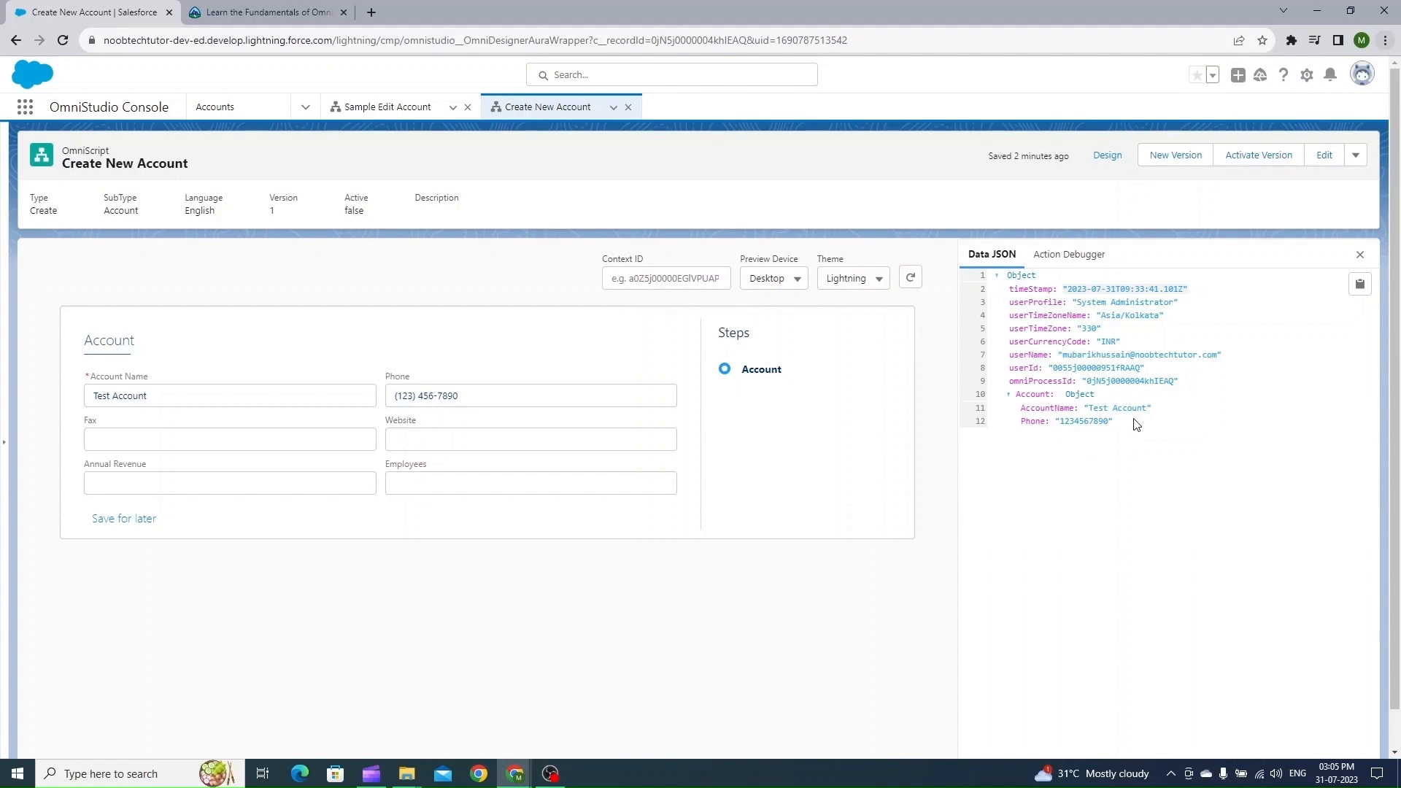
click(186, 436)
text(987) 654-3100)
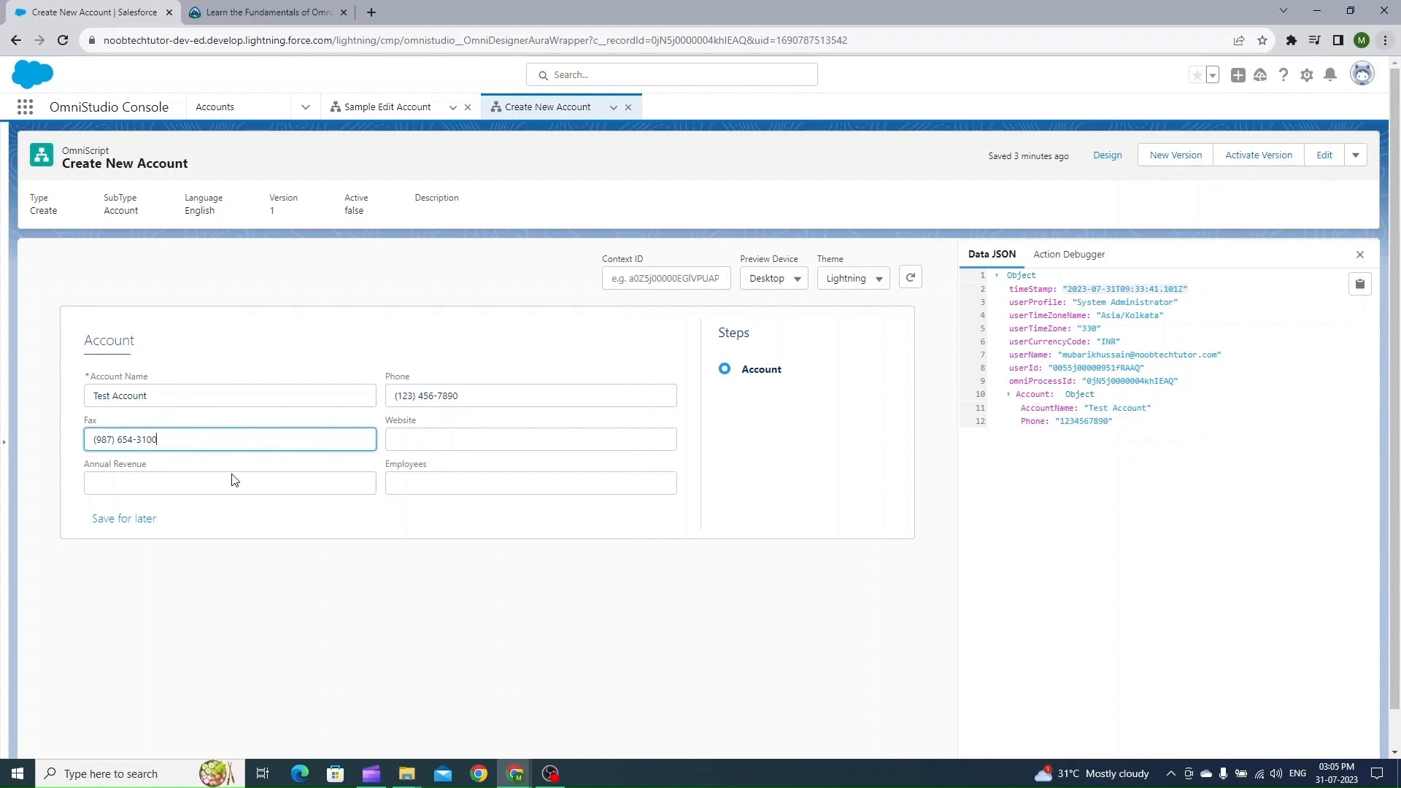
click(297, 585)
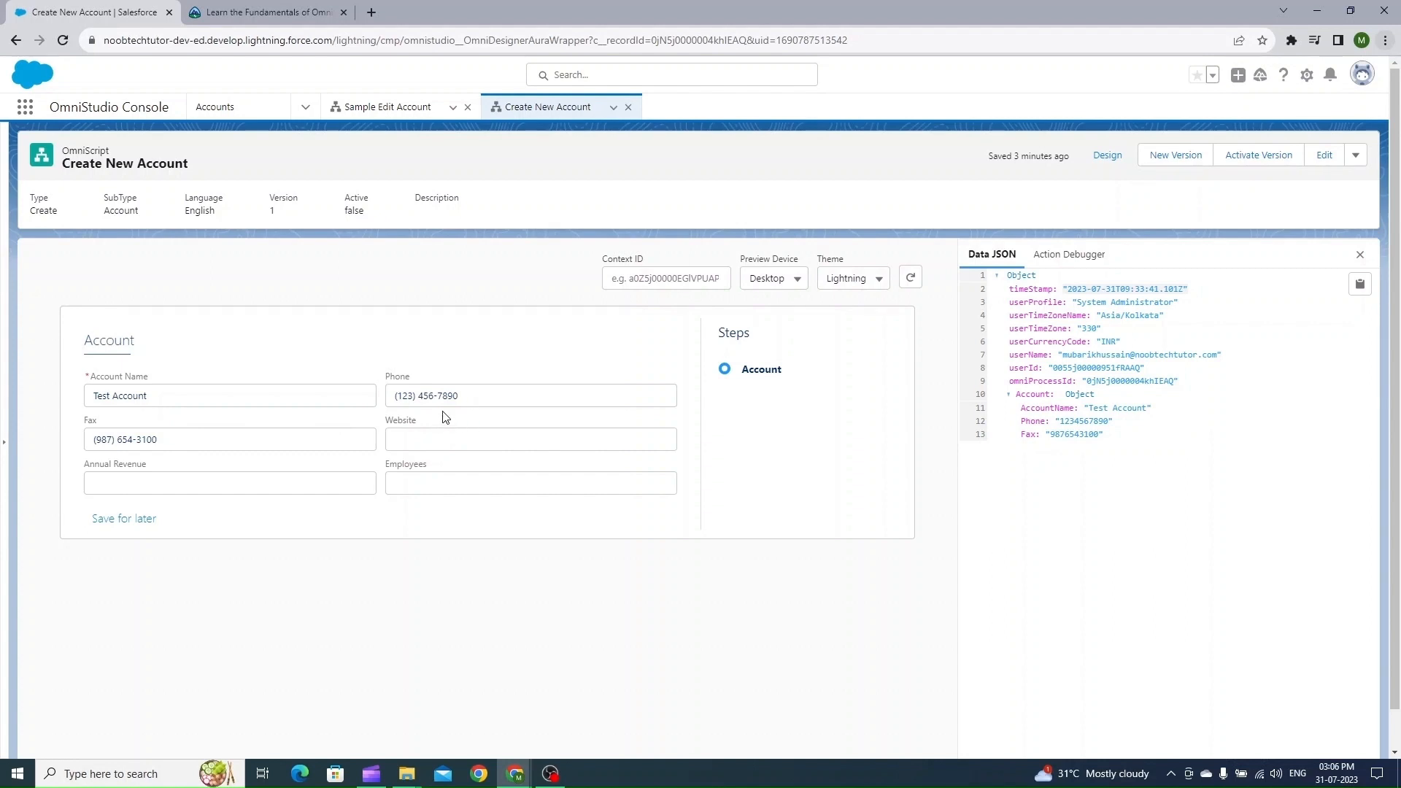
Step: Enter google.com as the Website in the preview form and commit it to the data JSON
click(420, 446)
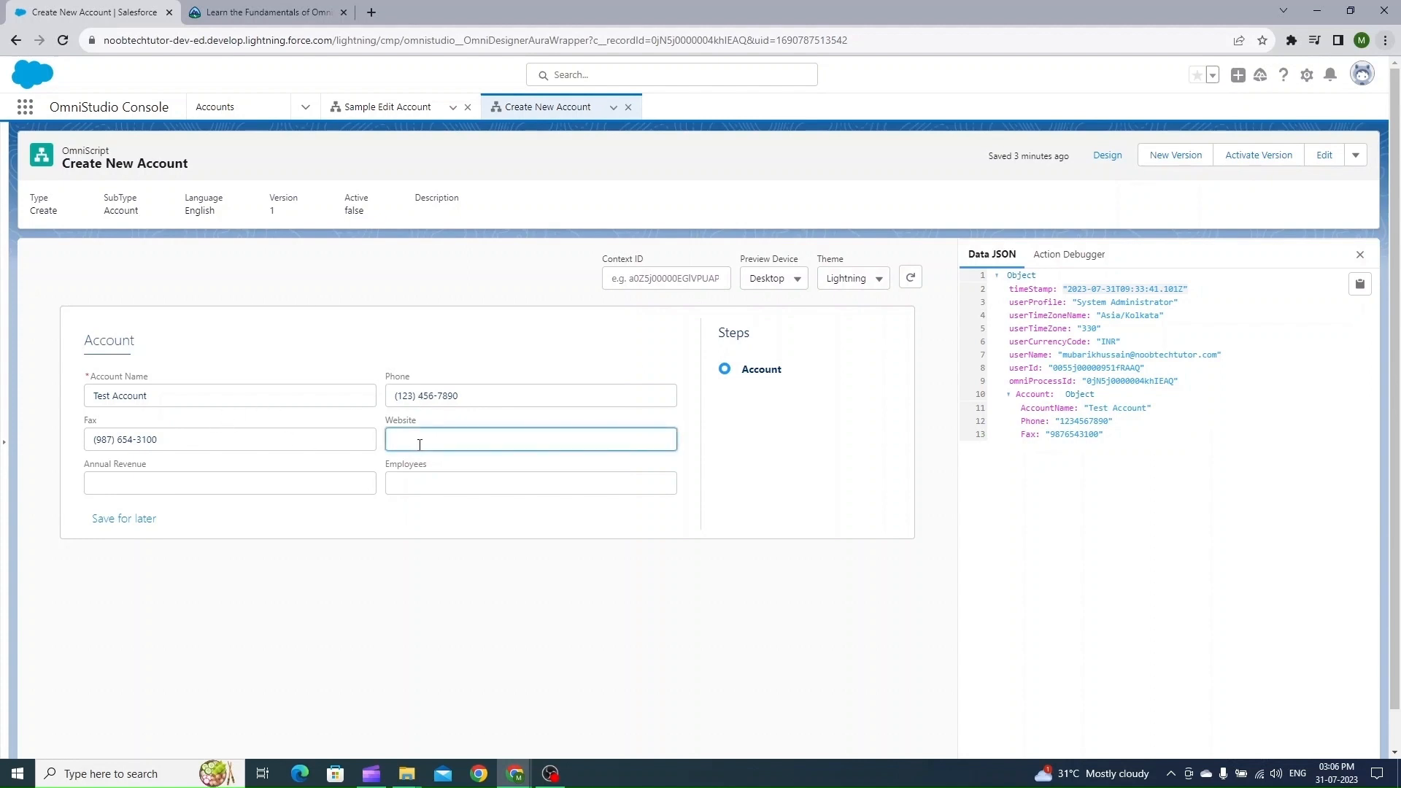
text(google.com)
click(509, 522)
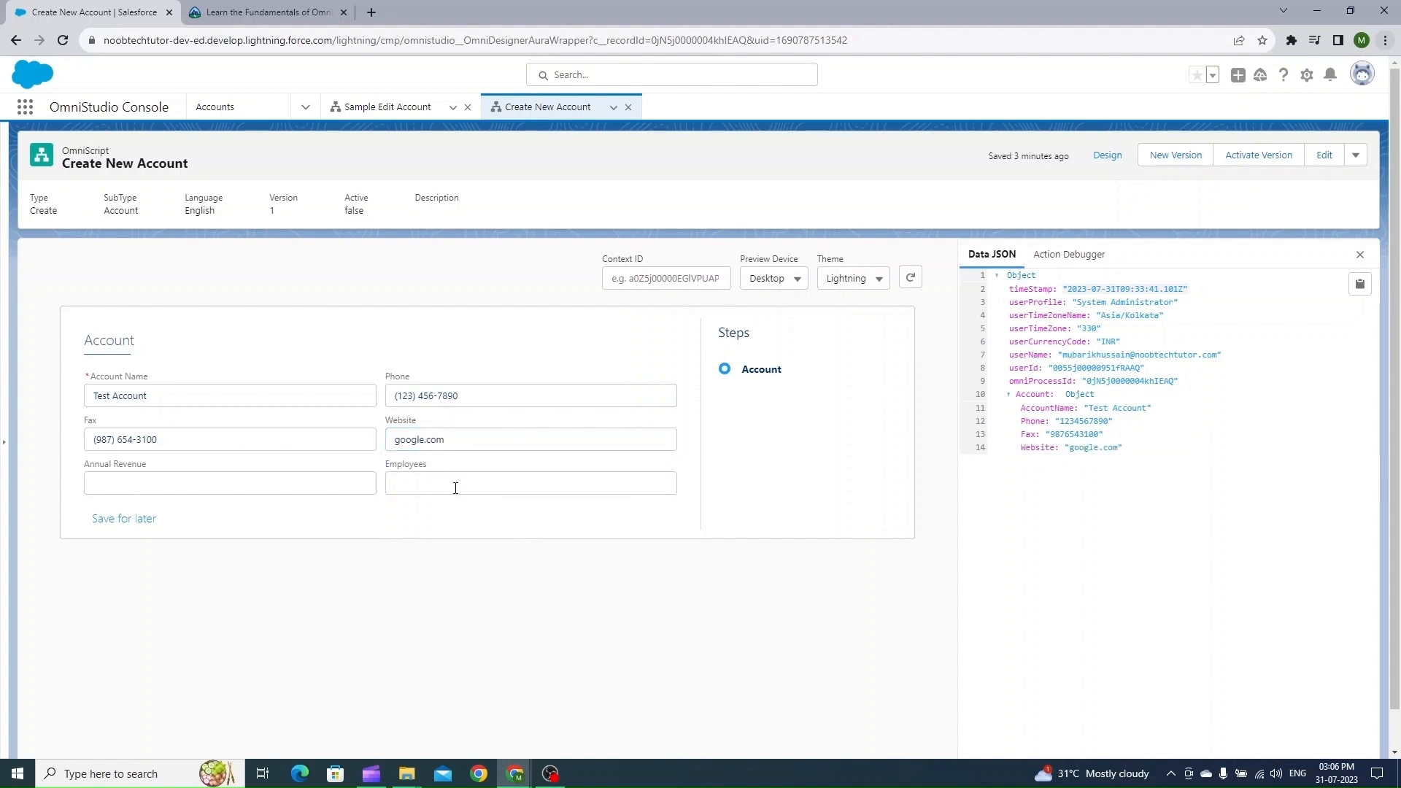
Step: Fill in the preview form's Annual Revenue with 123,121,212 and Employees with 1000
click(208, 476)
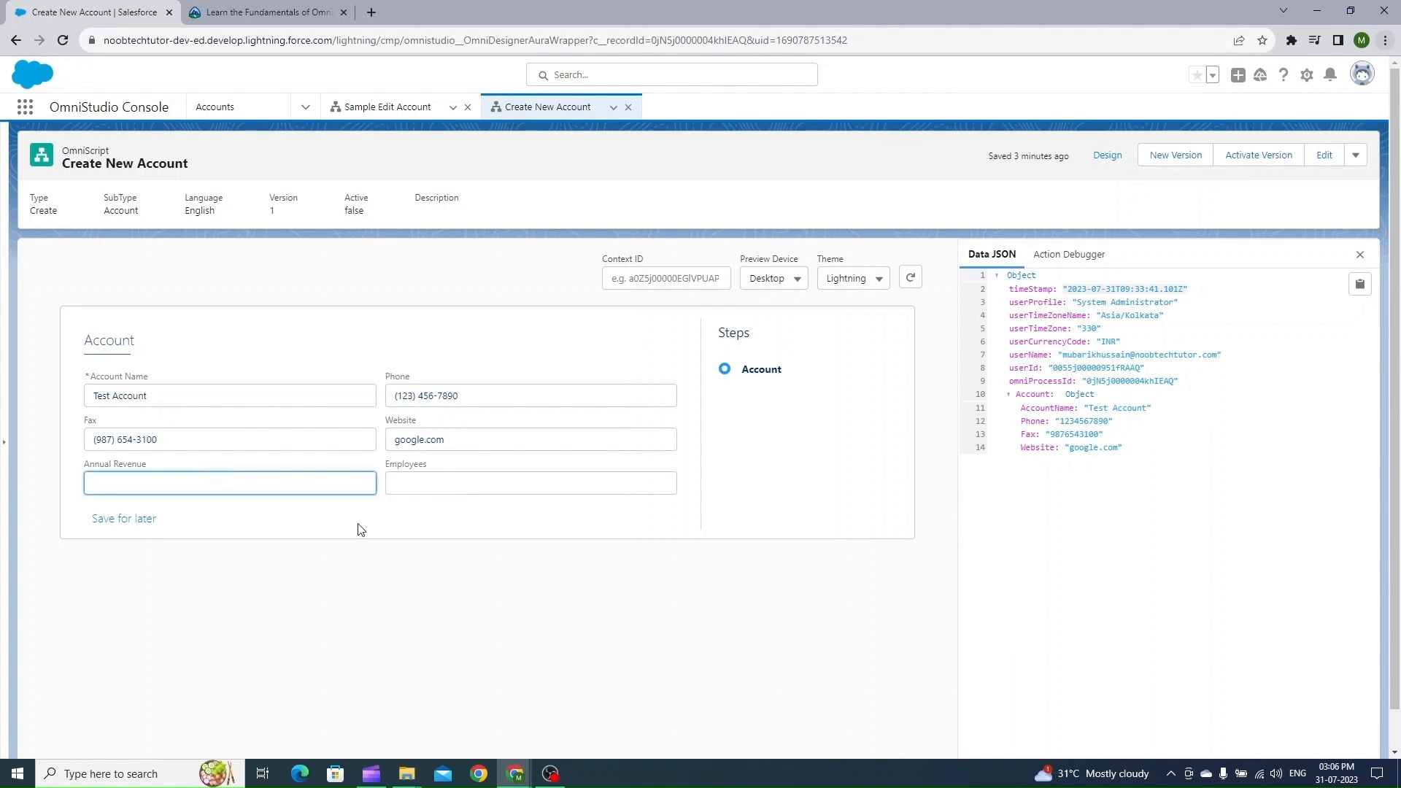
text(123,121,212)
click(449, 485)
text(1000)
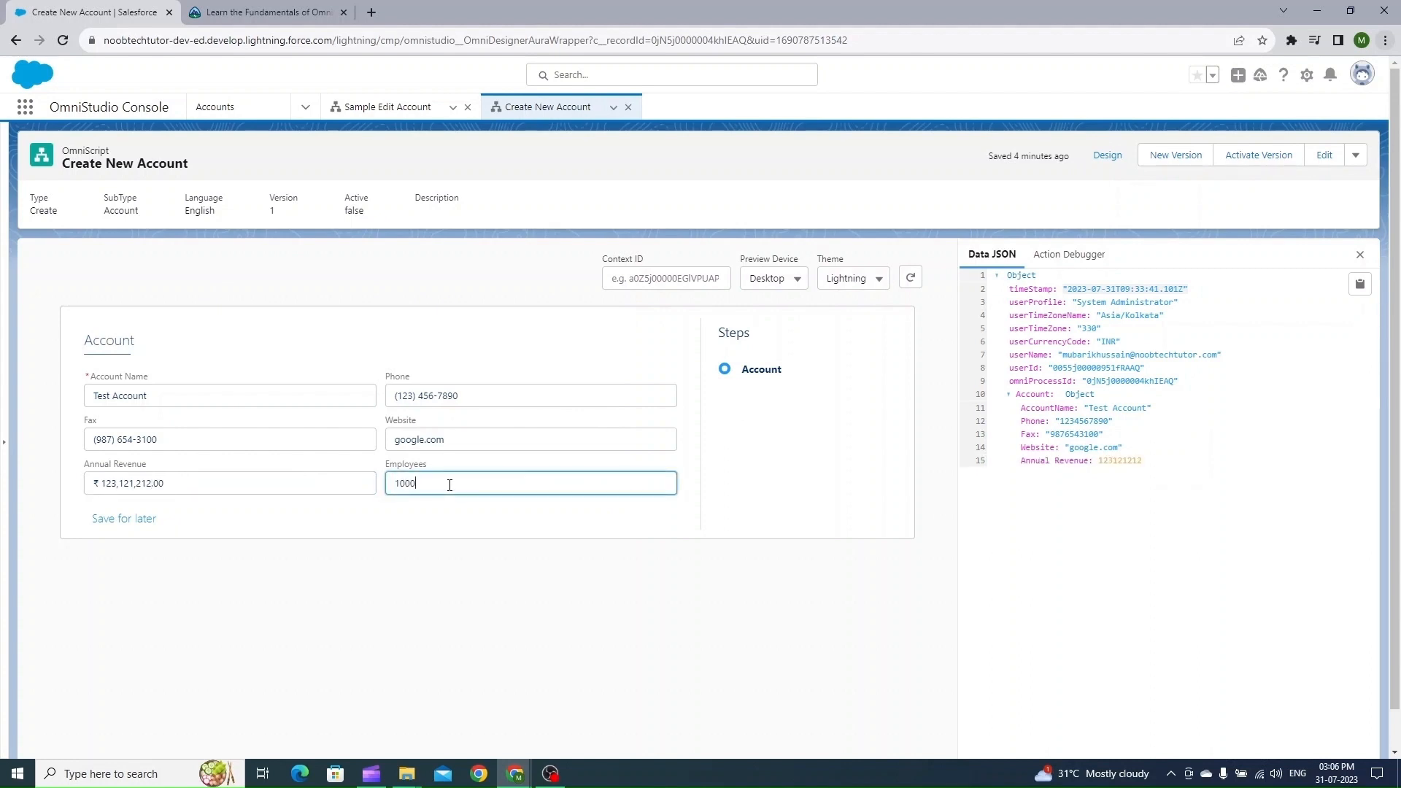
click(608, 562)
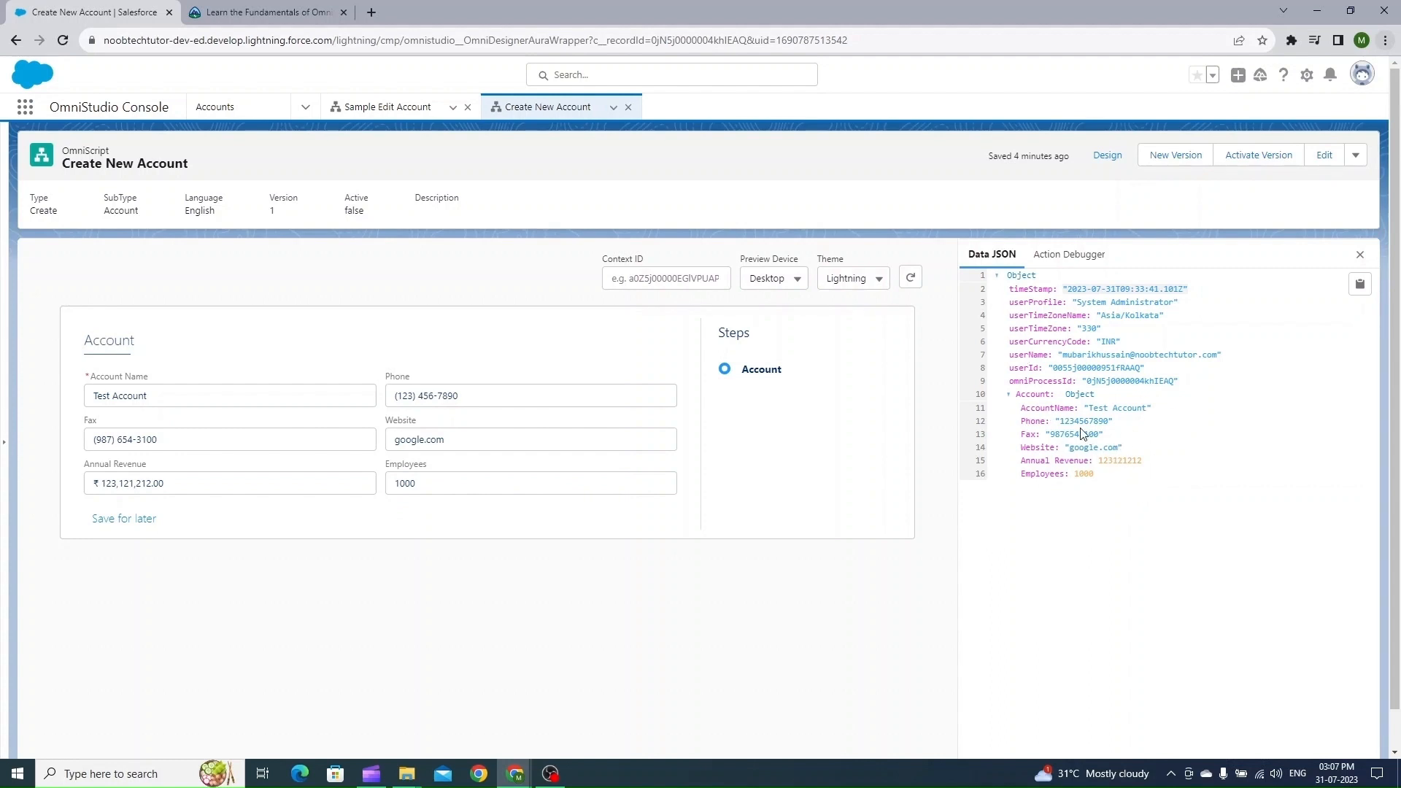
Step: Return to the OmniScript's design view and set its Currency Code to U.S. Dollar (USD) in the setup
click(1107, 154)
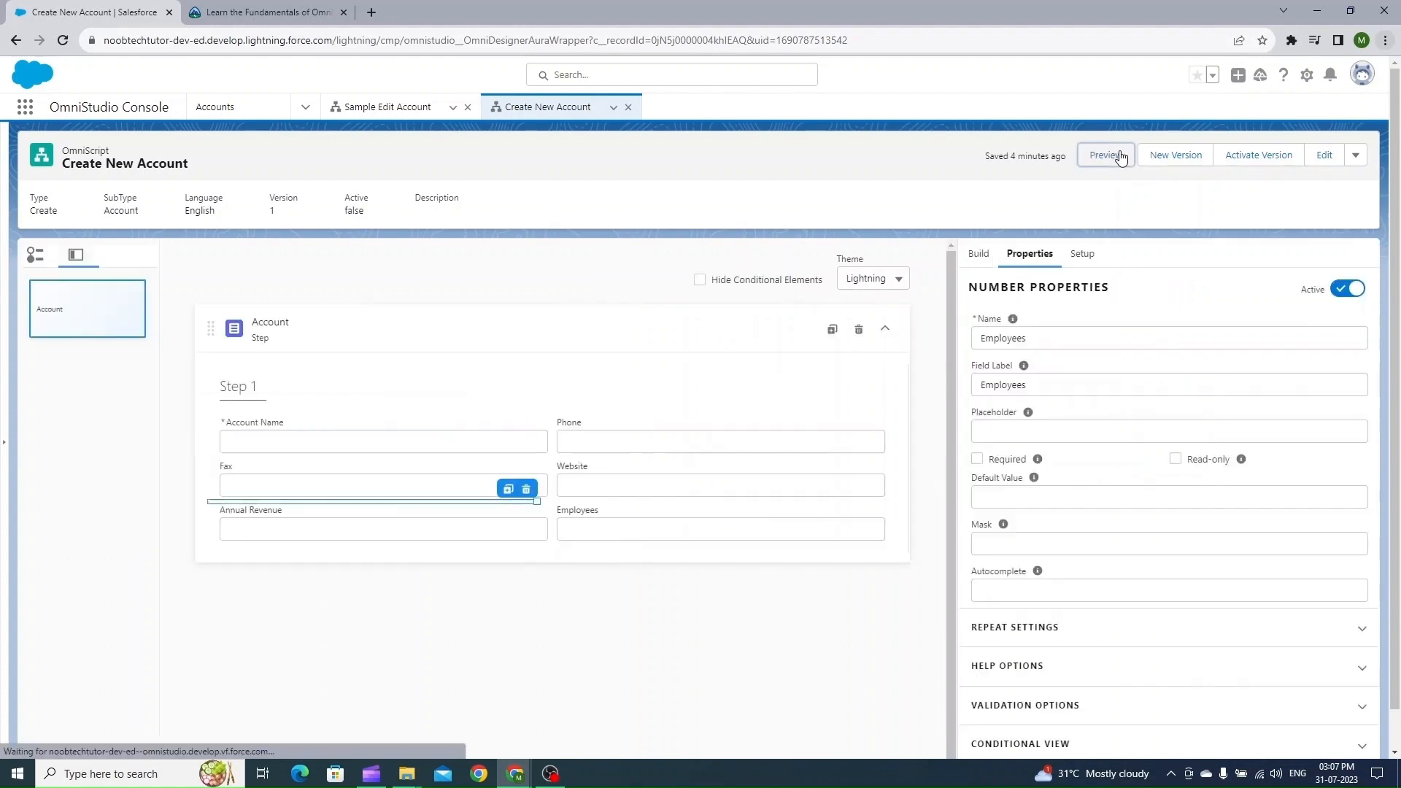
click(1080, 253)
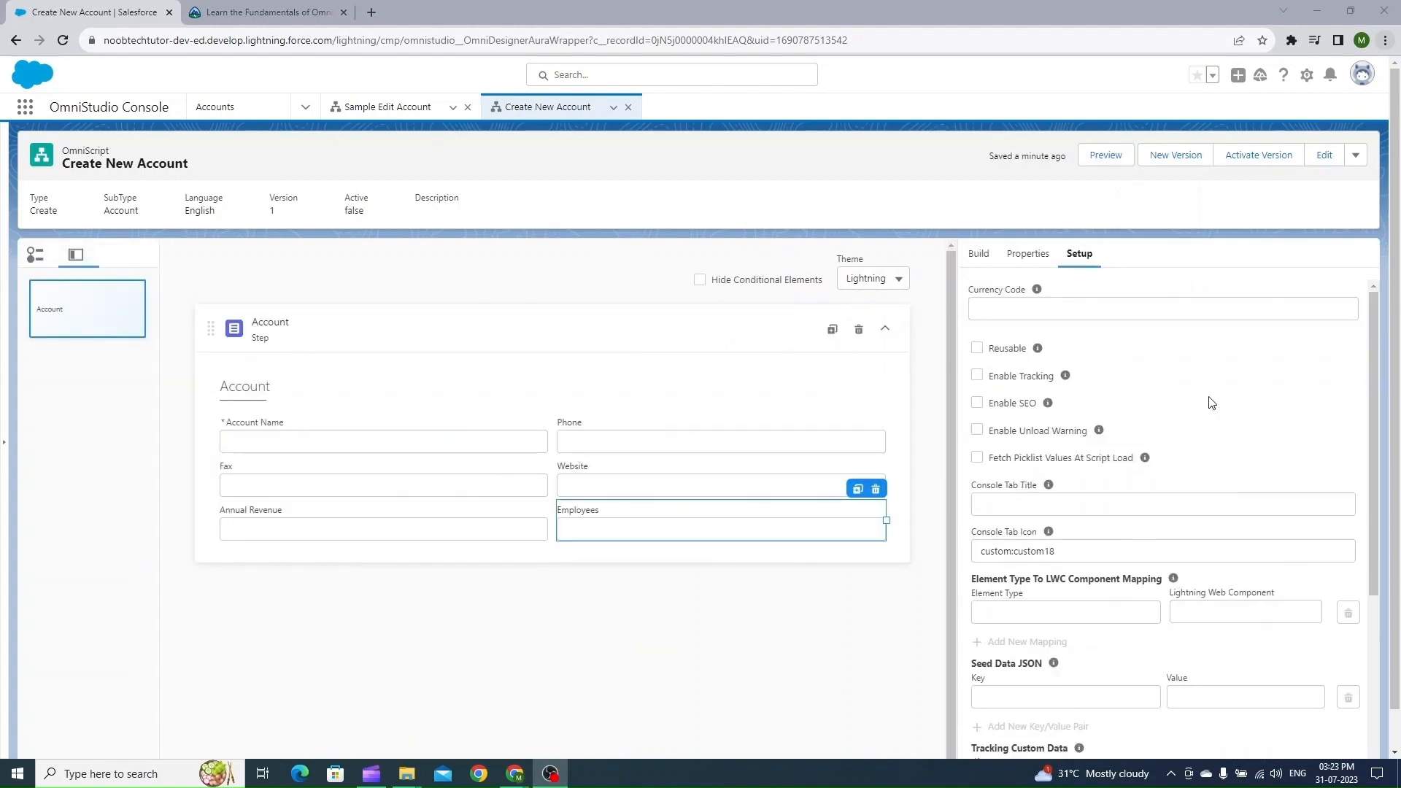
click(1106, 312)
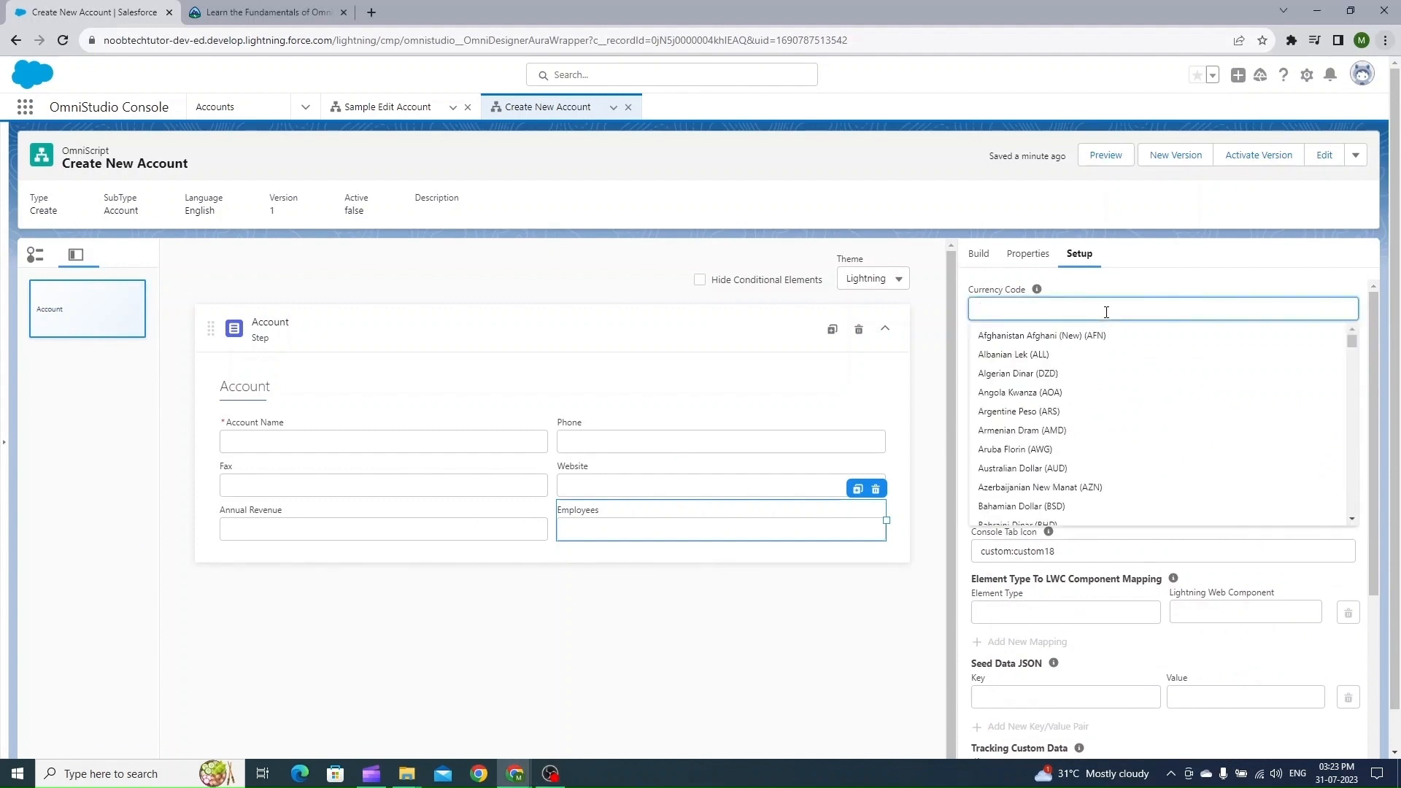
text(us)
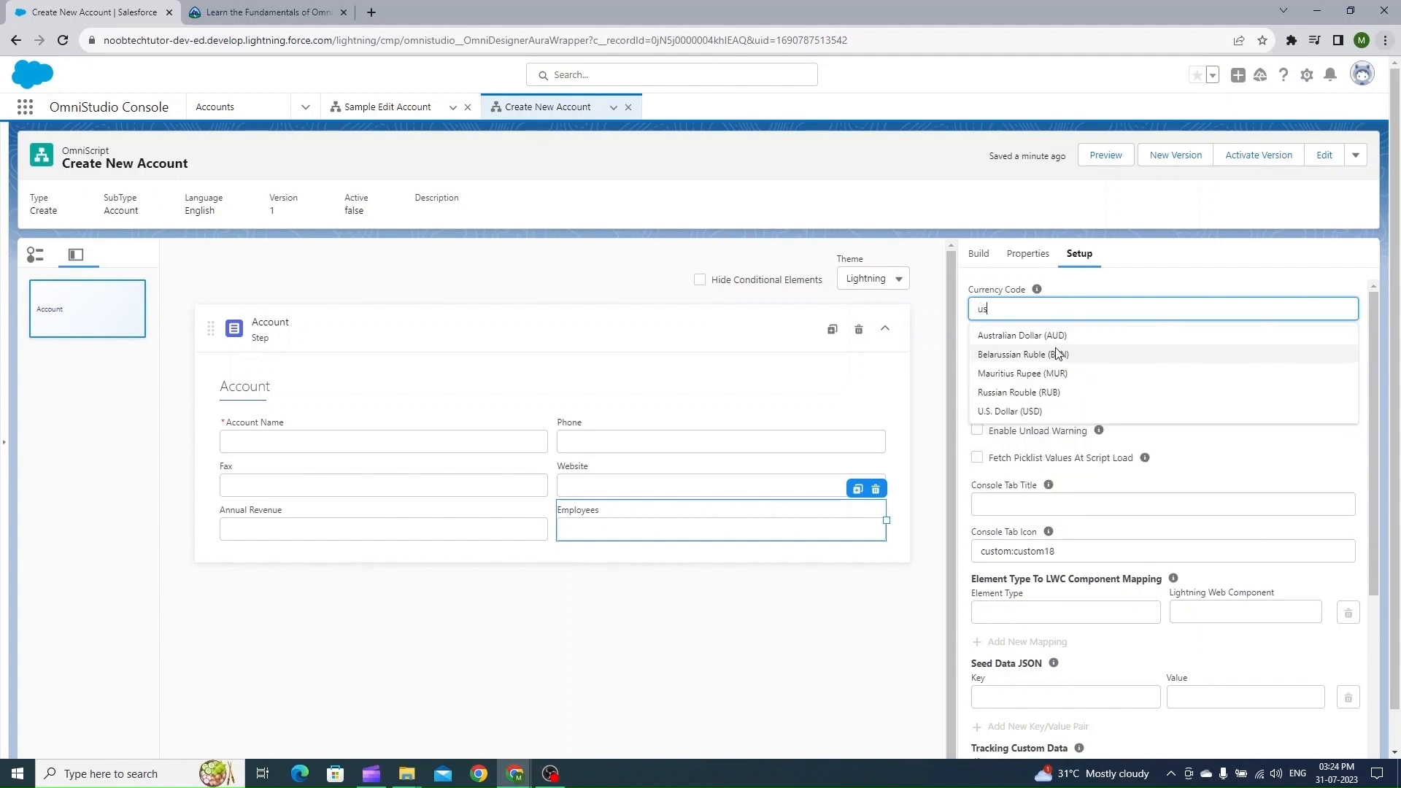
click(1060, 413)
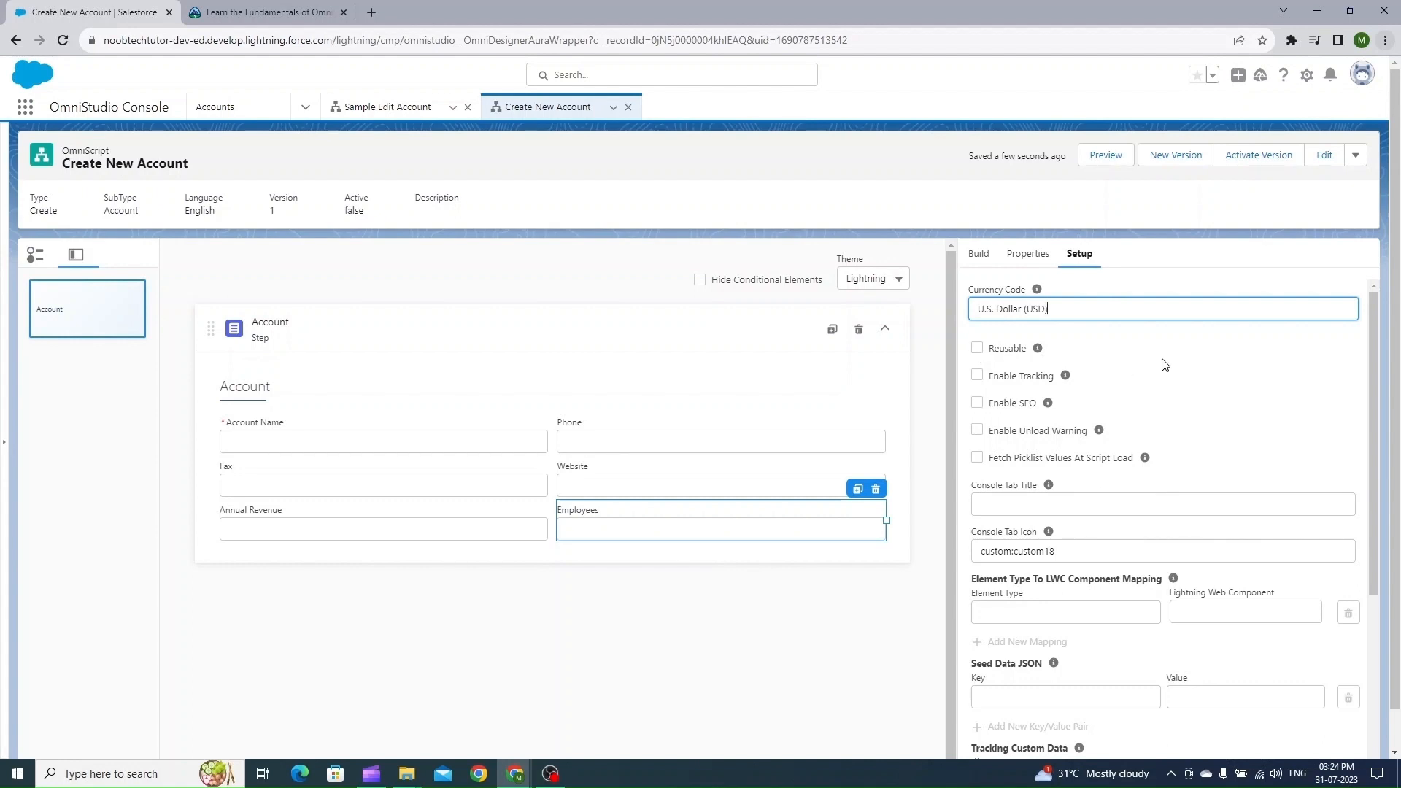
Step: Add a Seed Data JSON pair with the key Test and the value Testvalue to the OmniScript setup
scroll(1165, 365, down, 1)
scroll(1164, 365, down, 2)
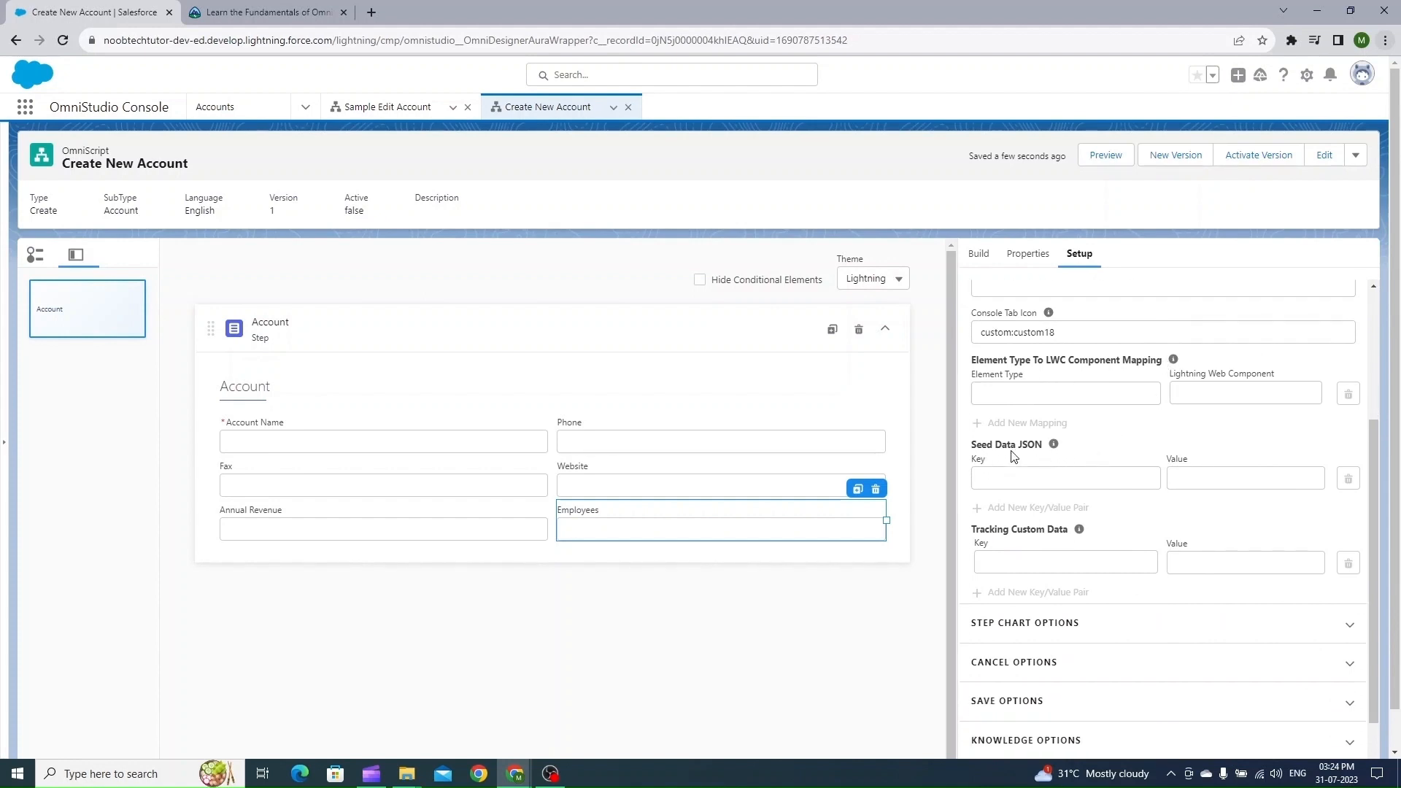
mouse_move(1053, 450)
click(1006, 476)
text(Test)
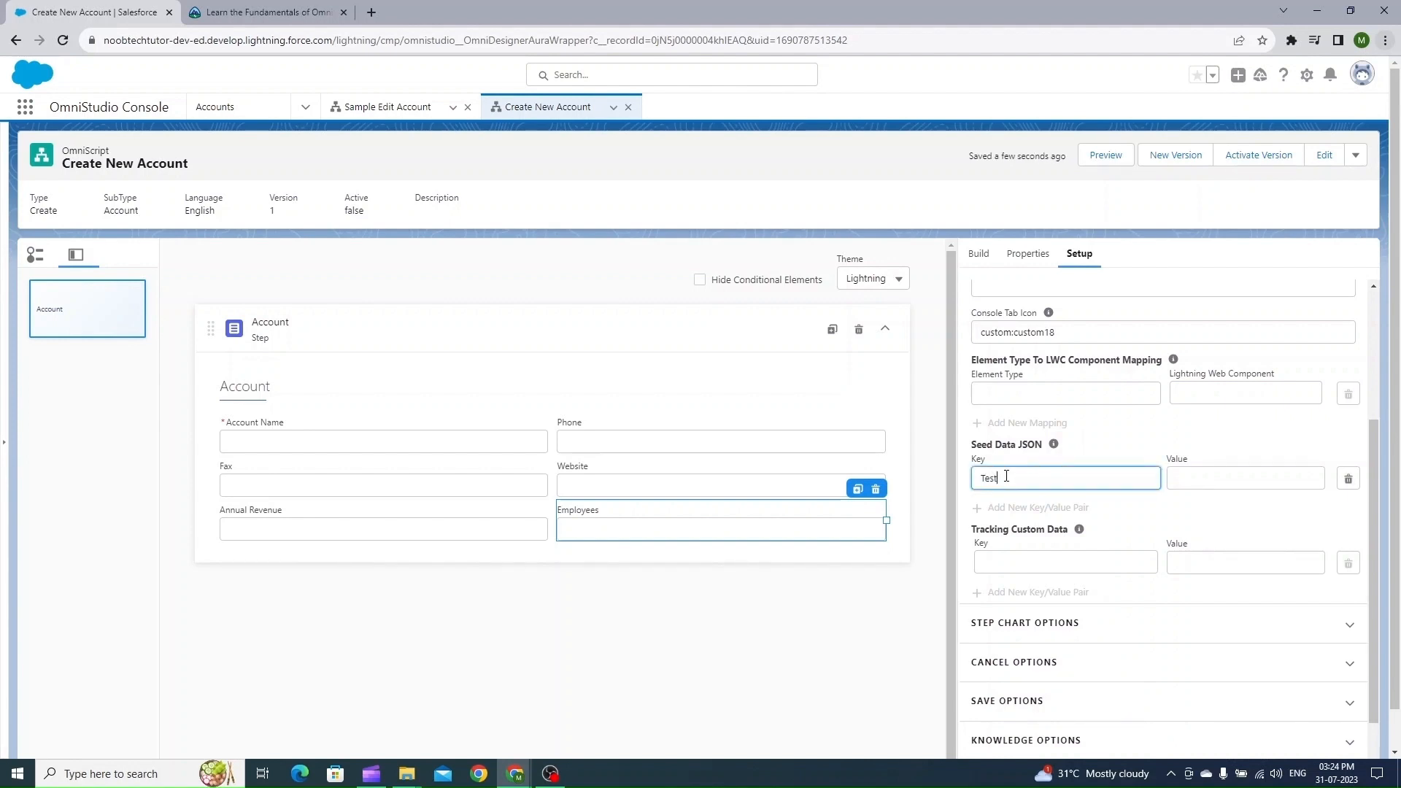
key(Tab)
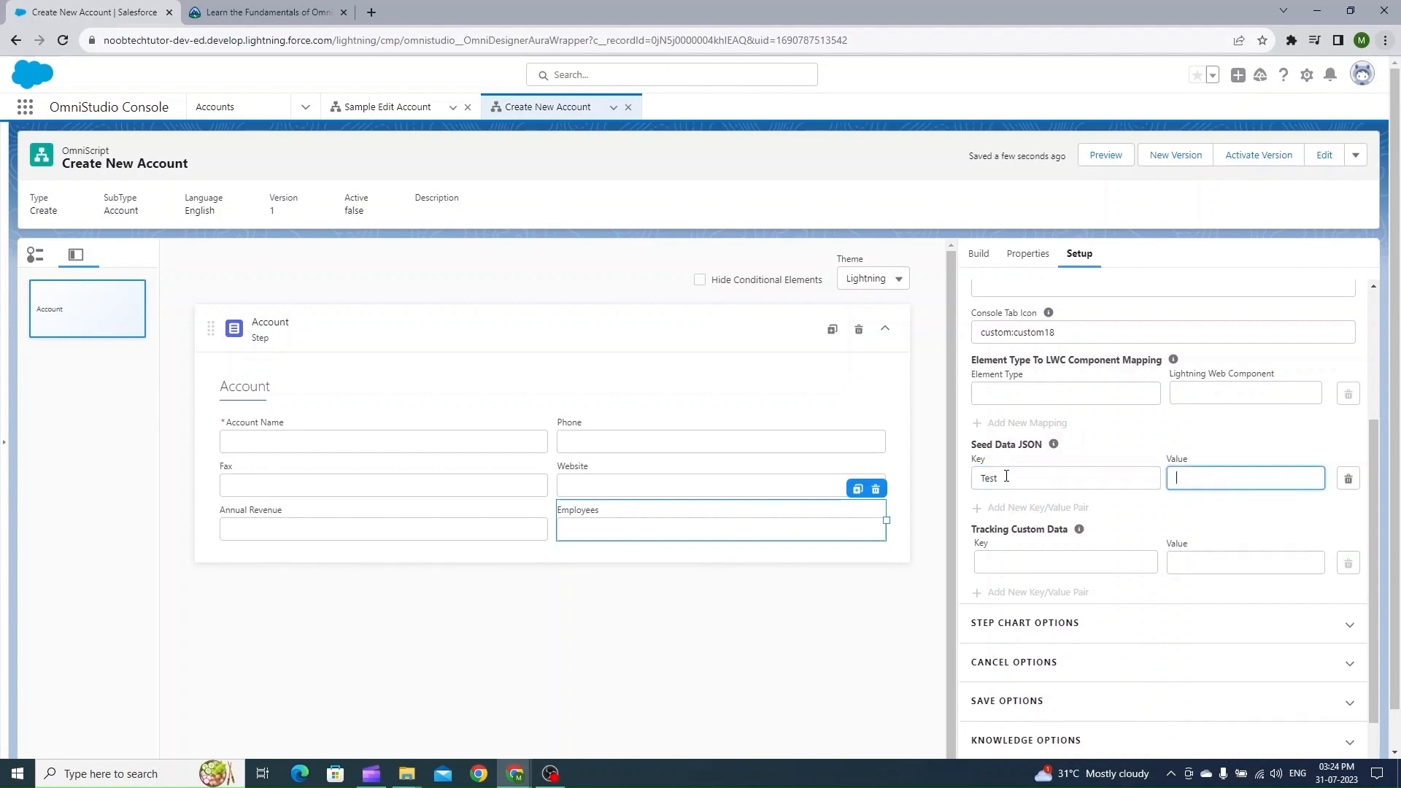
text(Testv)
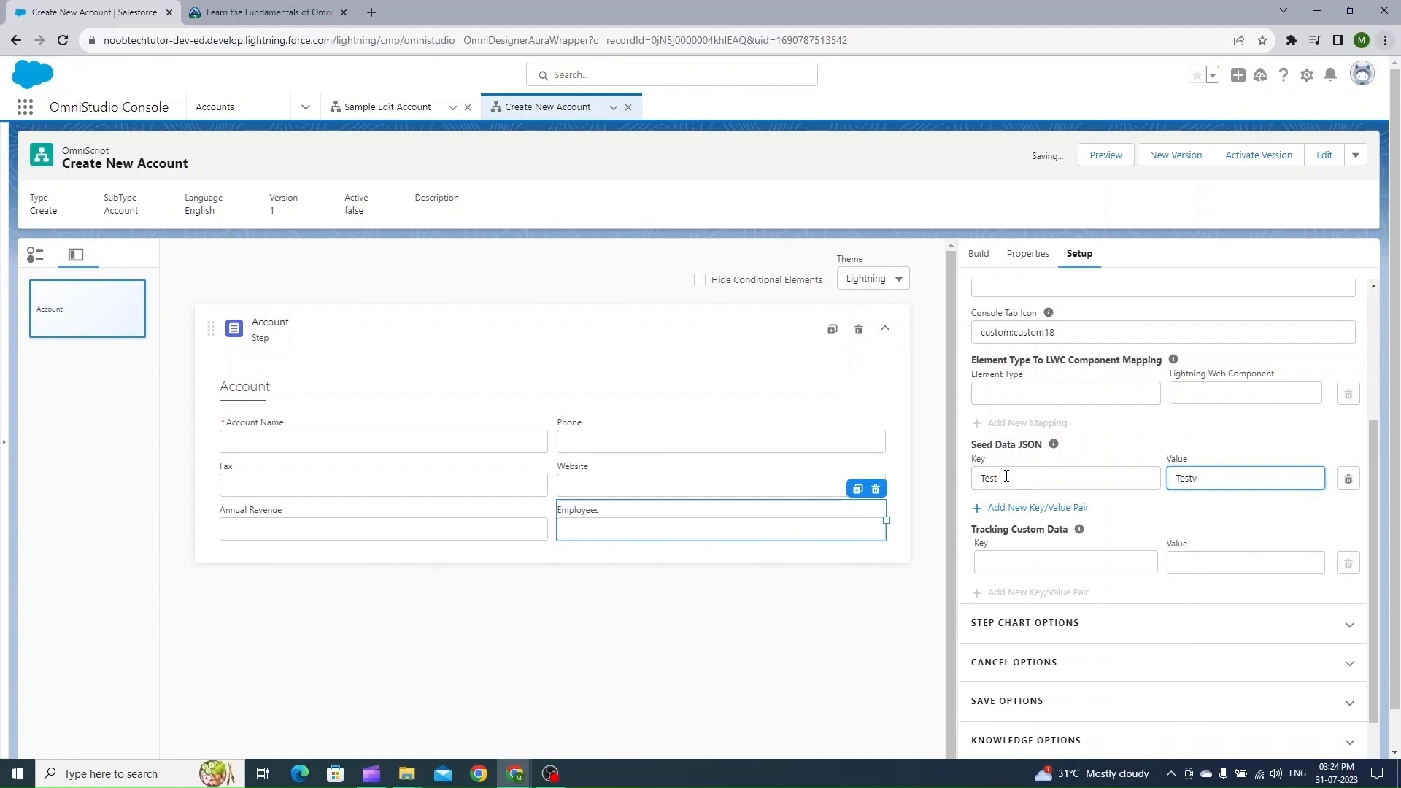
text(alue)
Step: Examine the Step Chart Options and the available Step Chart Placement choices
scroll(1150, 469, down, 3)
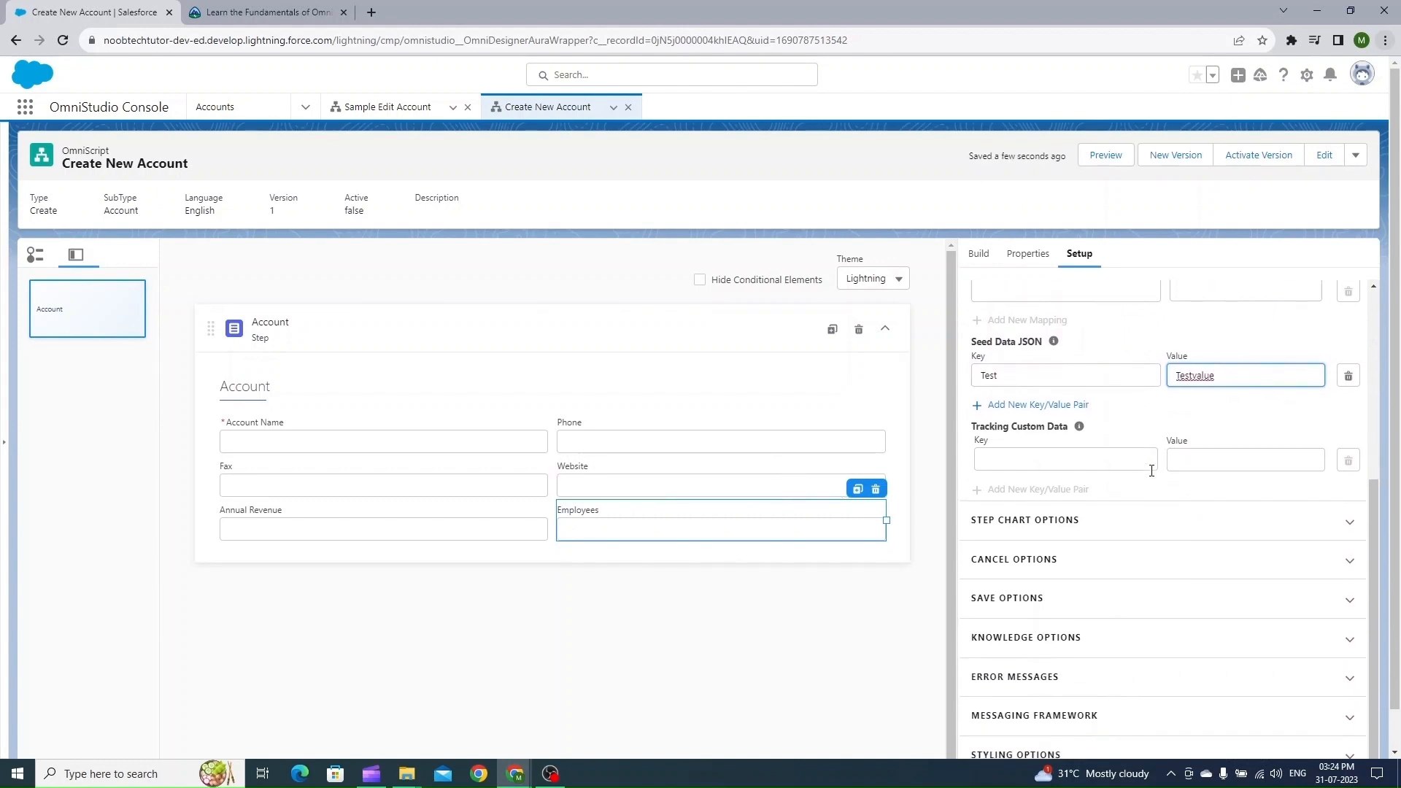
click(1111, 526)
scroll(1110, 525, down, 1)
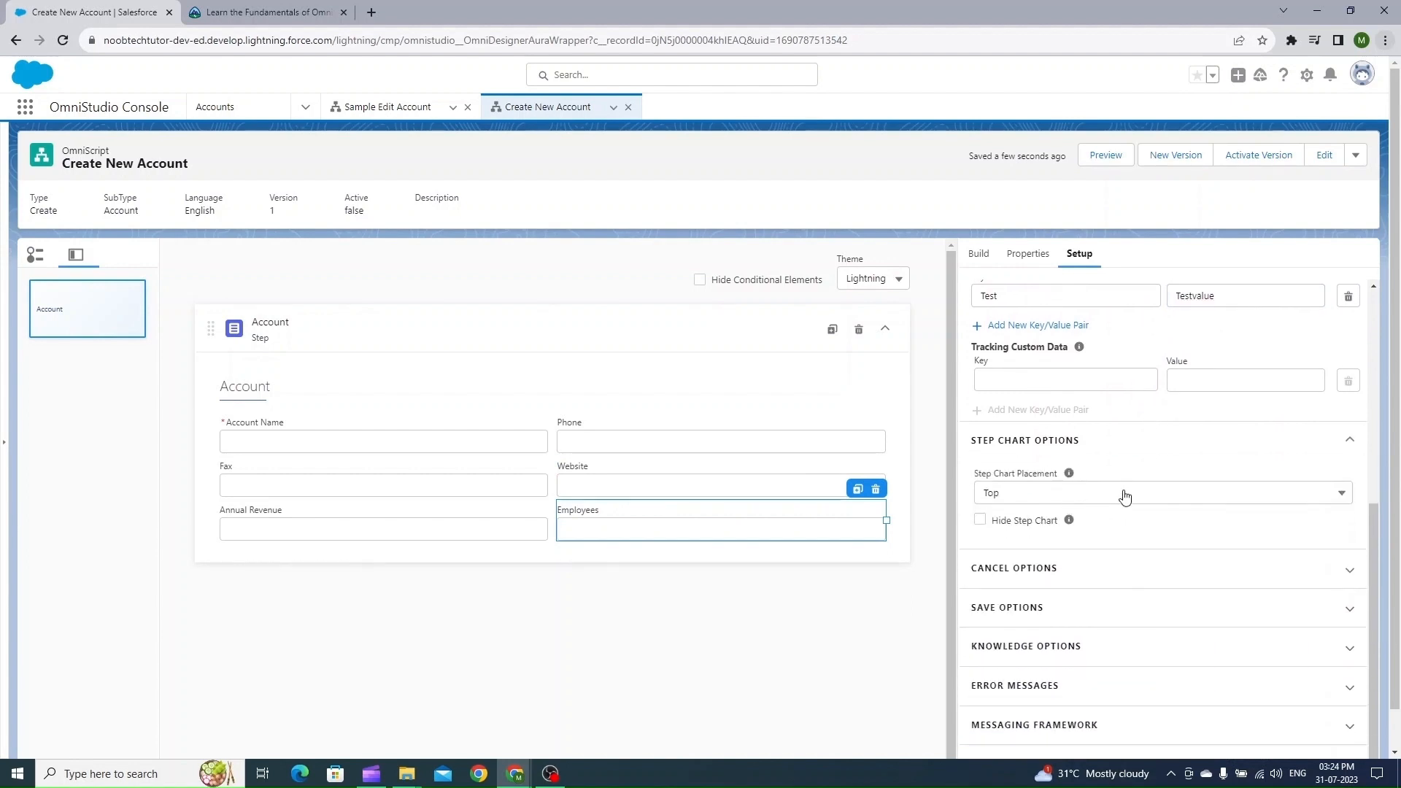
click(1124, 497)
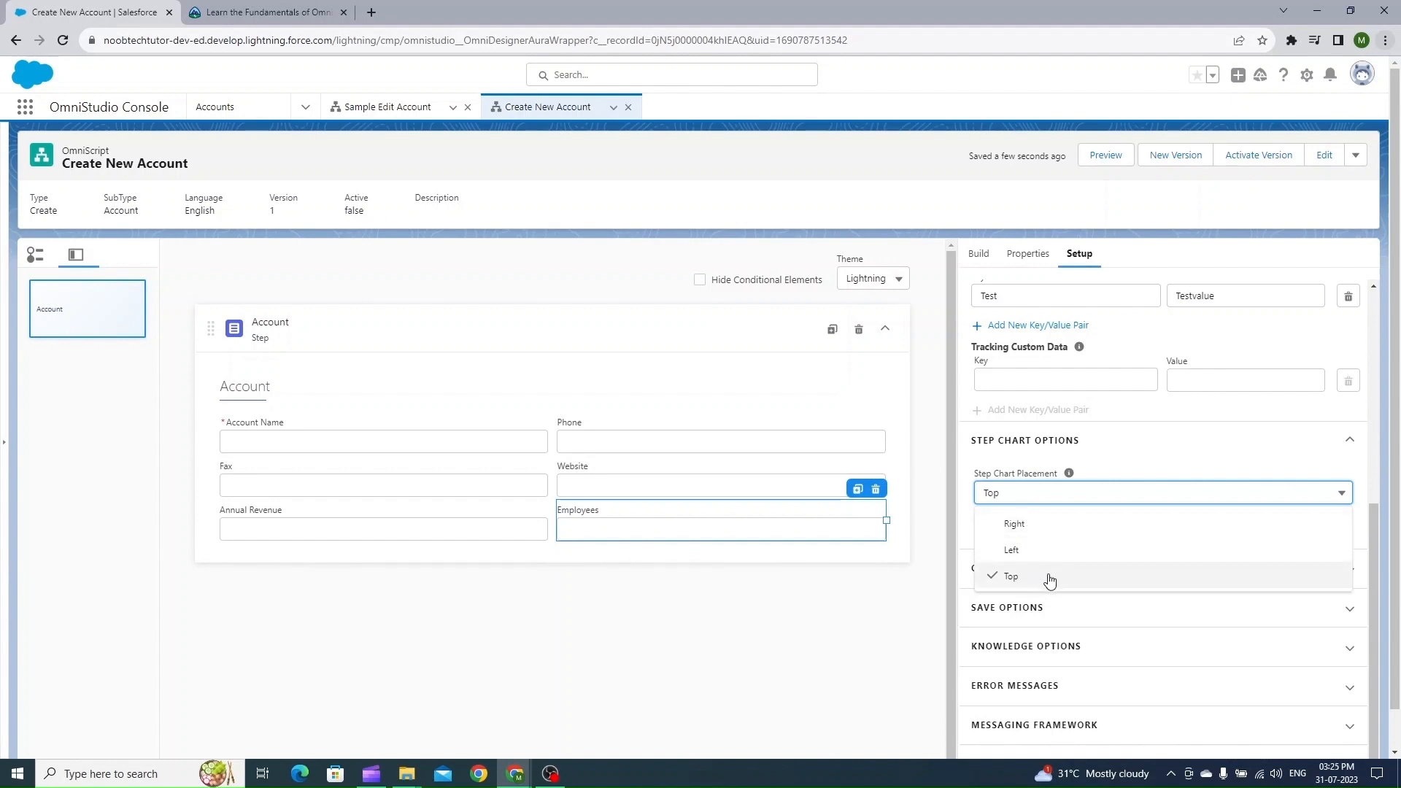
click(1134, 458)
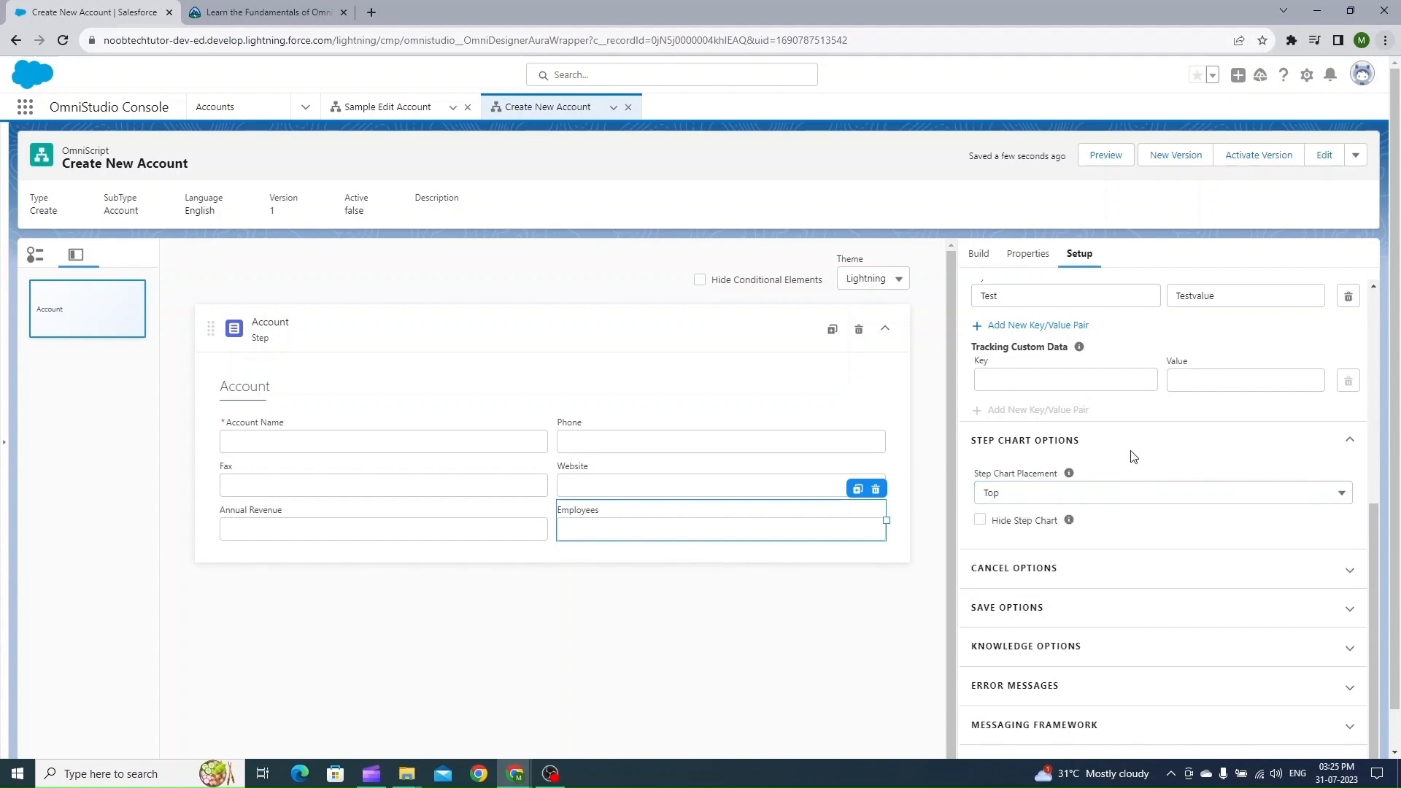
Step: Try Enable Cancel in the Cancel Options, inspect its settings and disable it again
scroll(1142, 570, down, 1)
click(1114, 513)
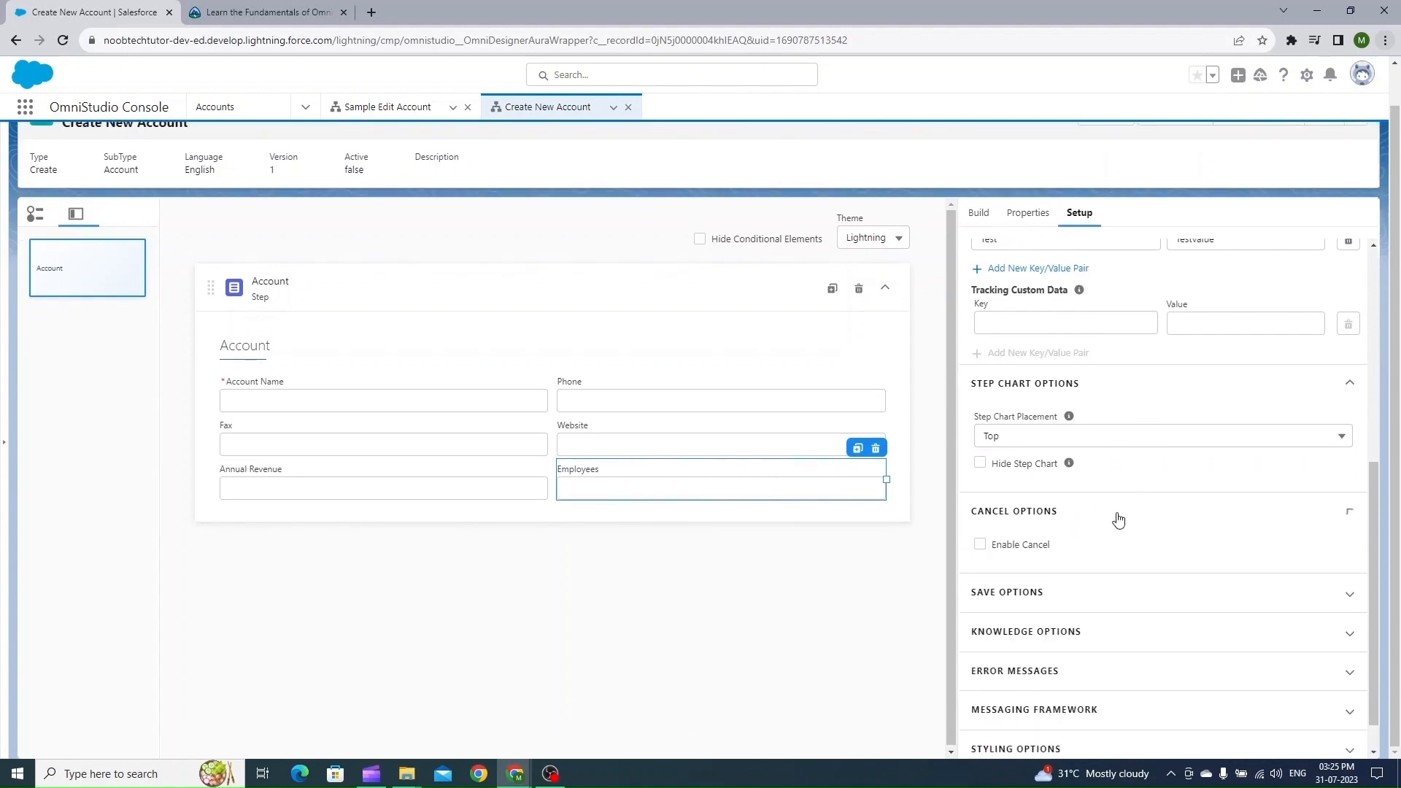
scroll(1115, 514, down, 1)
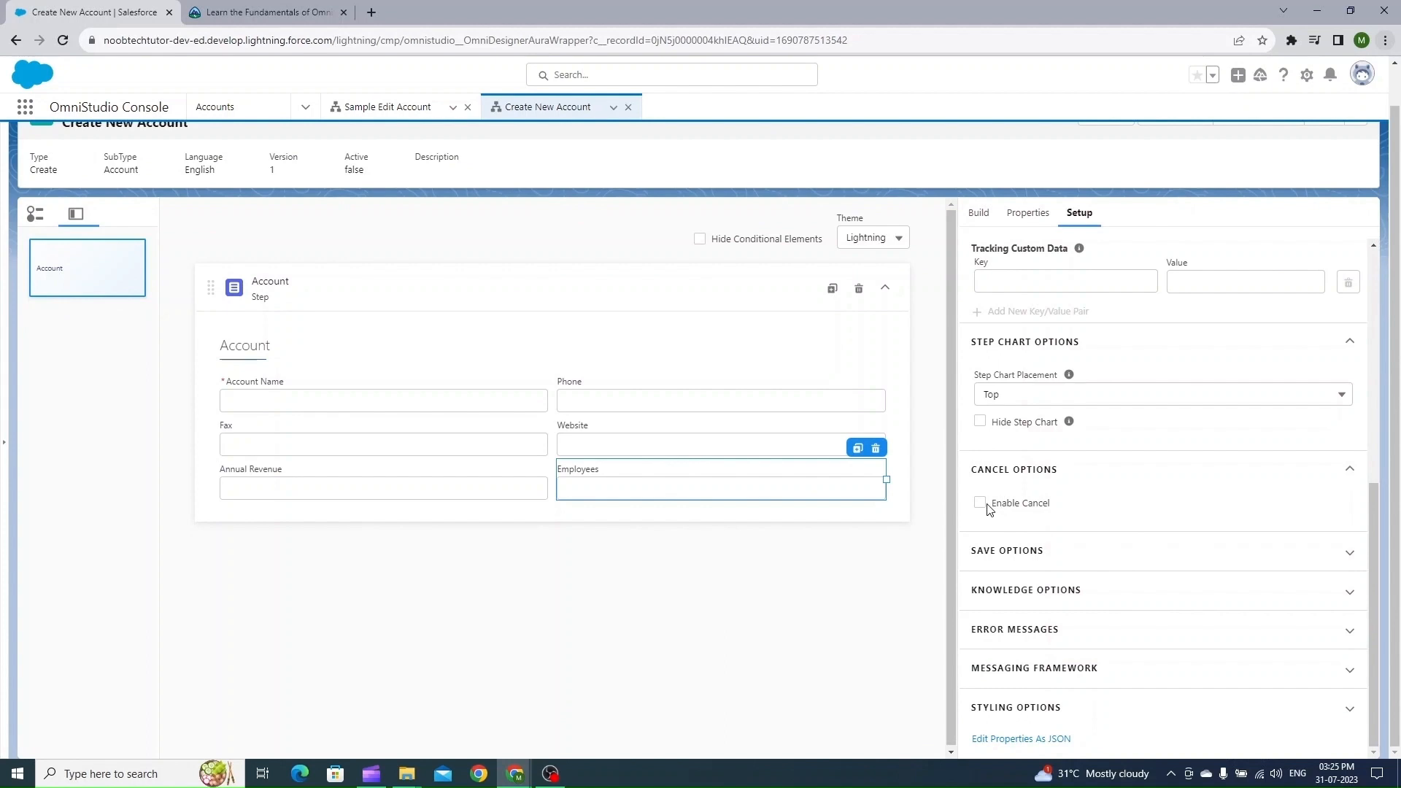
click(979, 502)
scroll(1139, 559, down, 2)
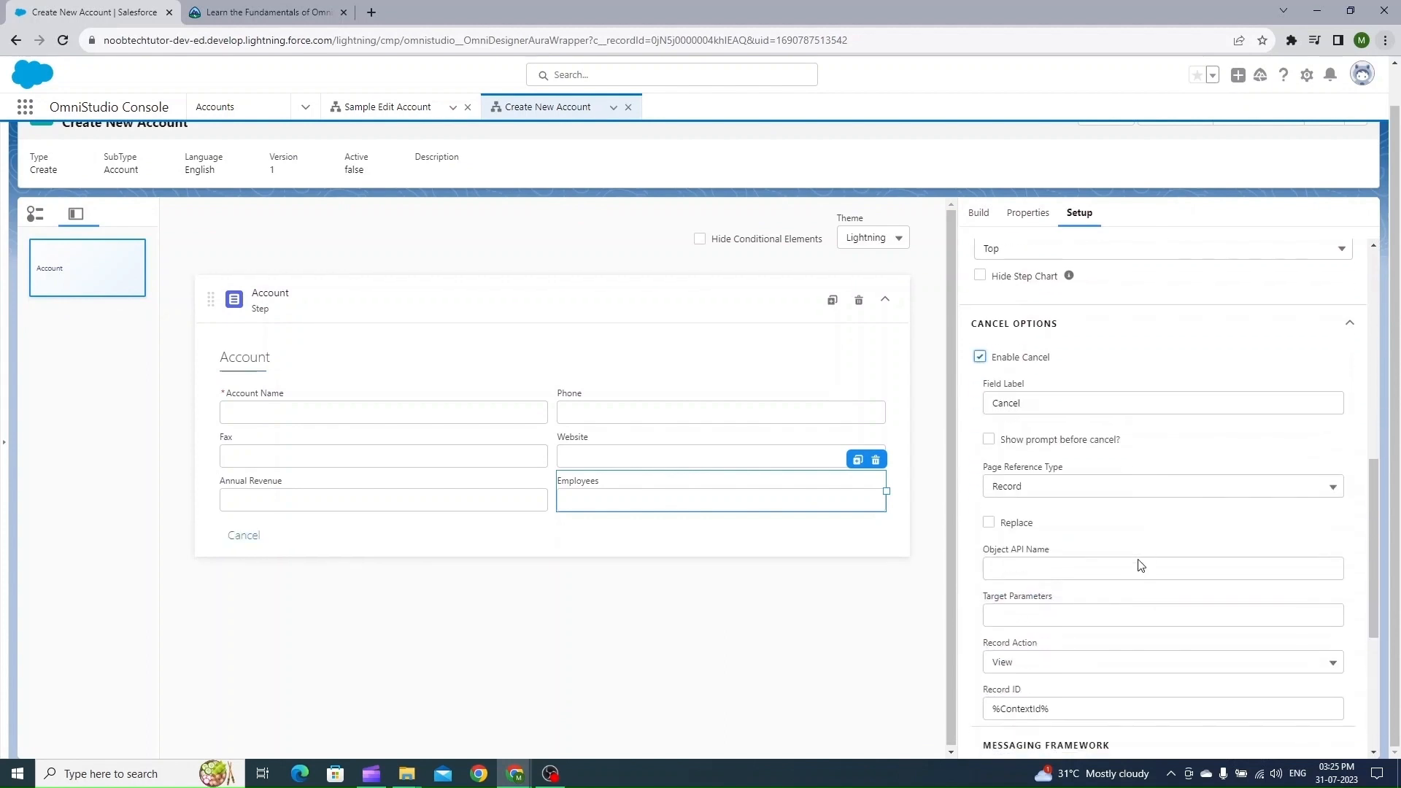
scroll(1139, 559, down, 1)
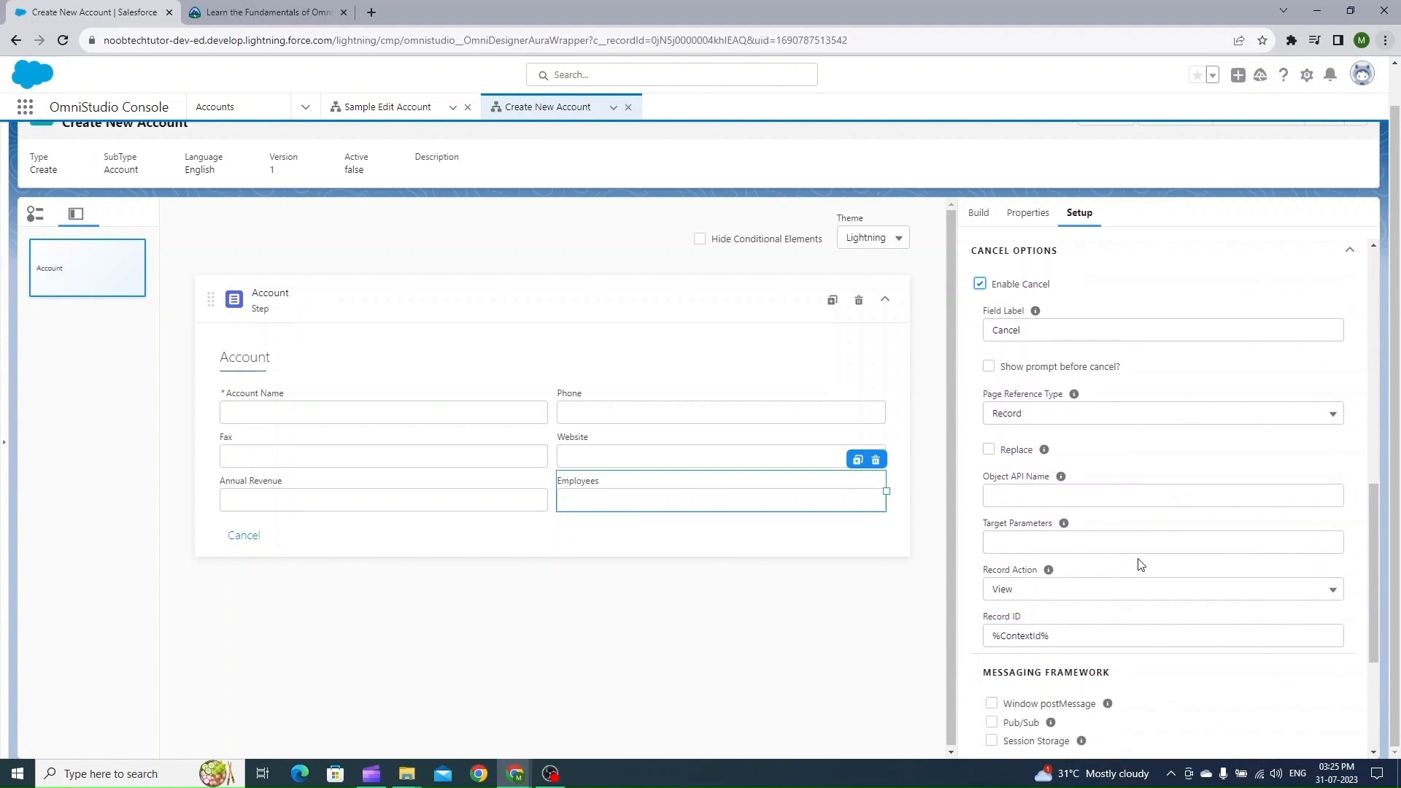
scroll(1139, 559, up, 1)
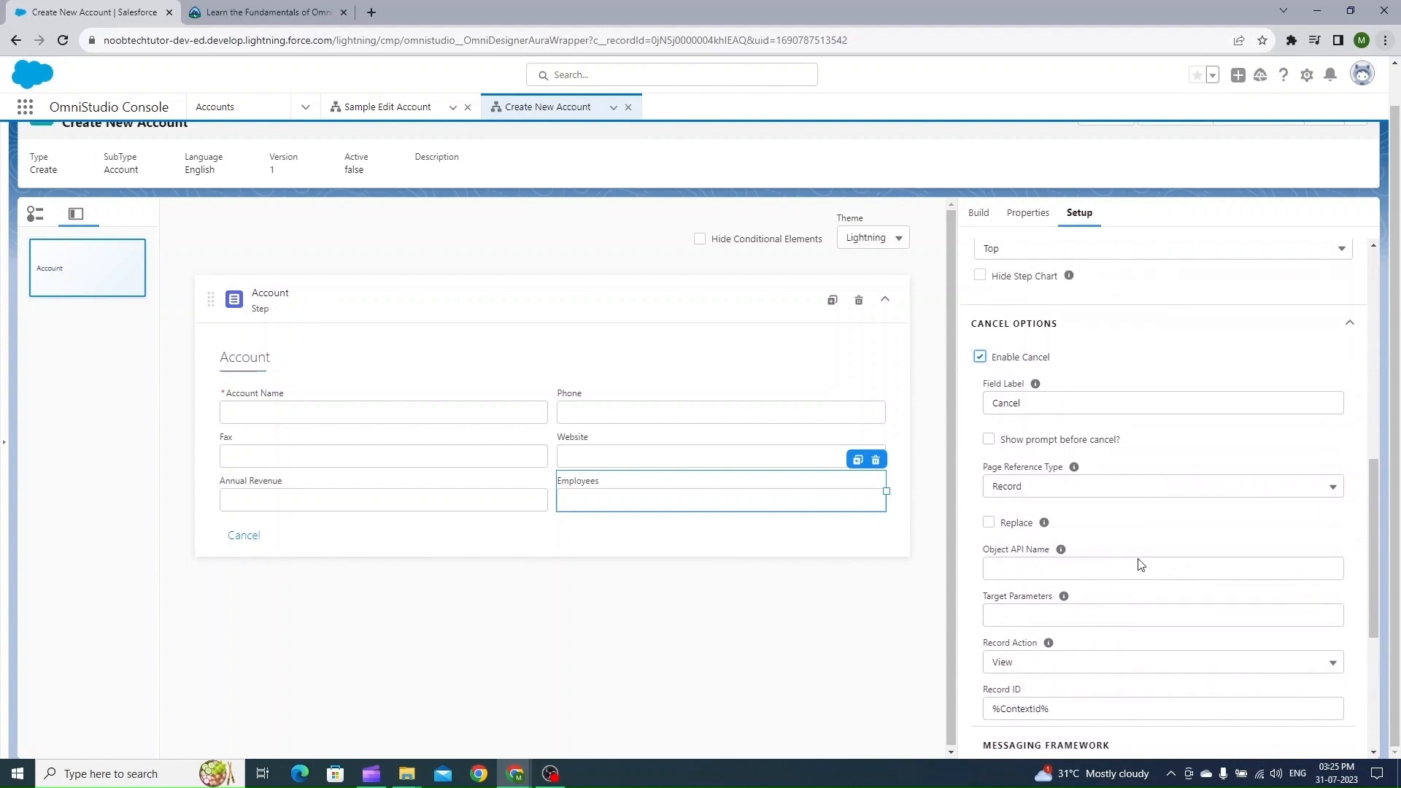
click(980, 358)
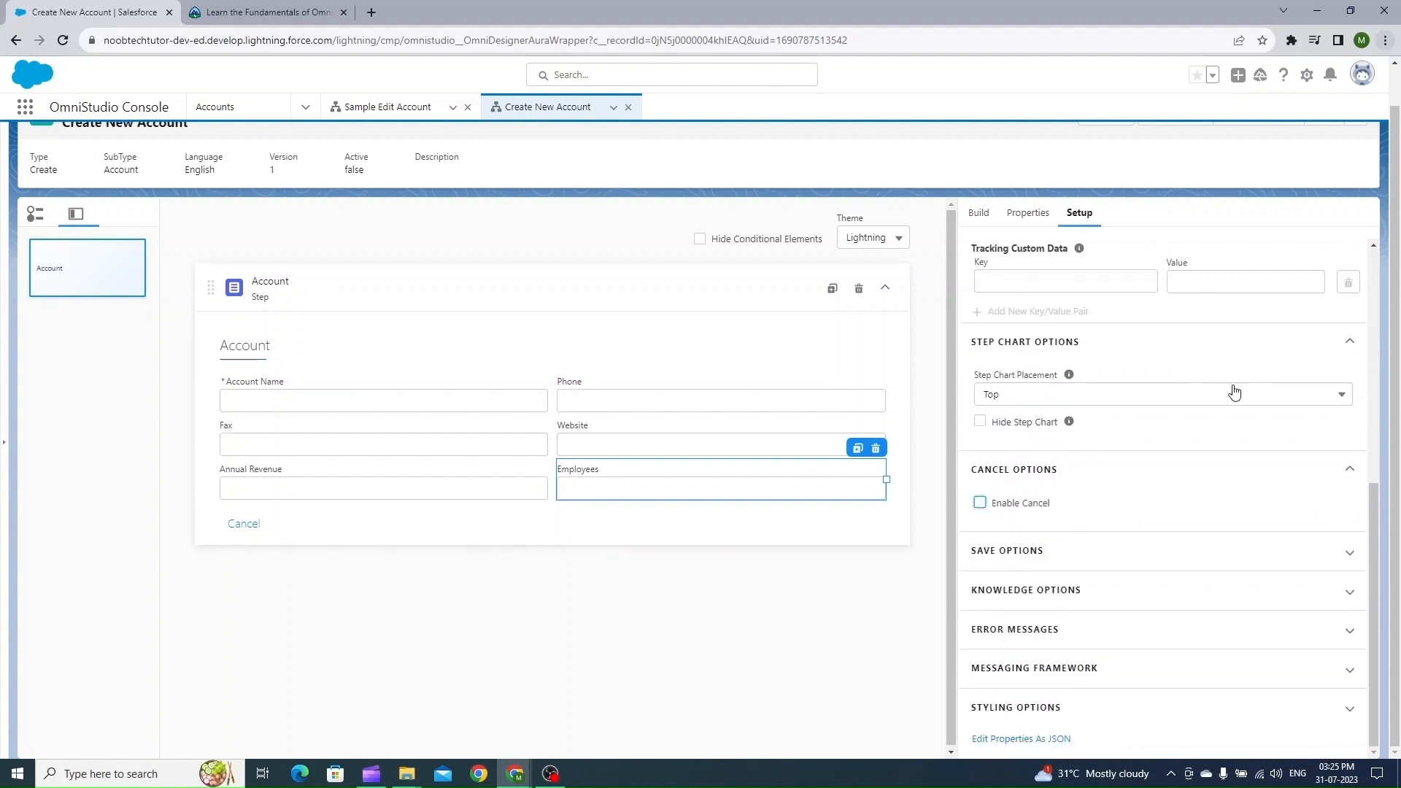
Step: Review the Save Options and Styling Options in the OmniScript setup
click(1086, 558)
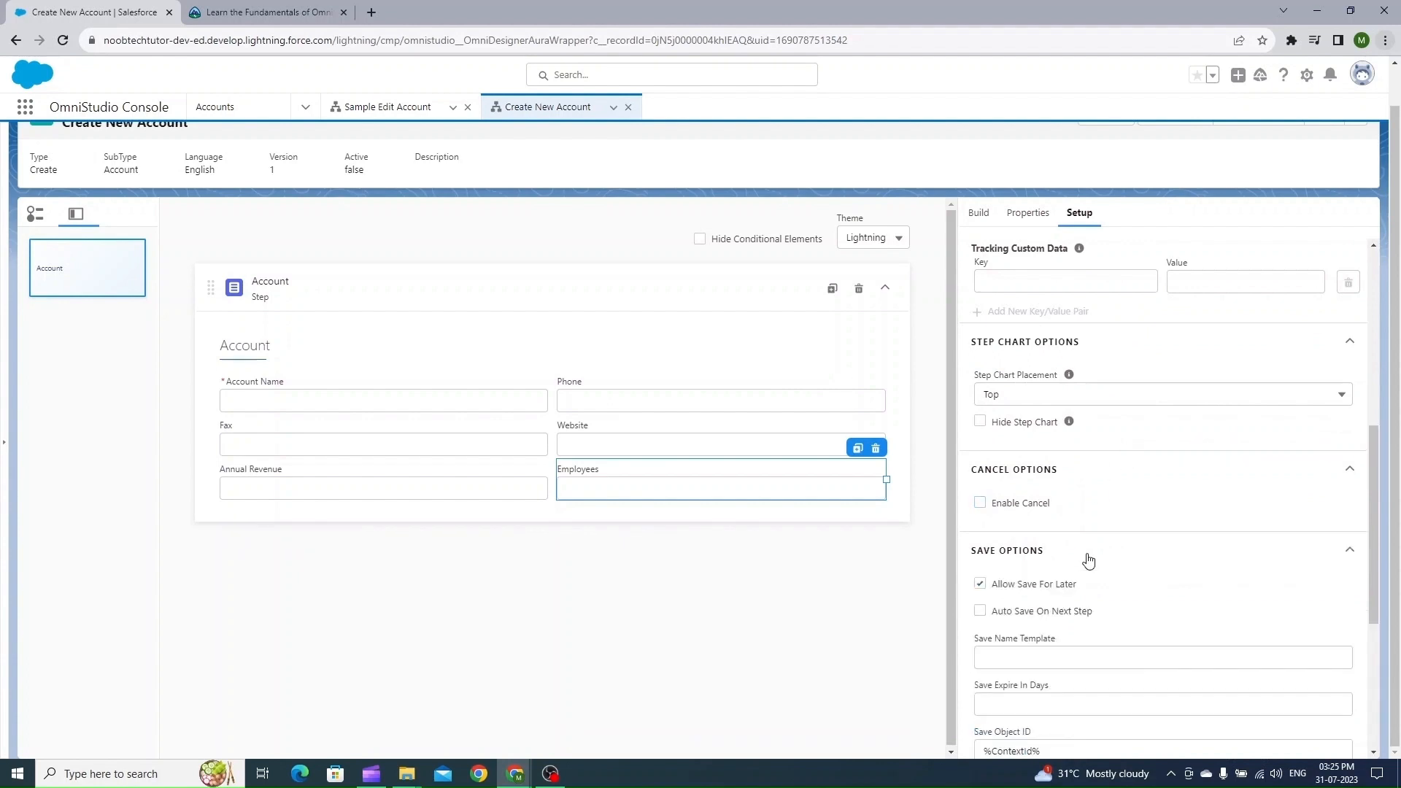
scroll(1088, 559, down, 2)
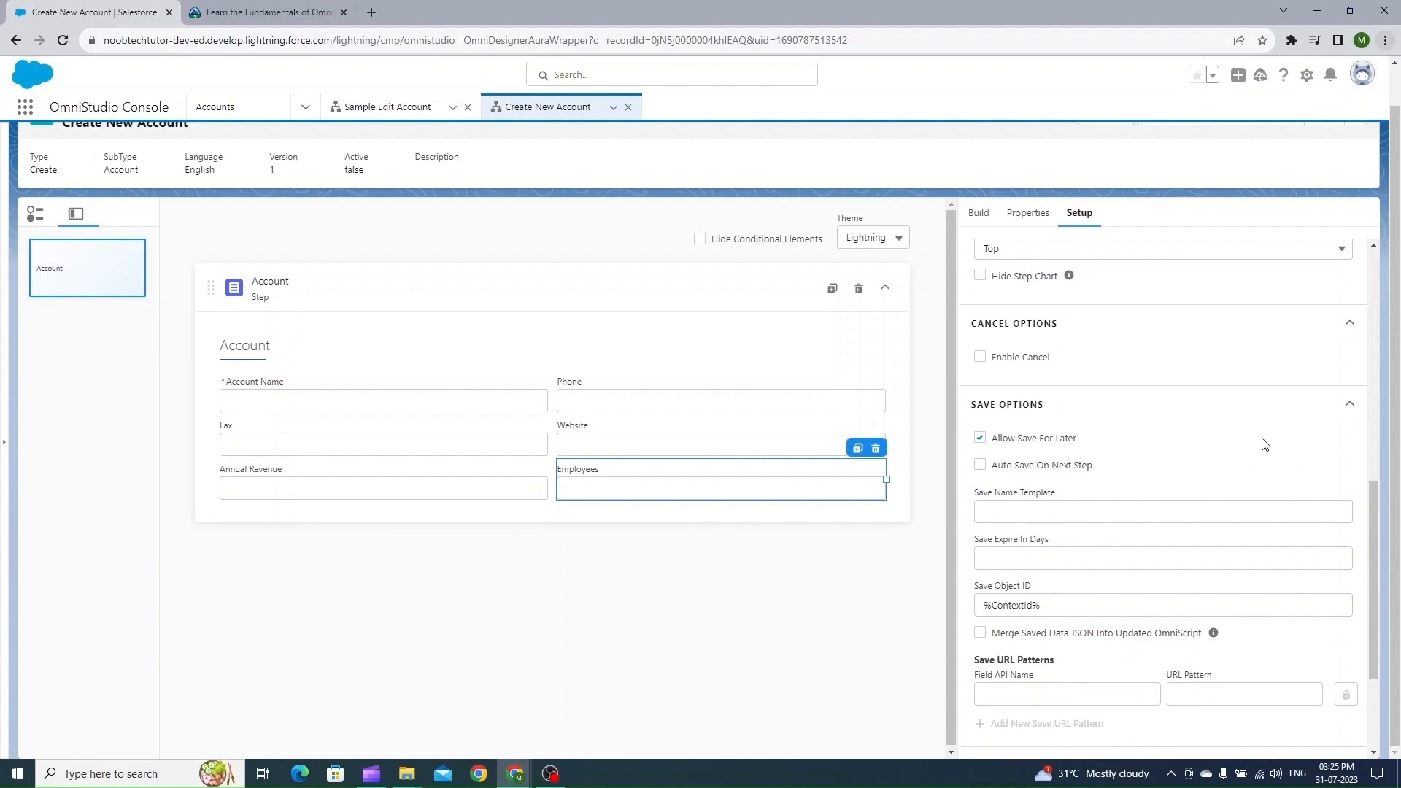
click(1351, 406)
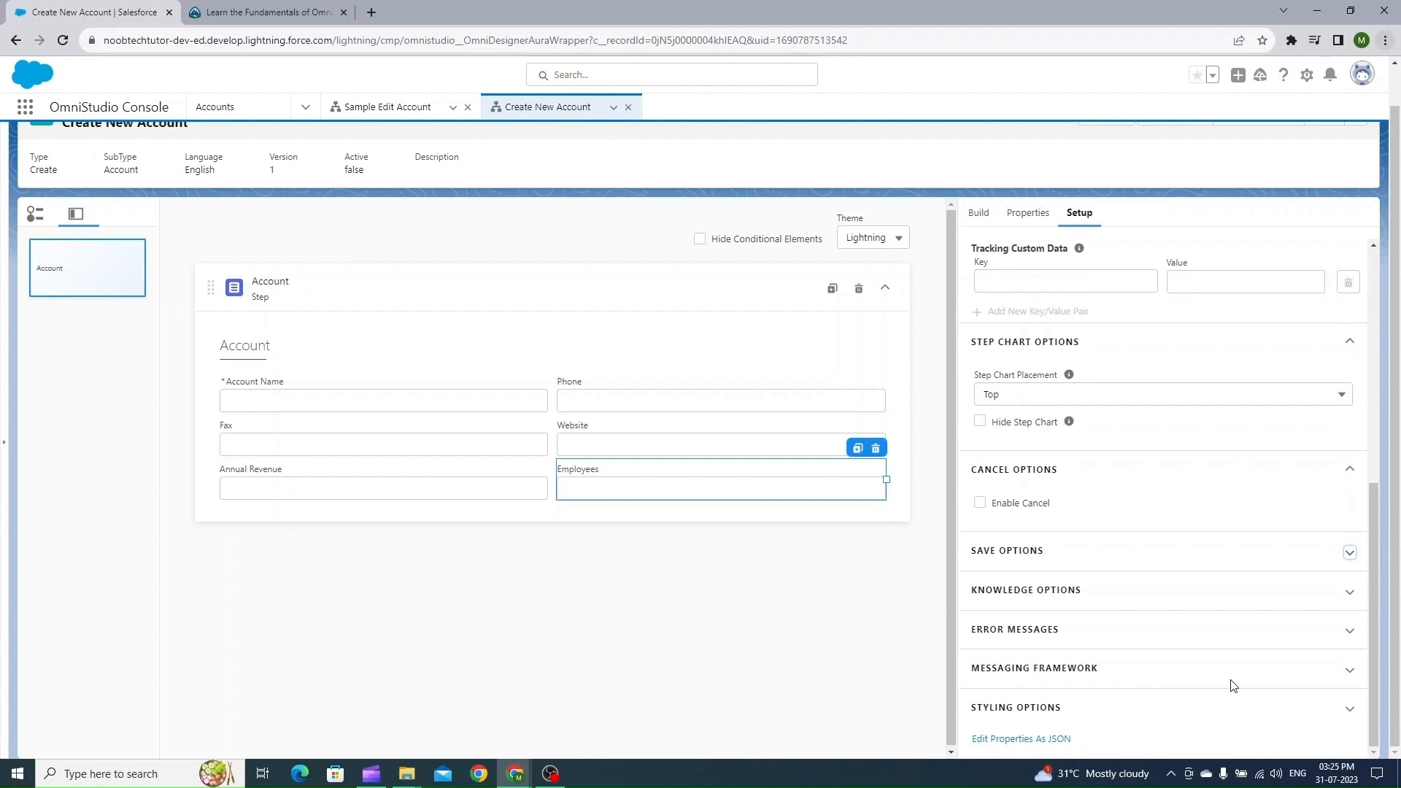
click(1304, 710)
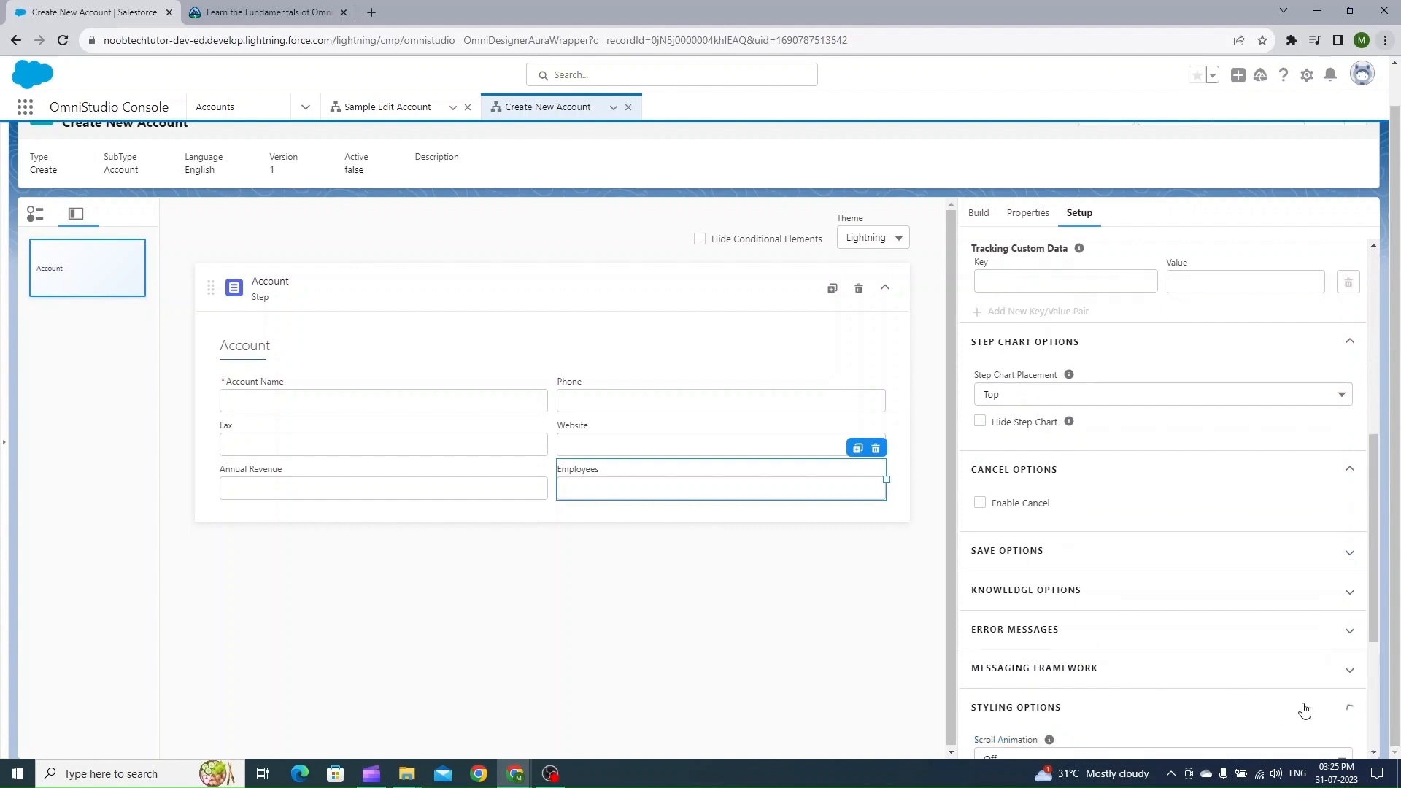
scroll(1284, 700, down, 3)
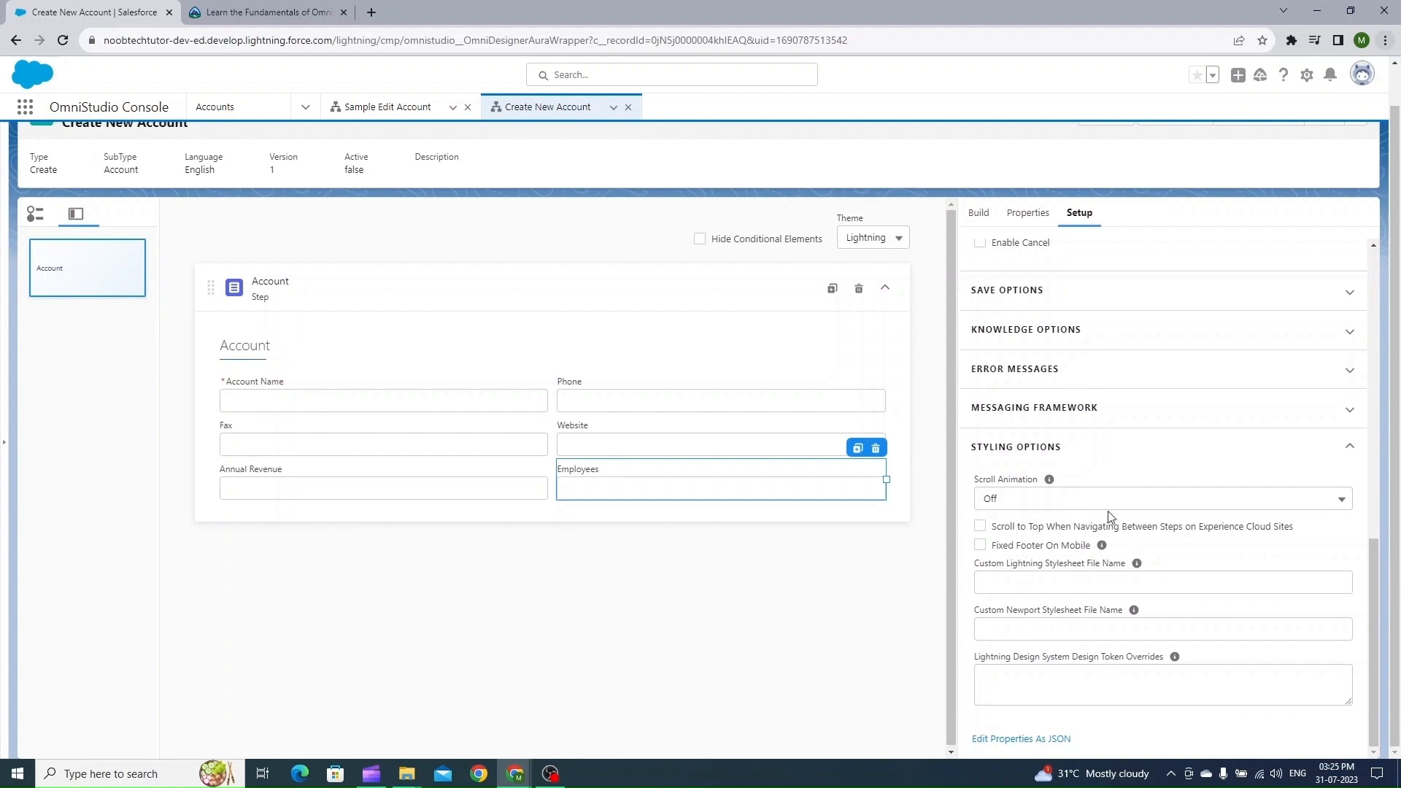
scroll(1185, 473, up, 4)
scroll(1186, 473, up, 7)
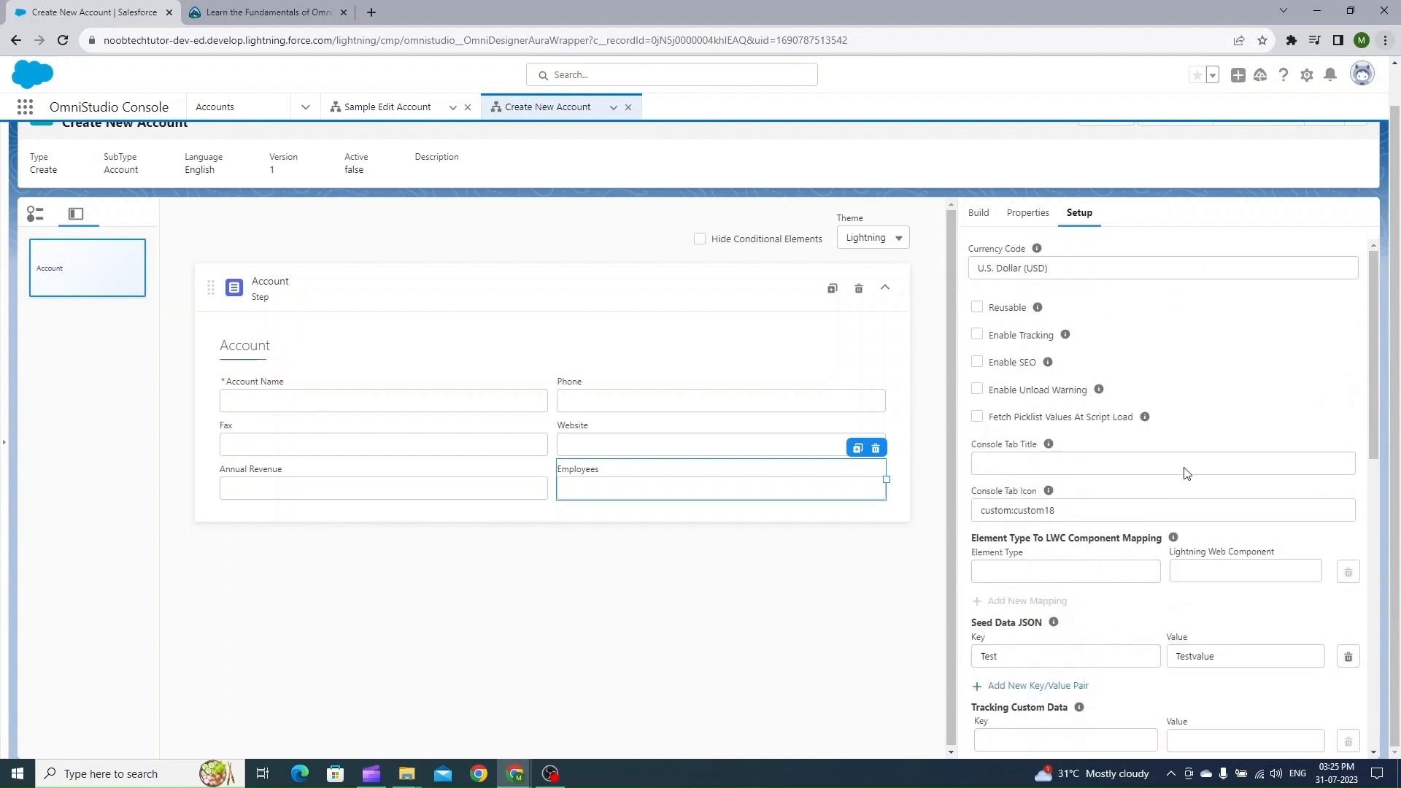
Step: Preview the OmniScript and enter 1201 as the Annual Revenue to test the currency format
click(1098, 152)
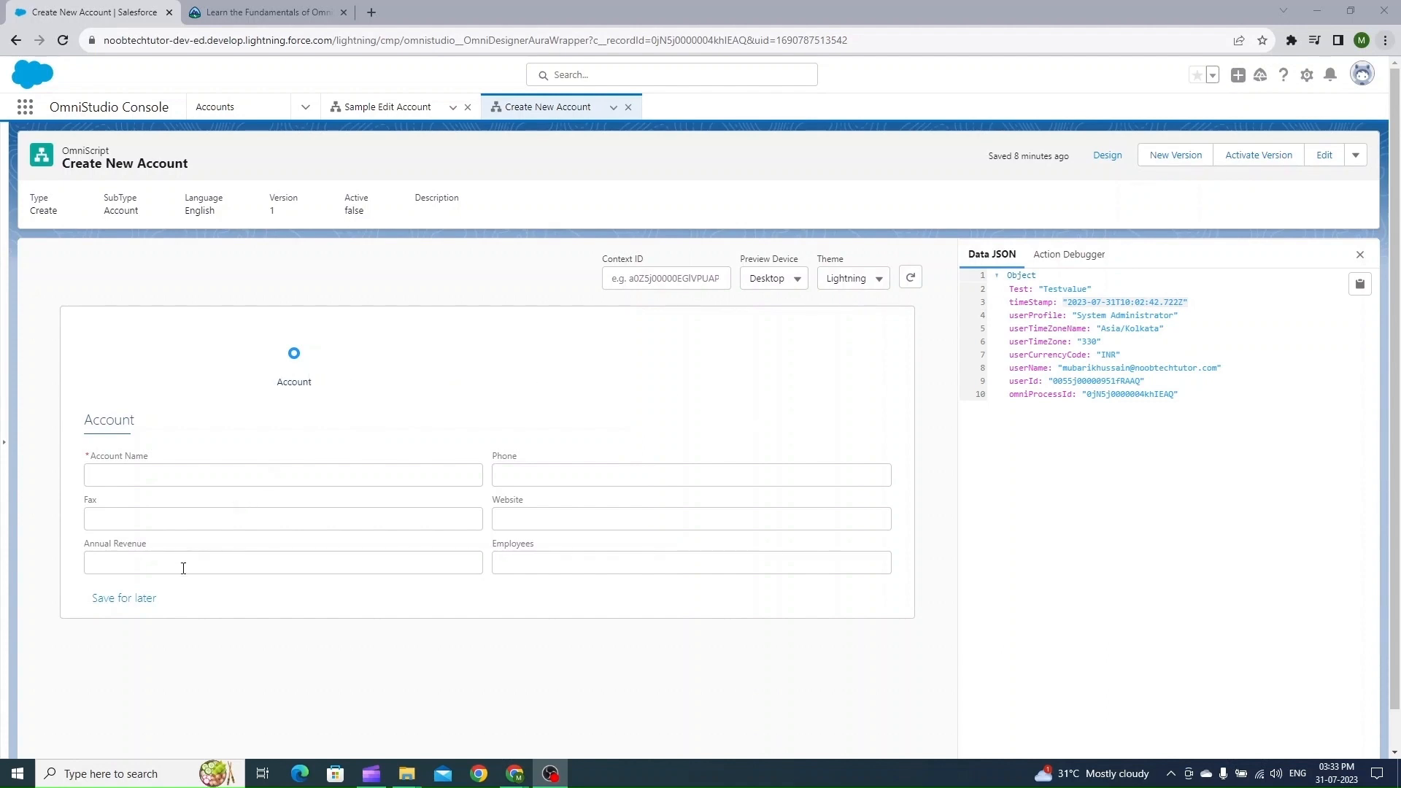
click(183, 568)
text(1201)
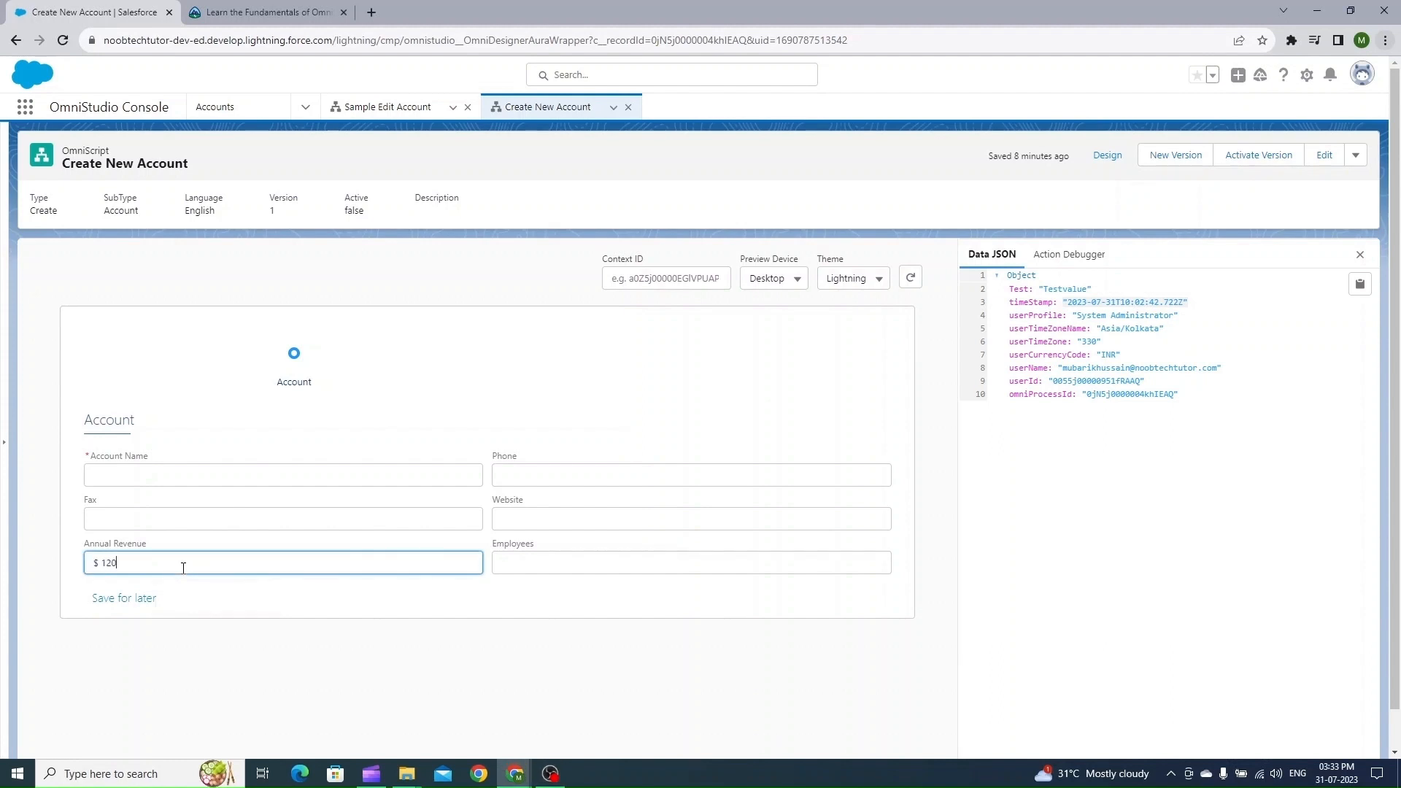
click(336, 714)
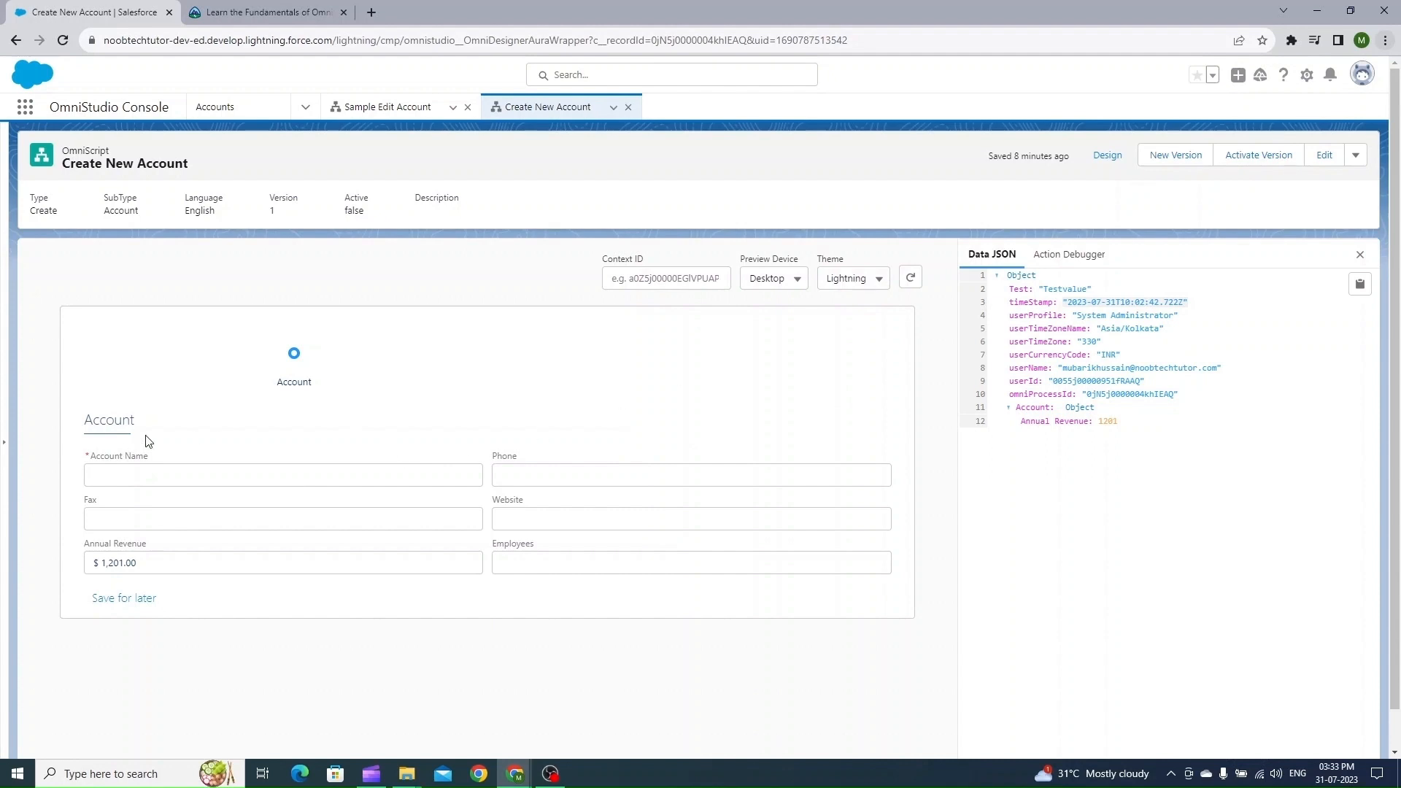
Step: Try the Newport theme in the preview and test the required Account Name field by entering asd and clearing it
click(858, 283)
click(873, 335)
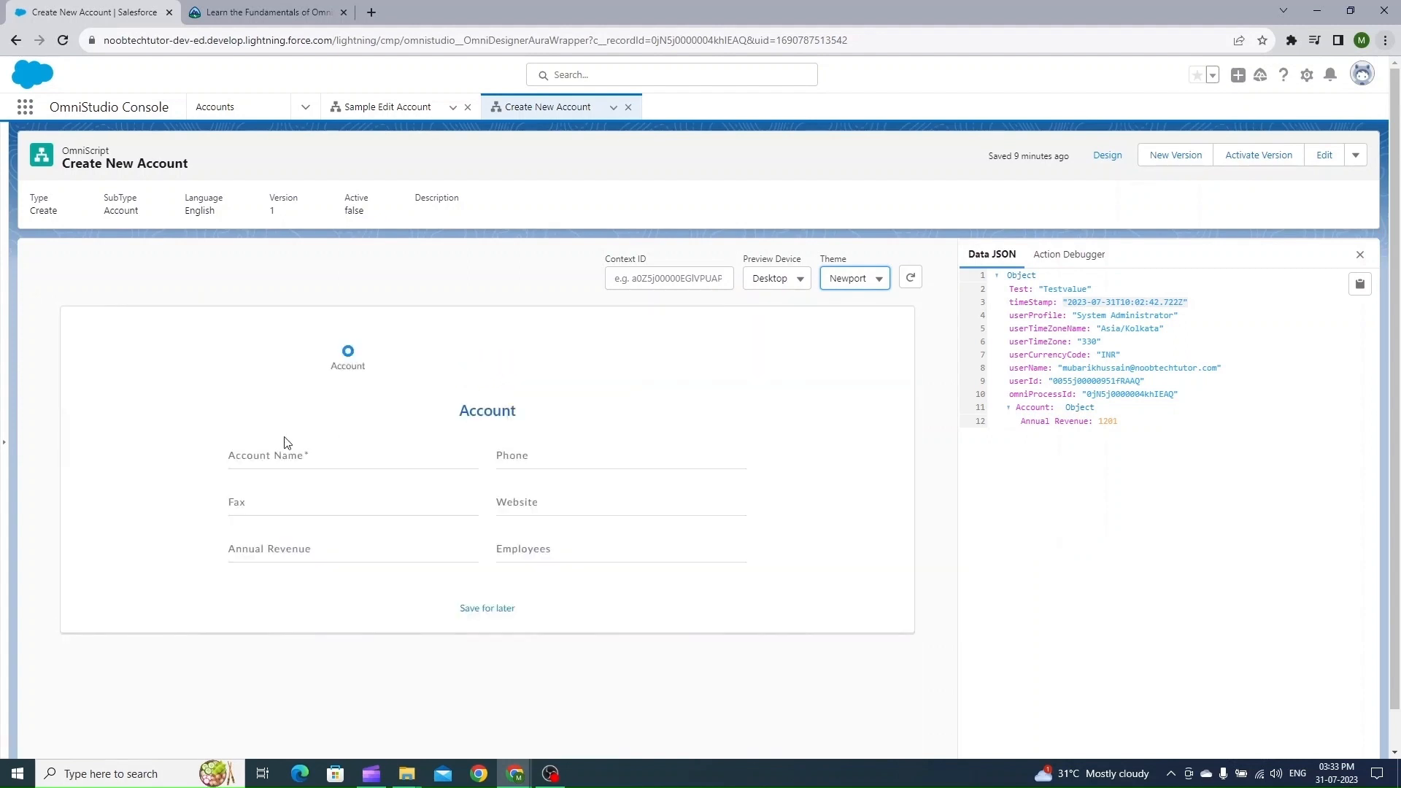
click(319, 456)
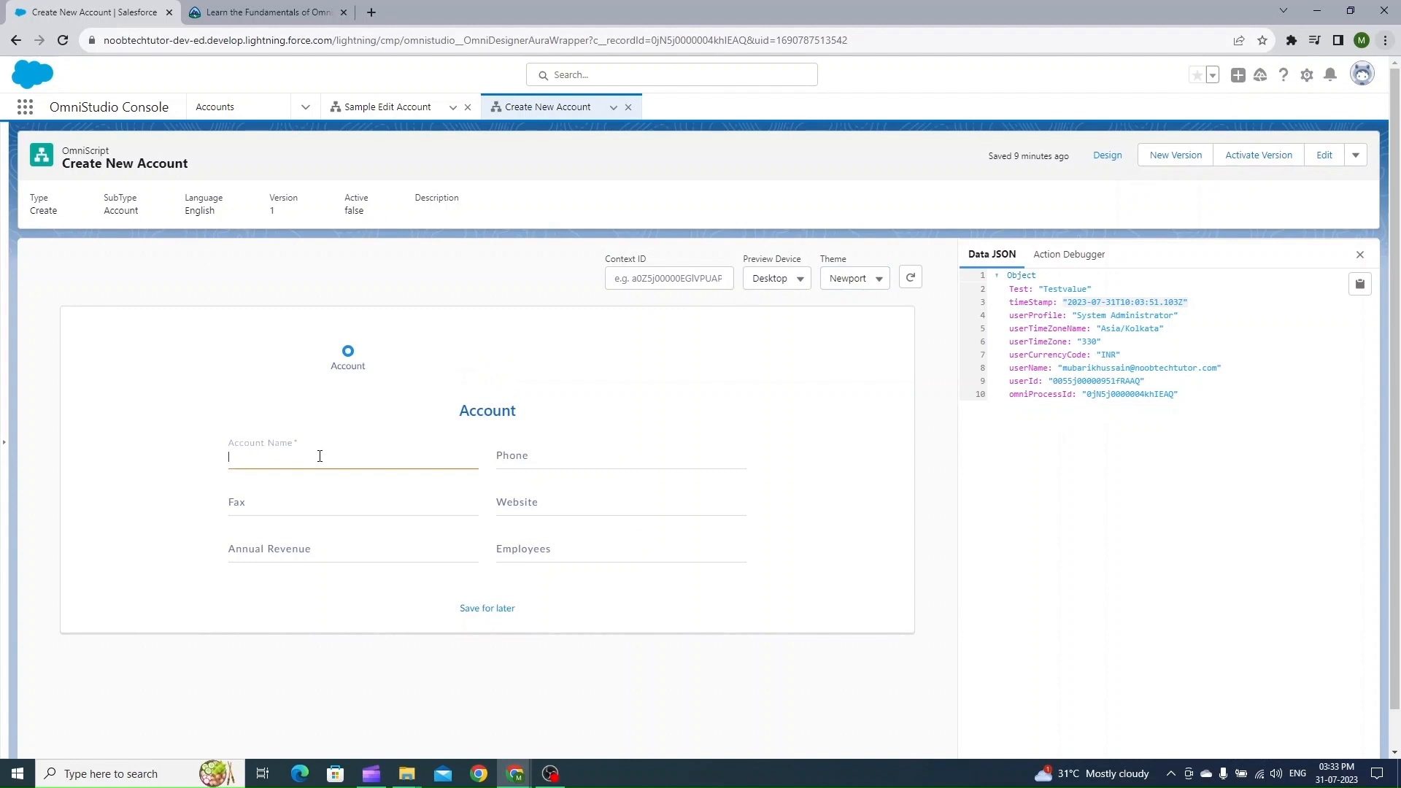
text(asd)
key(BackSpace)
key(BackSpace)
key(BackSpace)
click(860, 433)
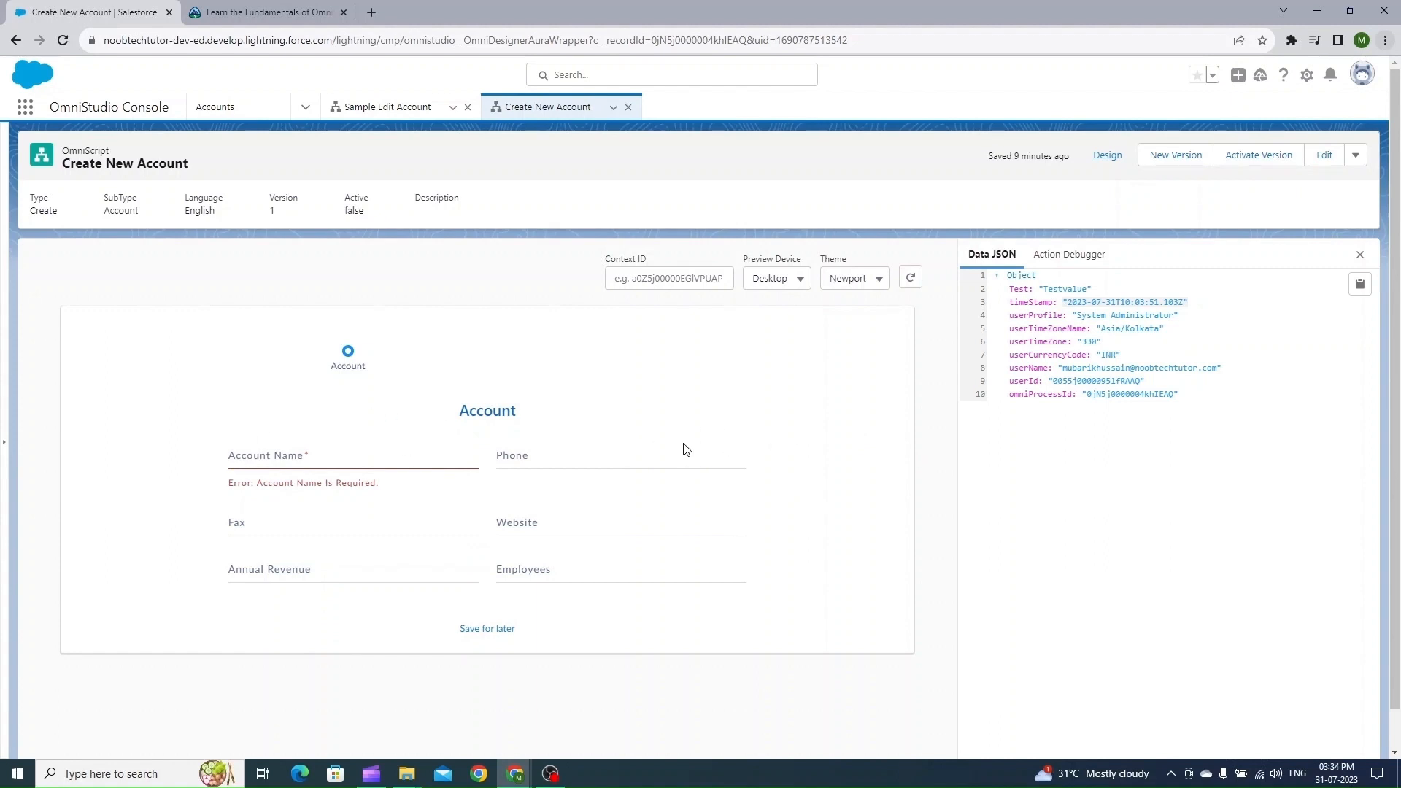
Step: Switch the preview theme back to Lightning
click(863, 281)
click(868, 310)
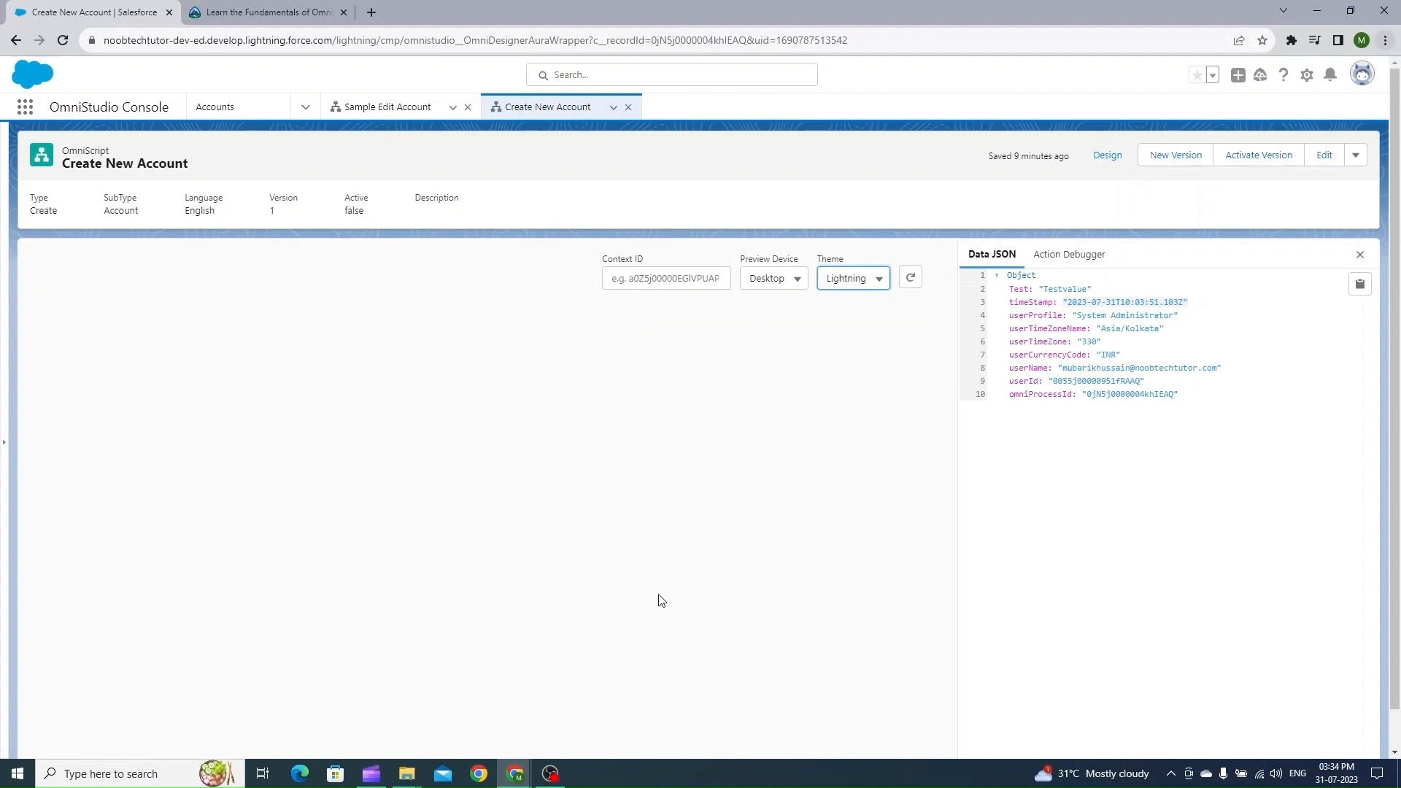